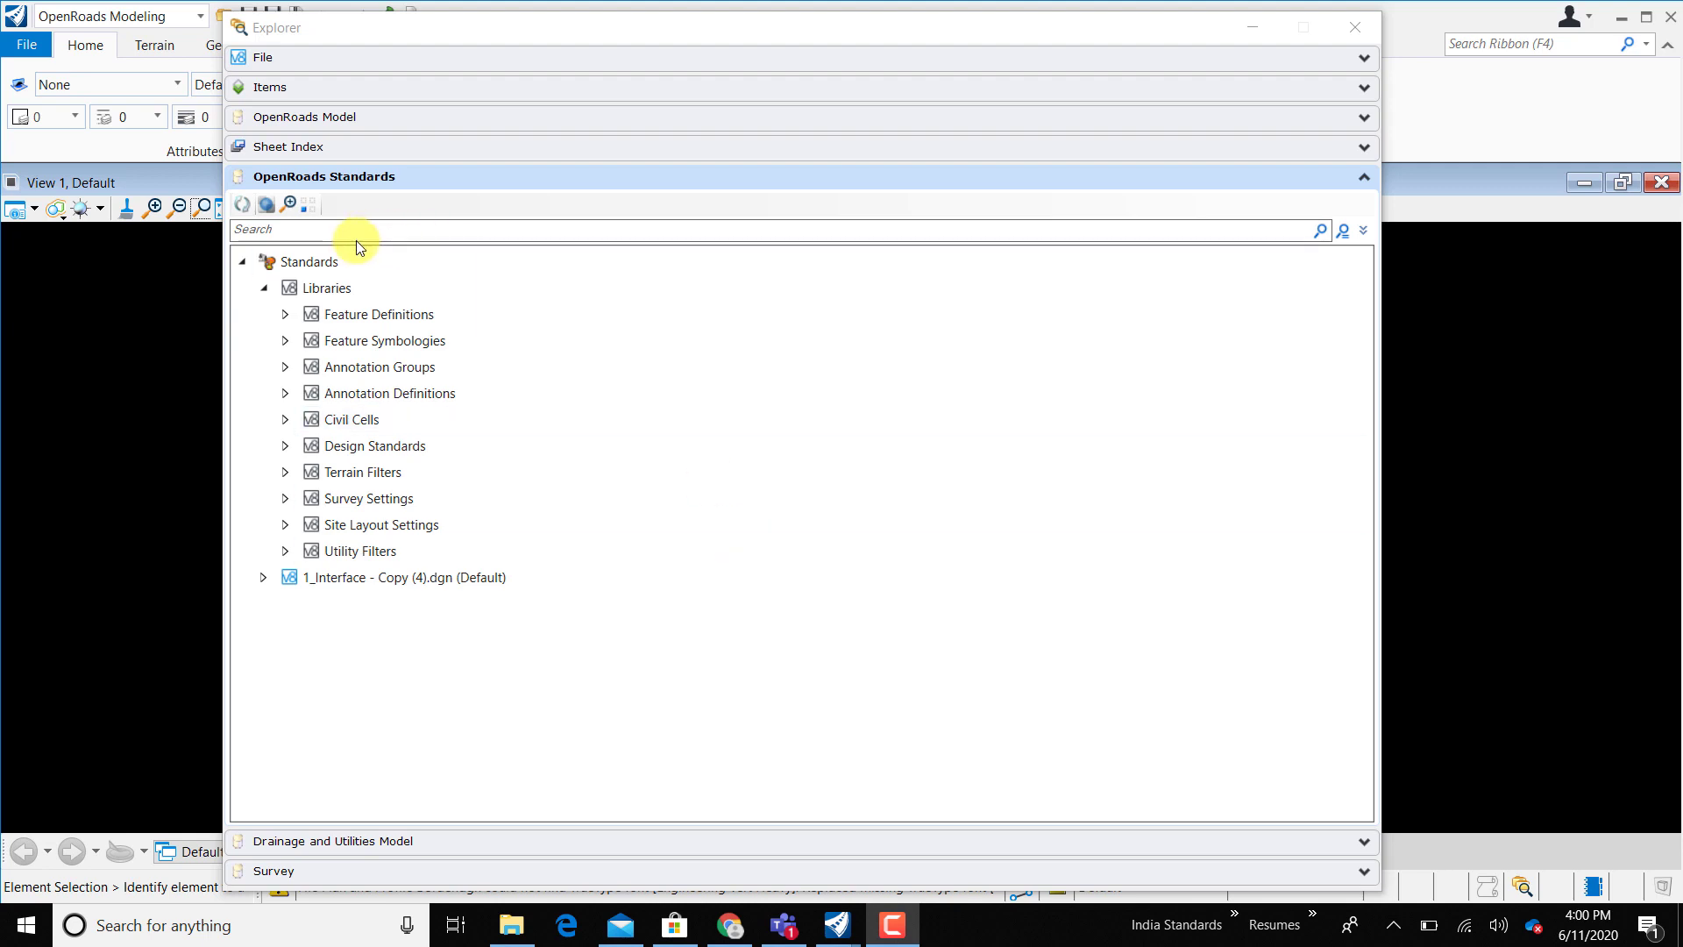
Expand Feature Definitions > Features_Annotations_Levels to list its Alignment feature definitions.
click(285, 317)
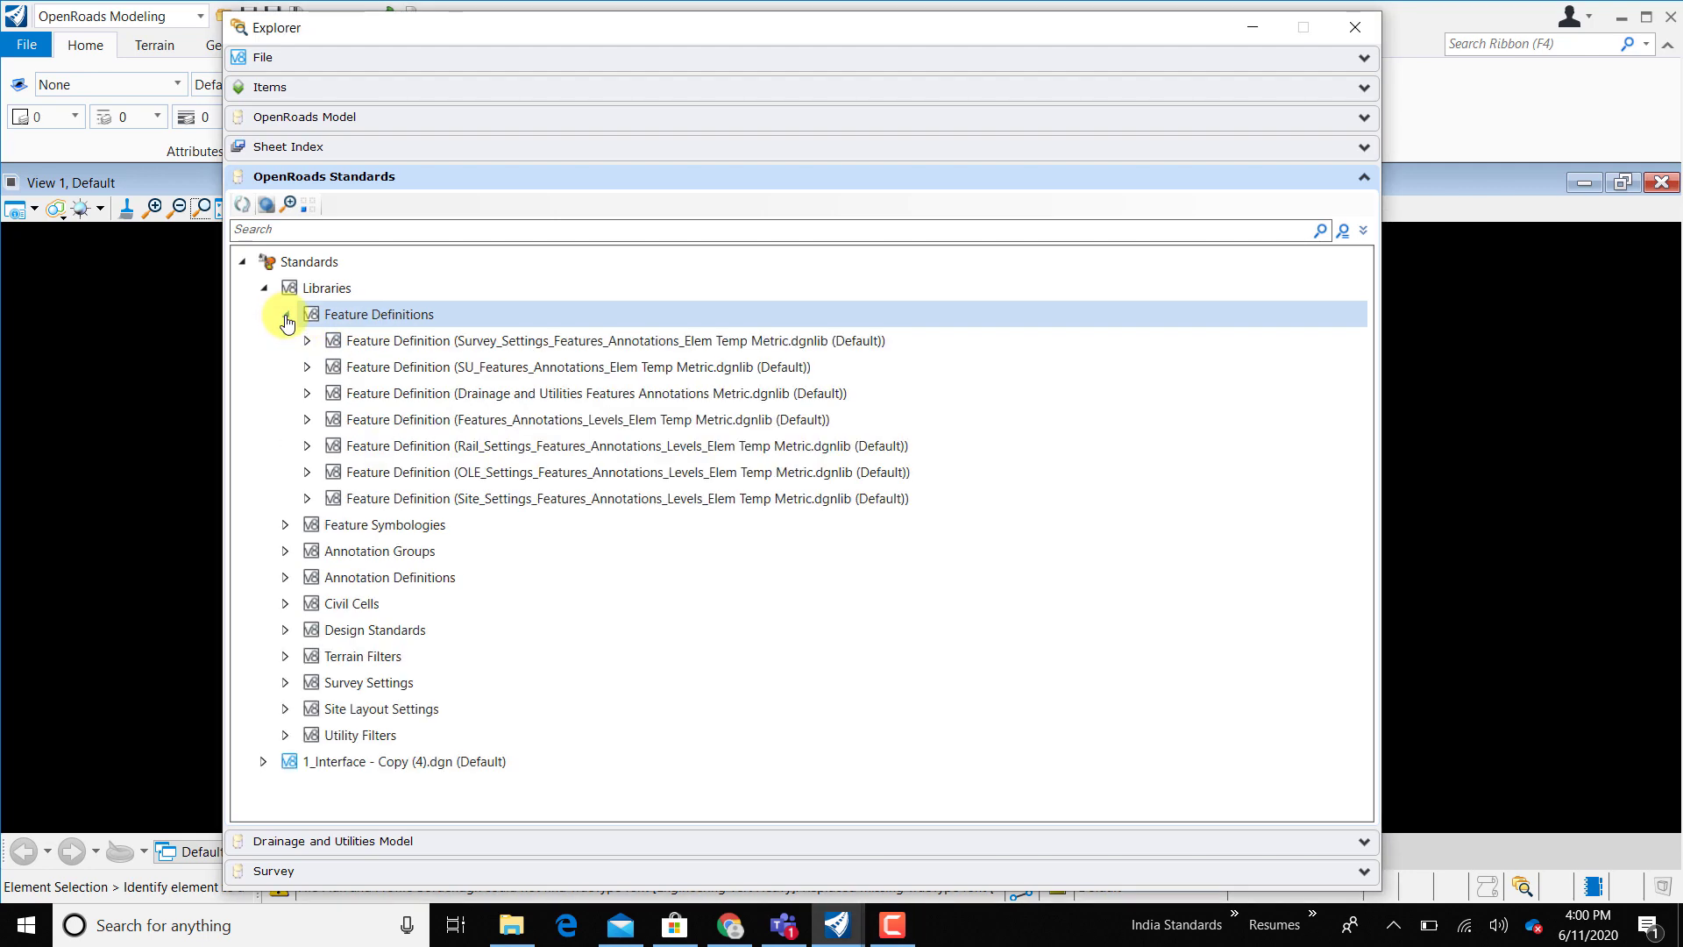
click(305, 422)
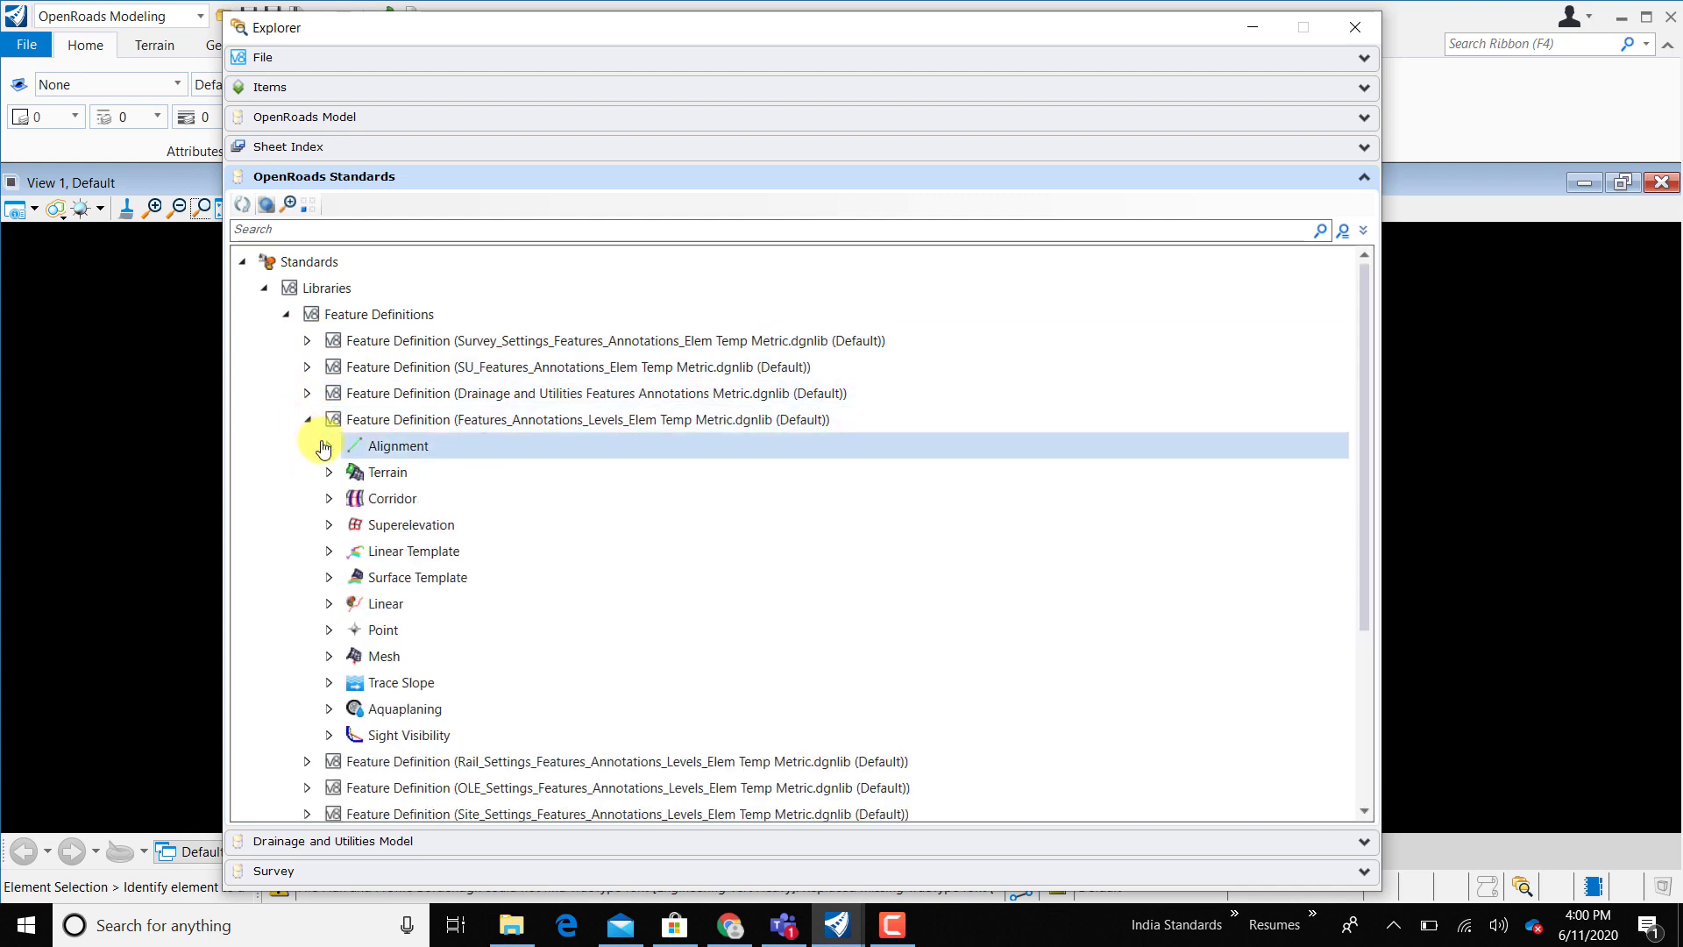
click(326, 447)
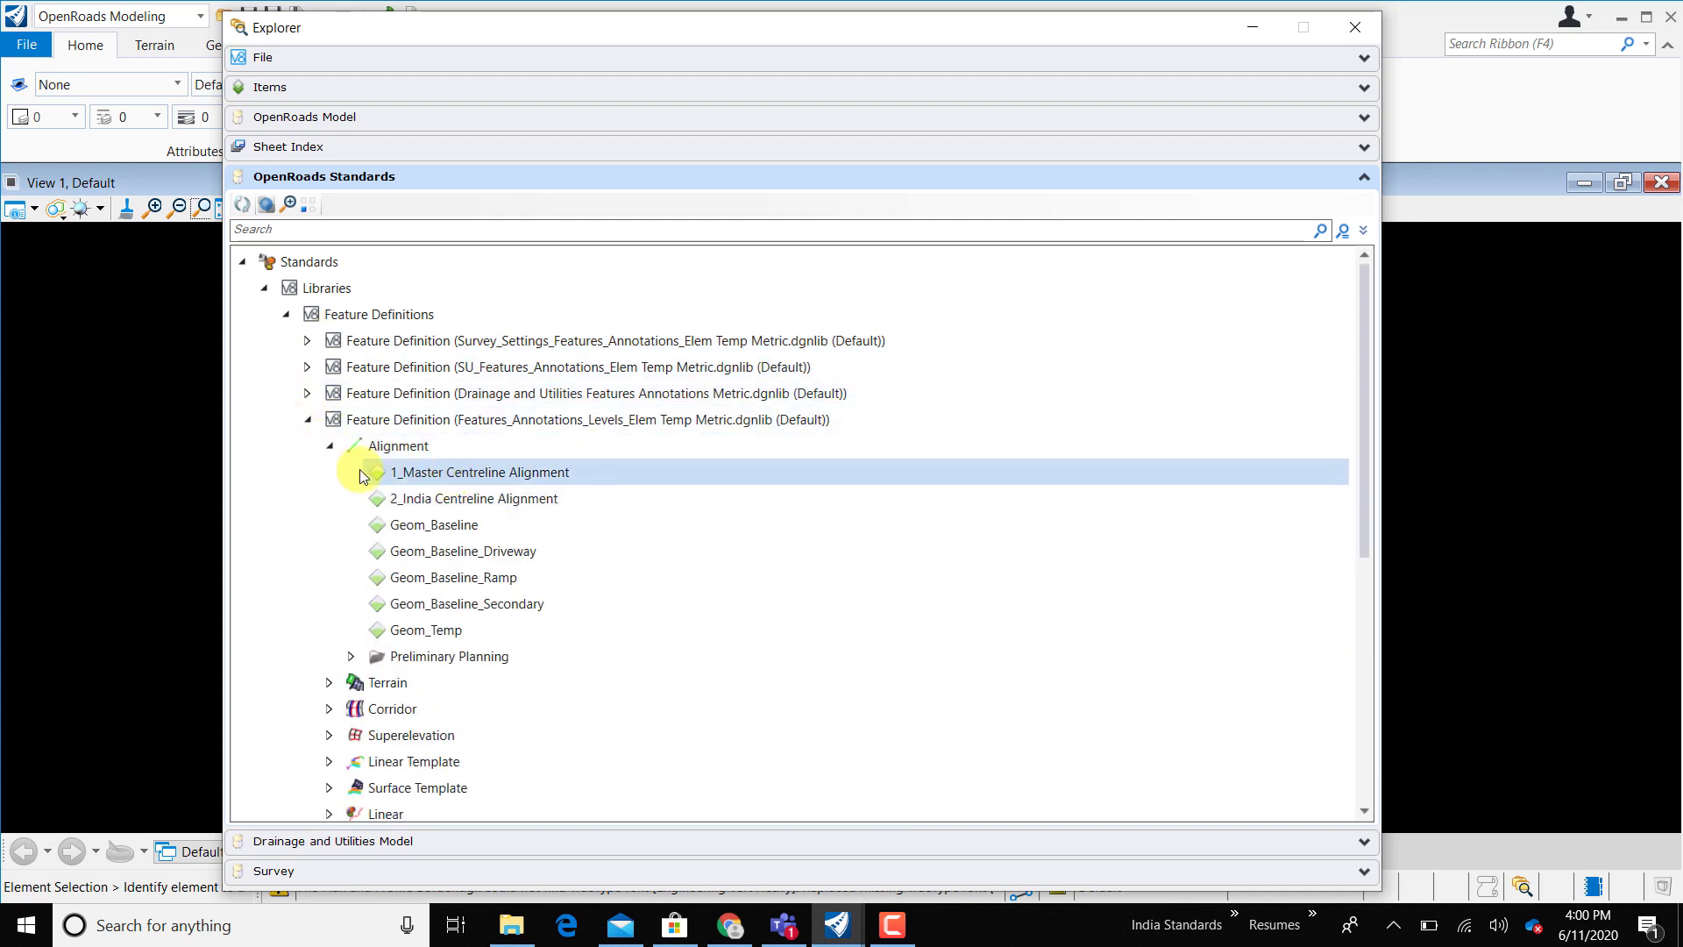
click(329, 446)
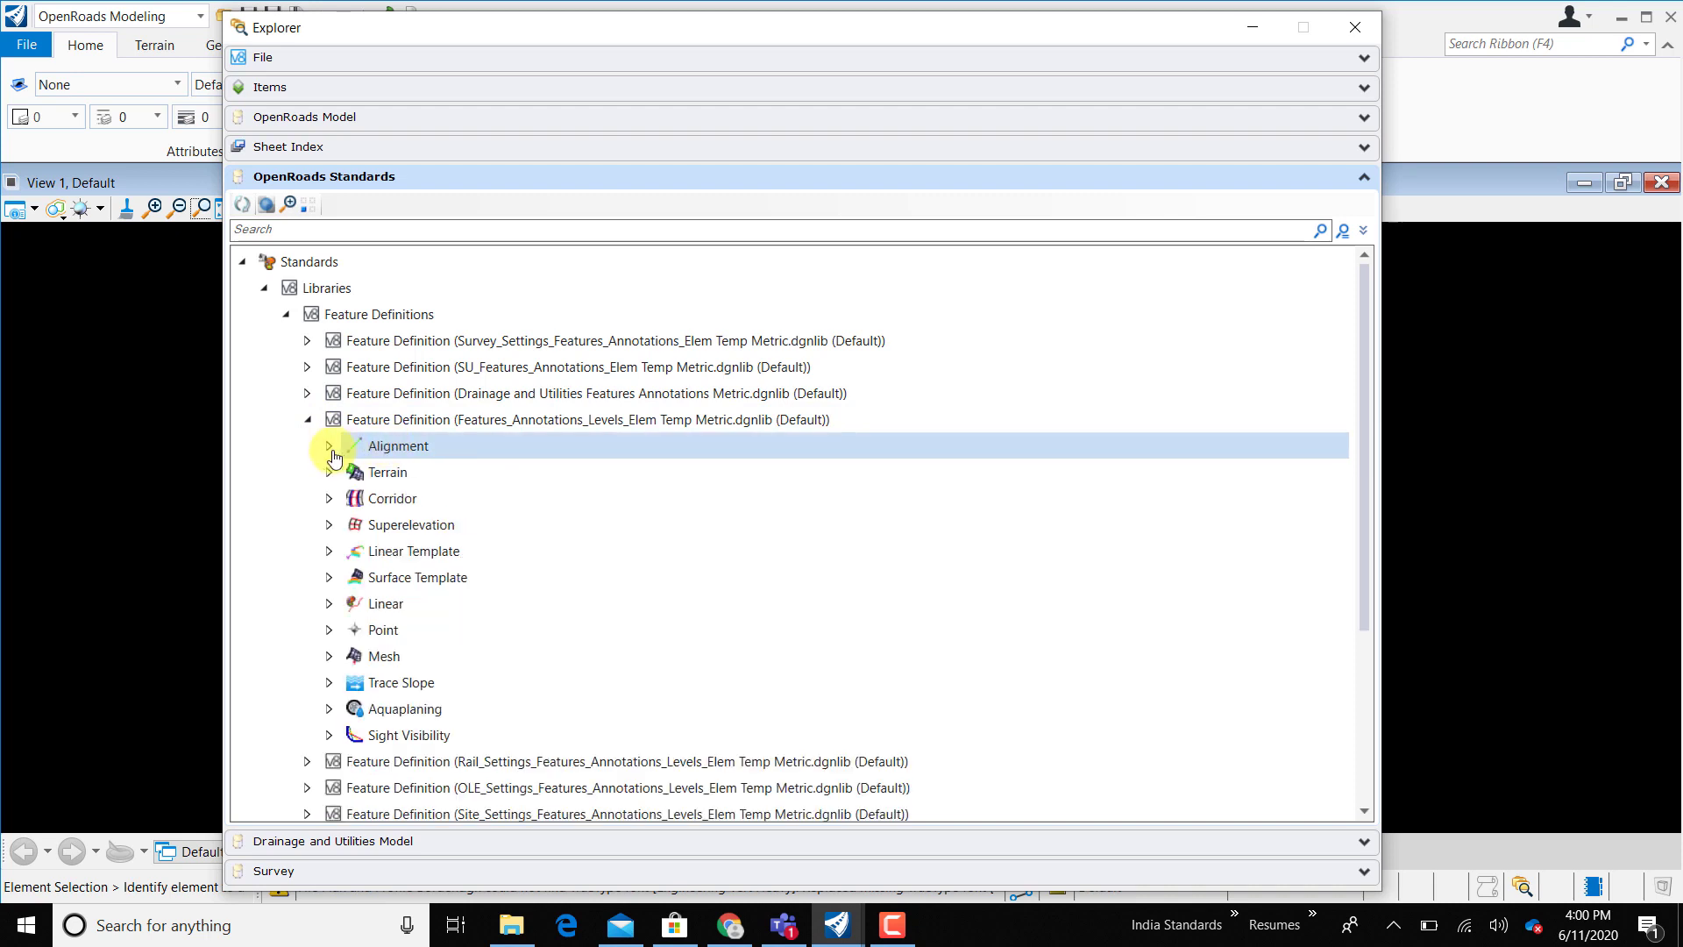
click(330, 447)
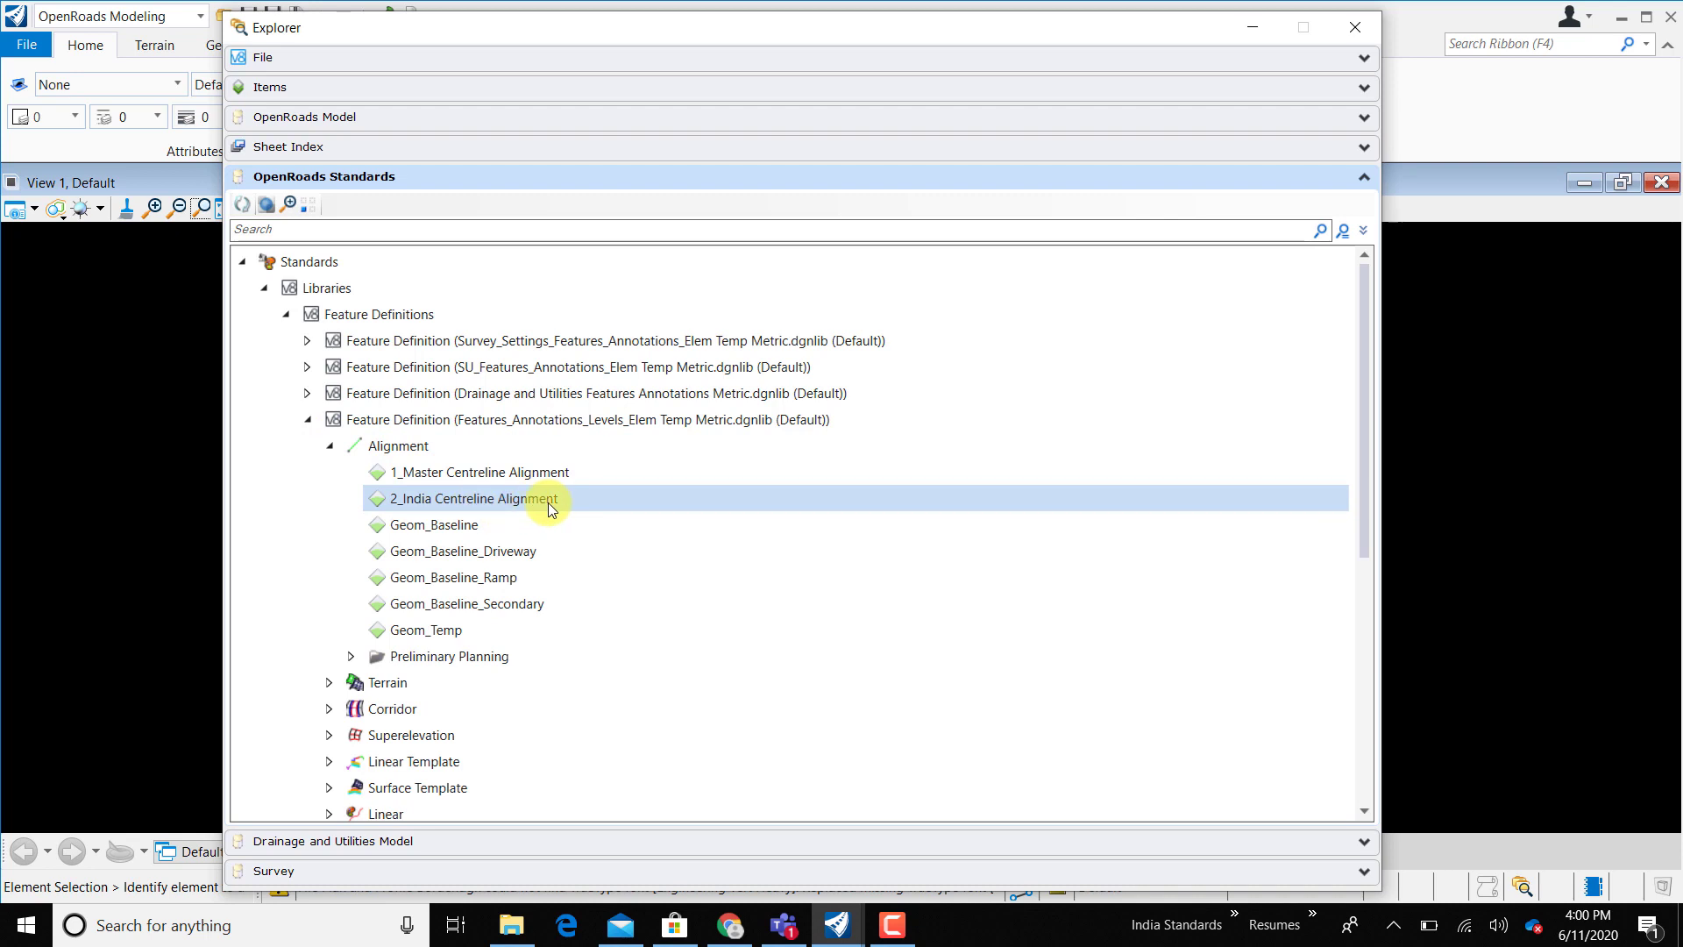
Review the Alignment definitions: 2_India Centreline, Geom_Baseline, Ramp, Secondary, Driveway and Geom_Temp.
click(910, 927)
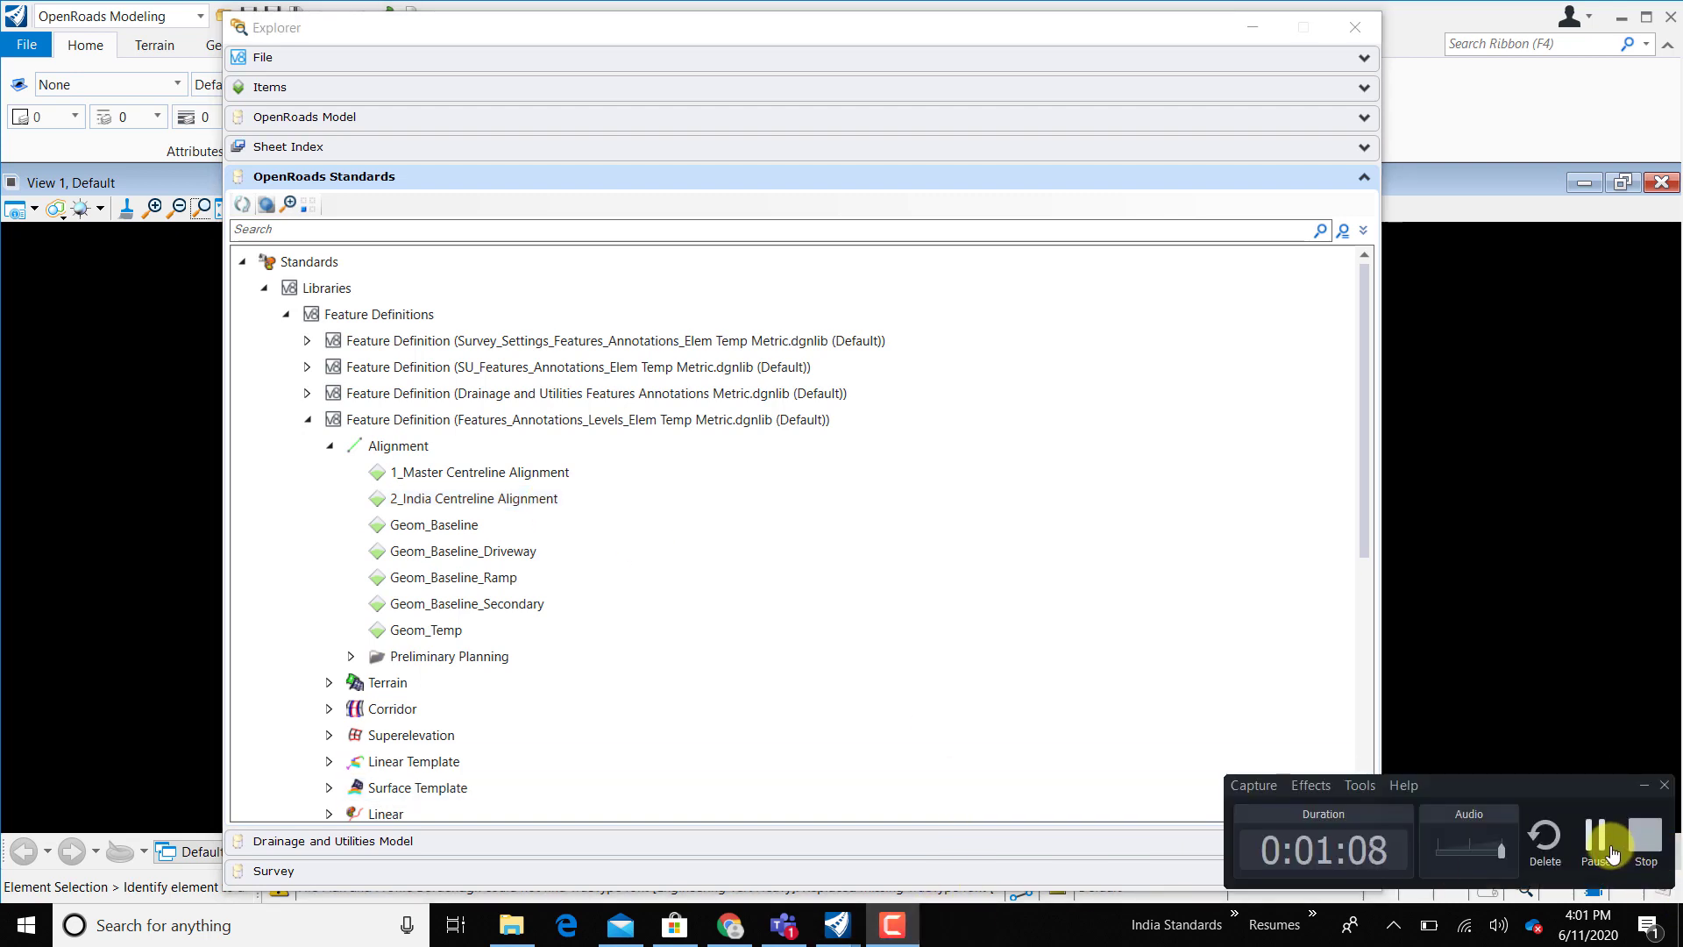
click(1090, 695)
click(487, 531)
click(489, 499)
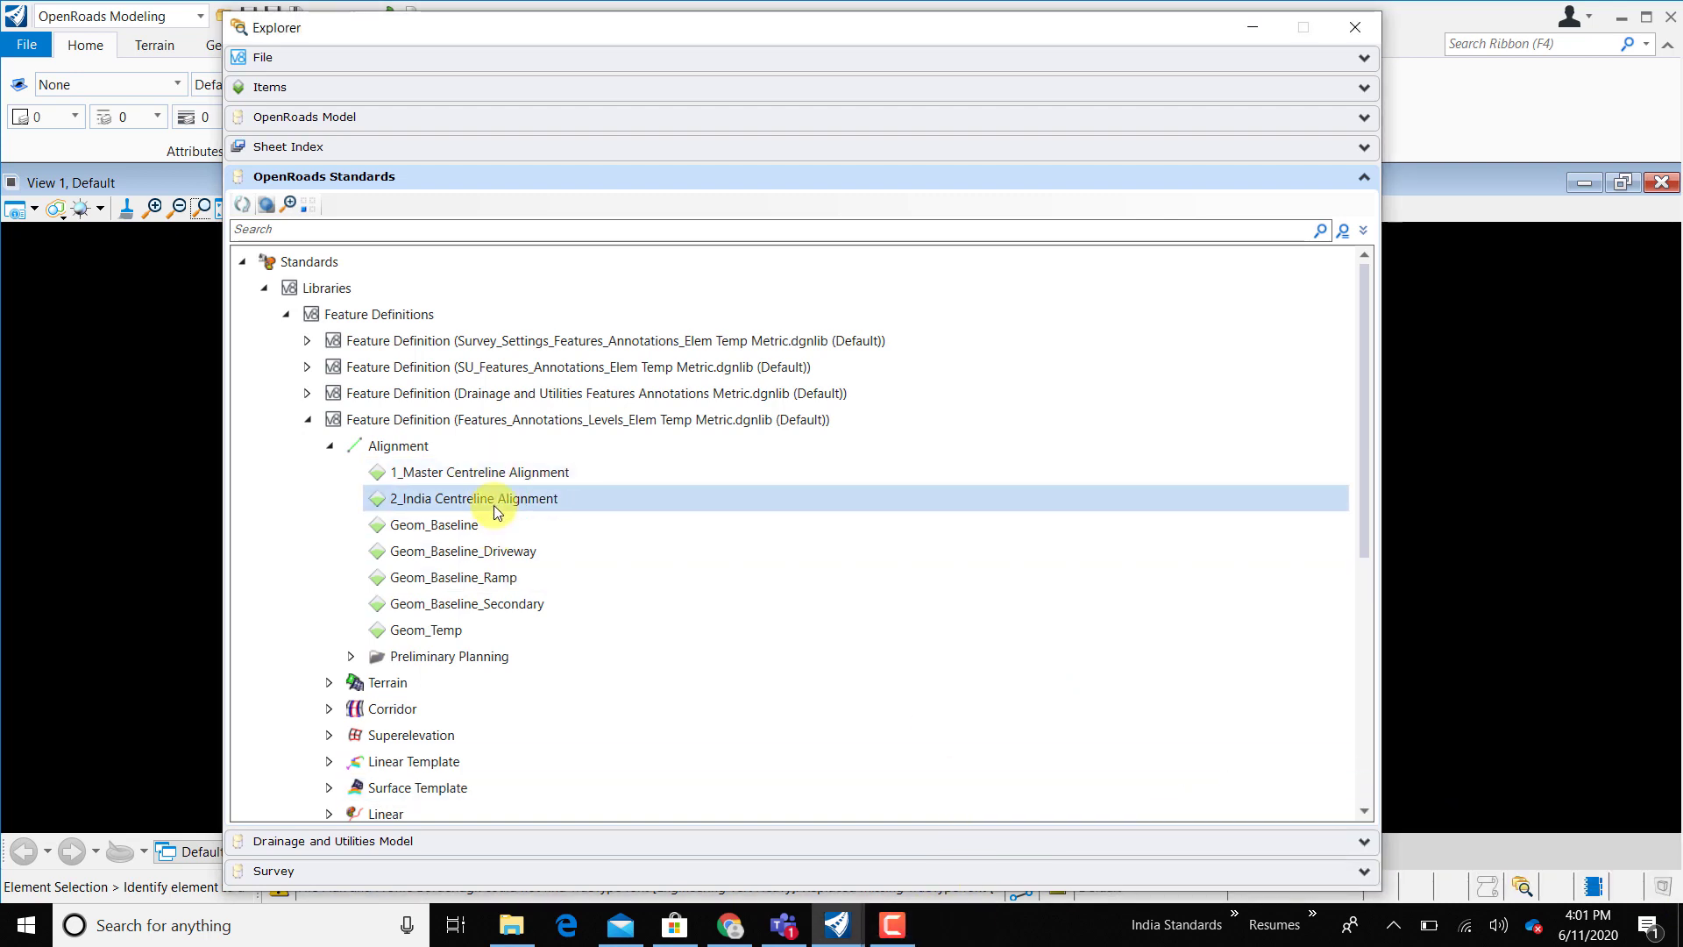
click(485, 524)
click(496, 576)
click(497, 603)
click(502, 624)
click(512, 522)
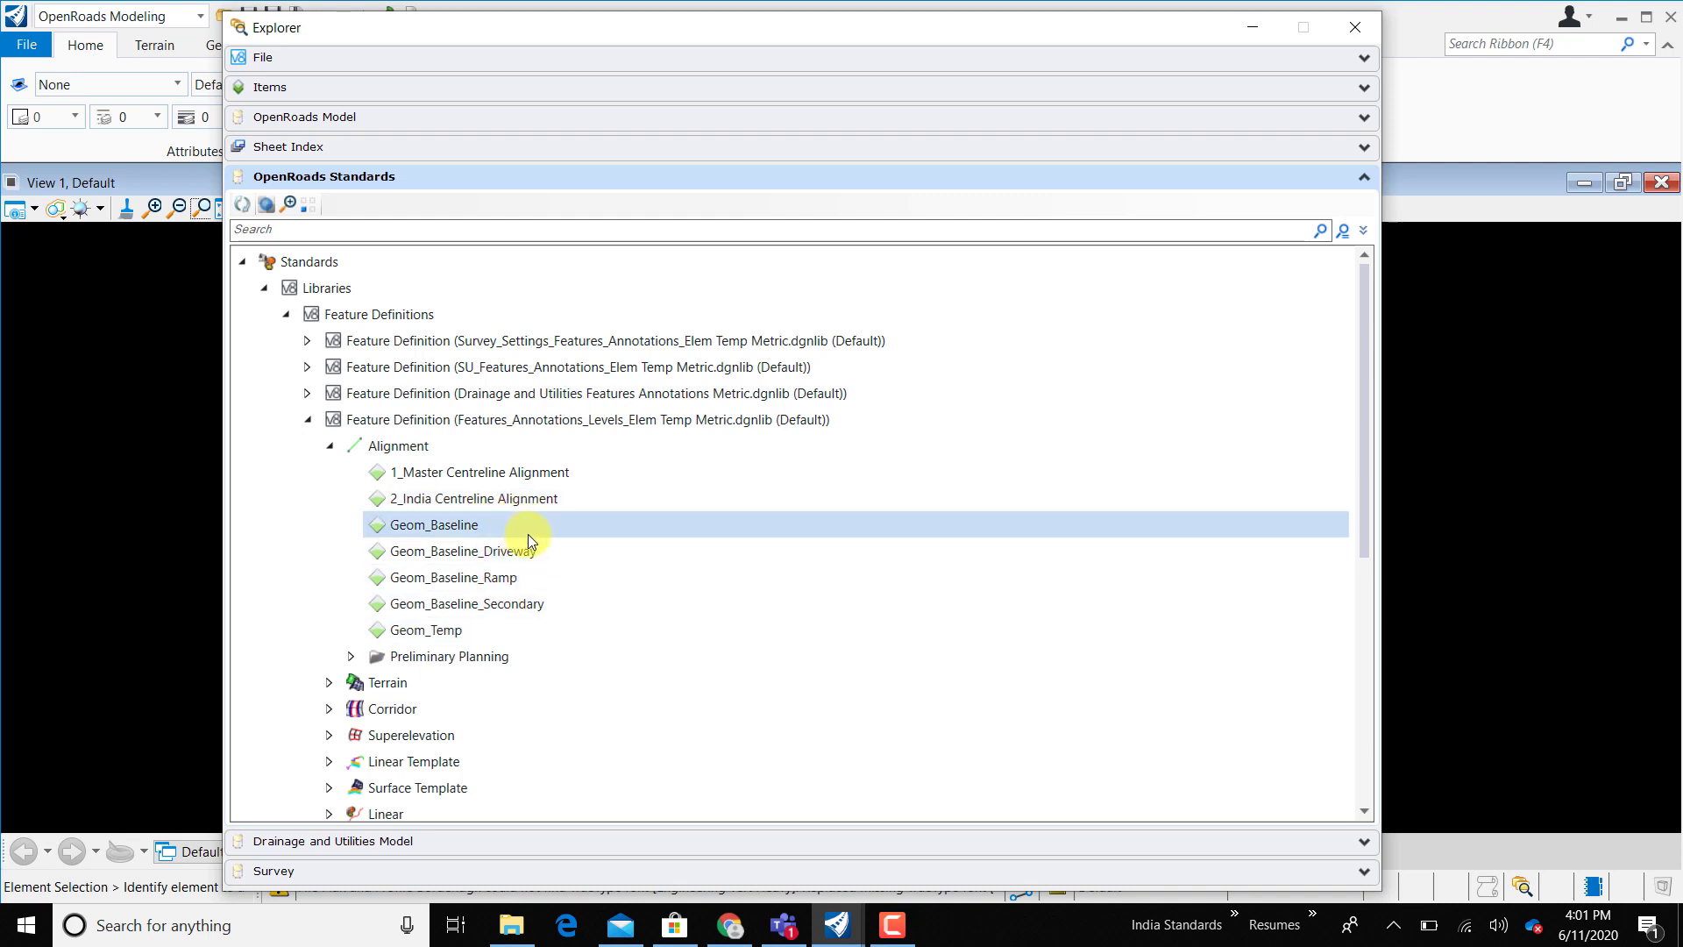
click(526, 550)
click(524, 603)
click(517, 550)
Collapse Alignment and expand Mesh to show its pavement material folders.
click(329, 446)
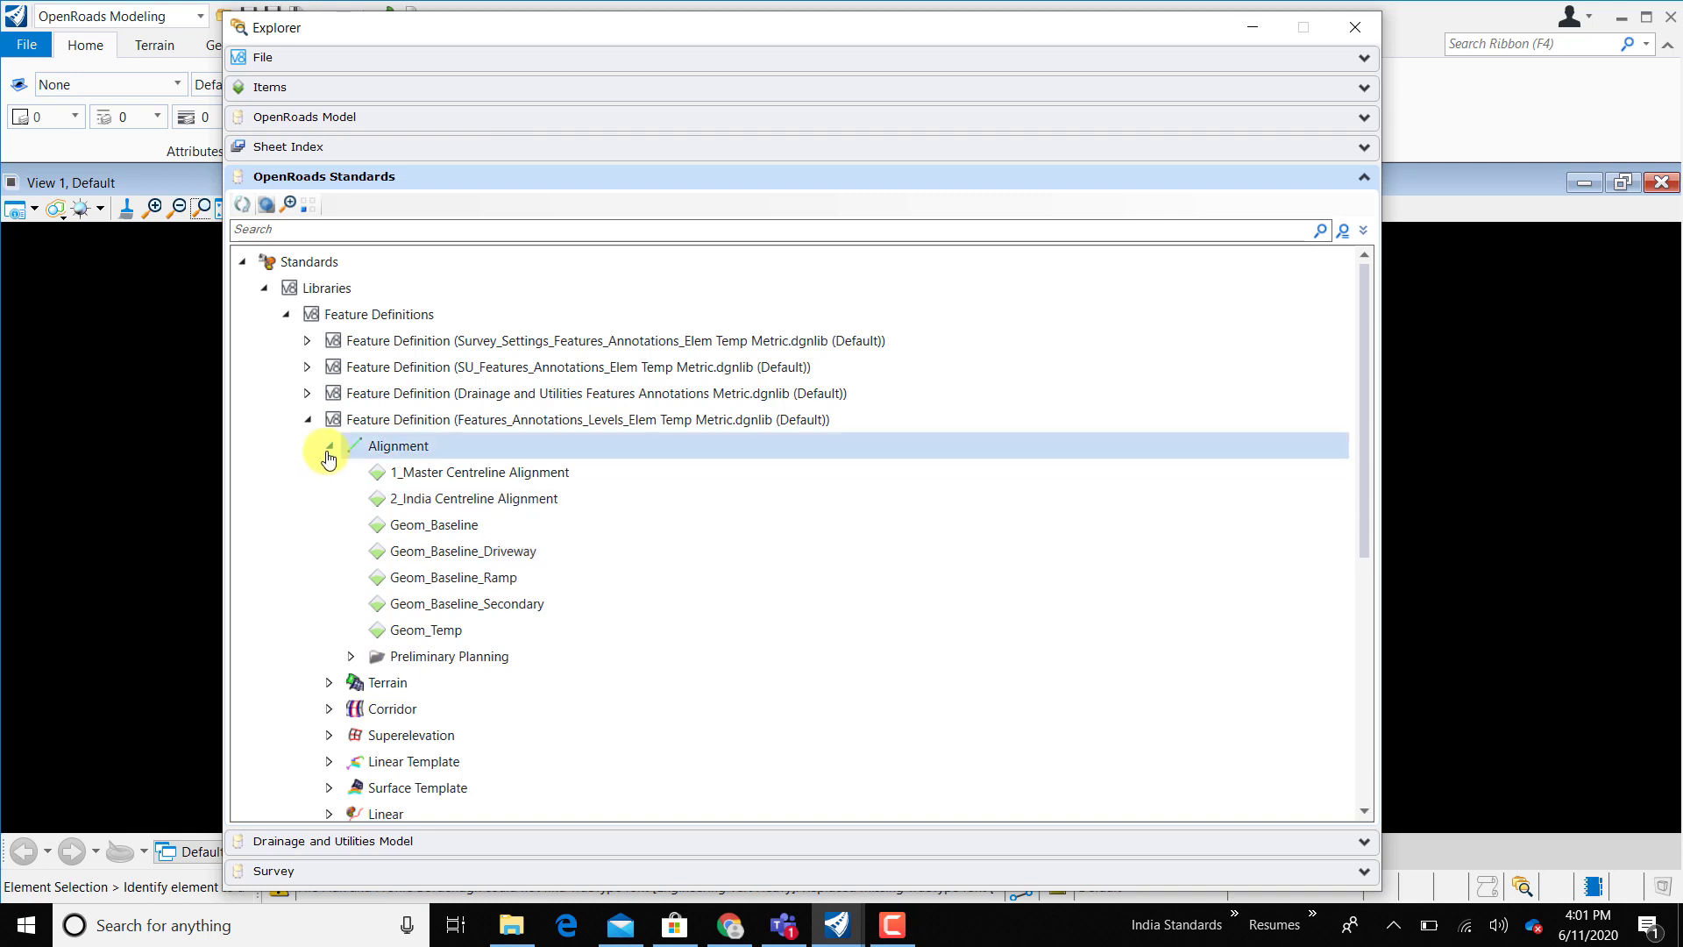
click(330, 446)
click(343, 578)
click(331, 656)
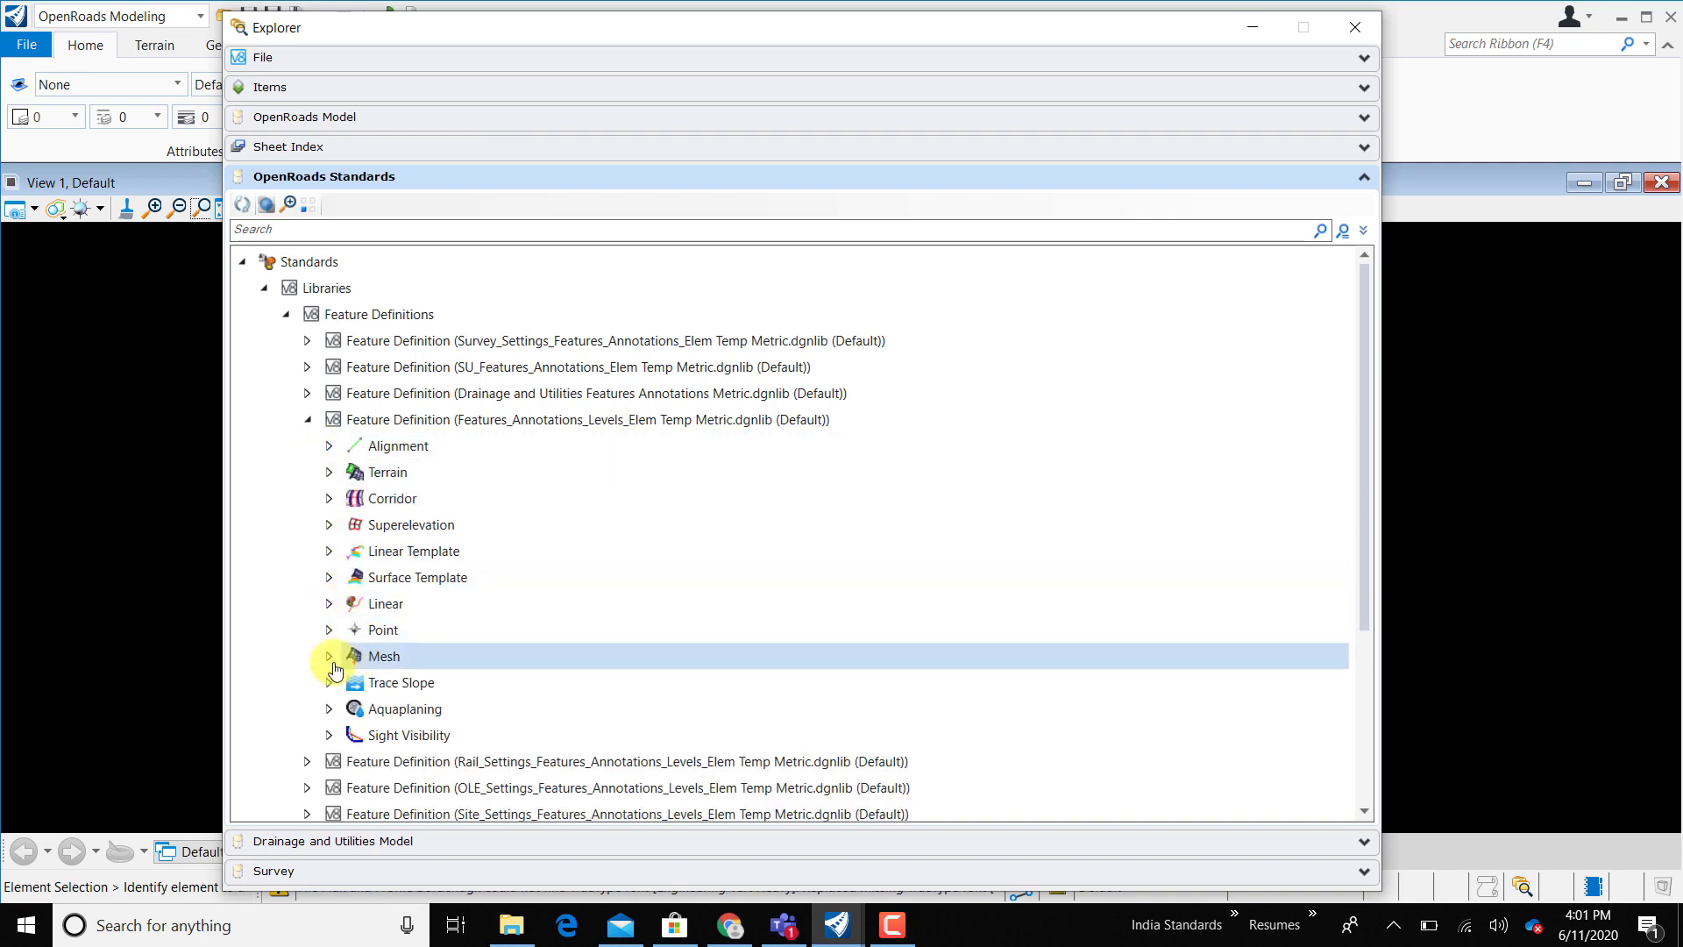
click(330, 655)
click(512, 607)
scroll(512, 606, down, 2)
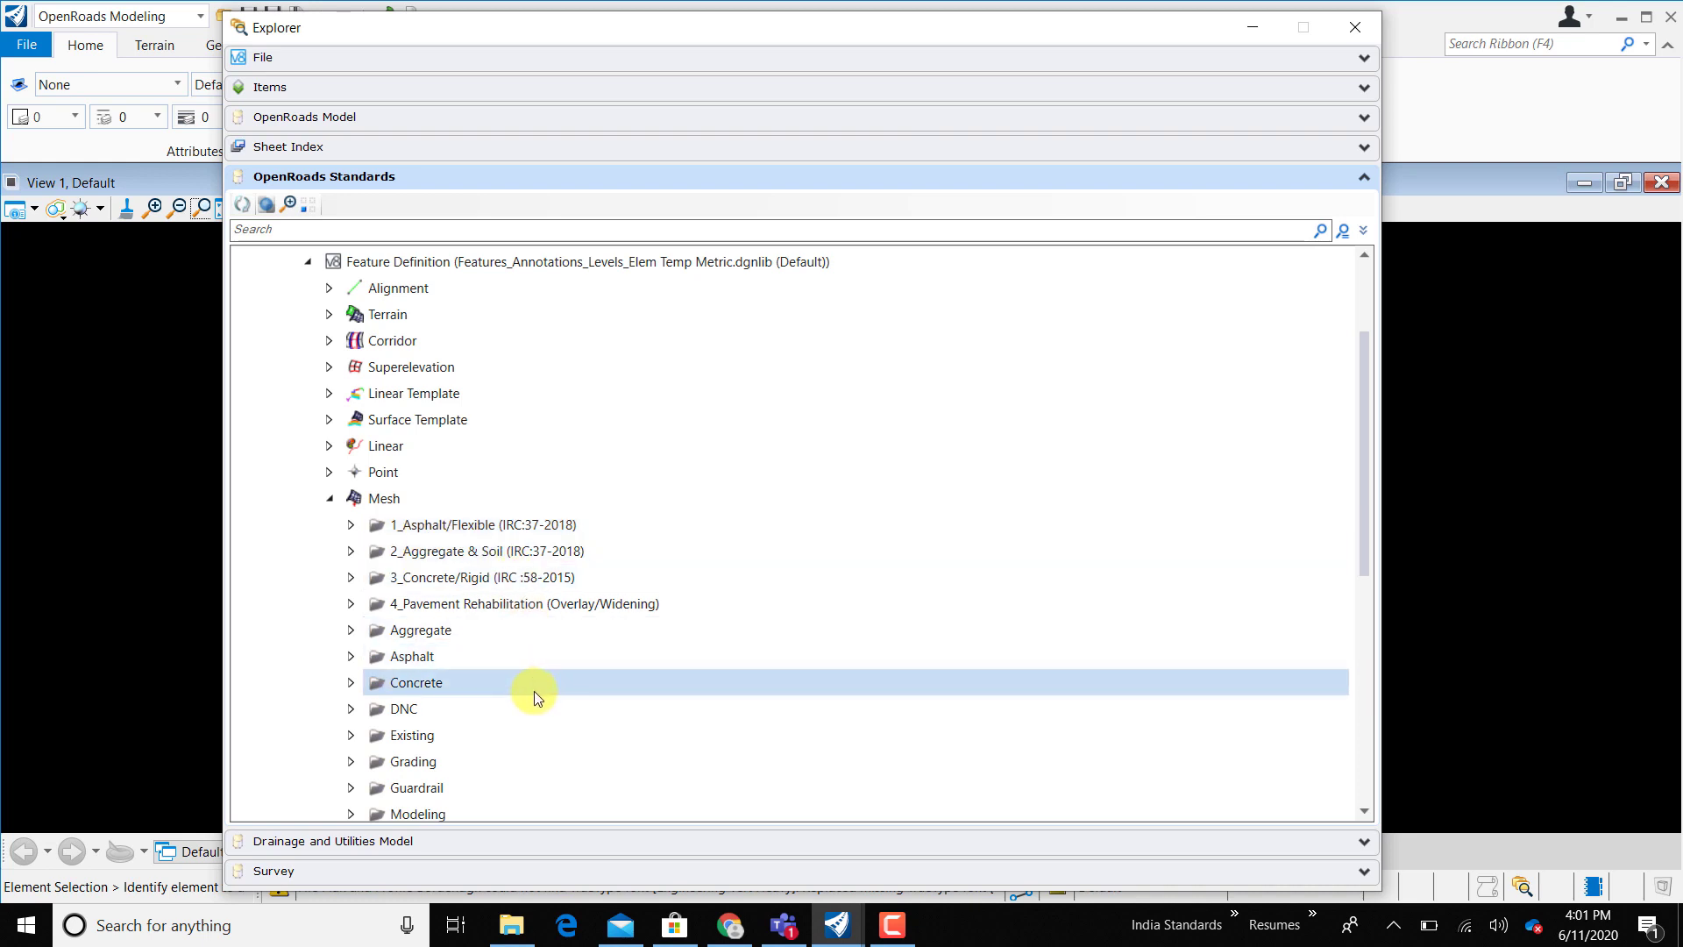
scroll(512, 542, down, 1)
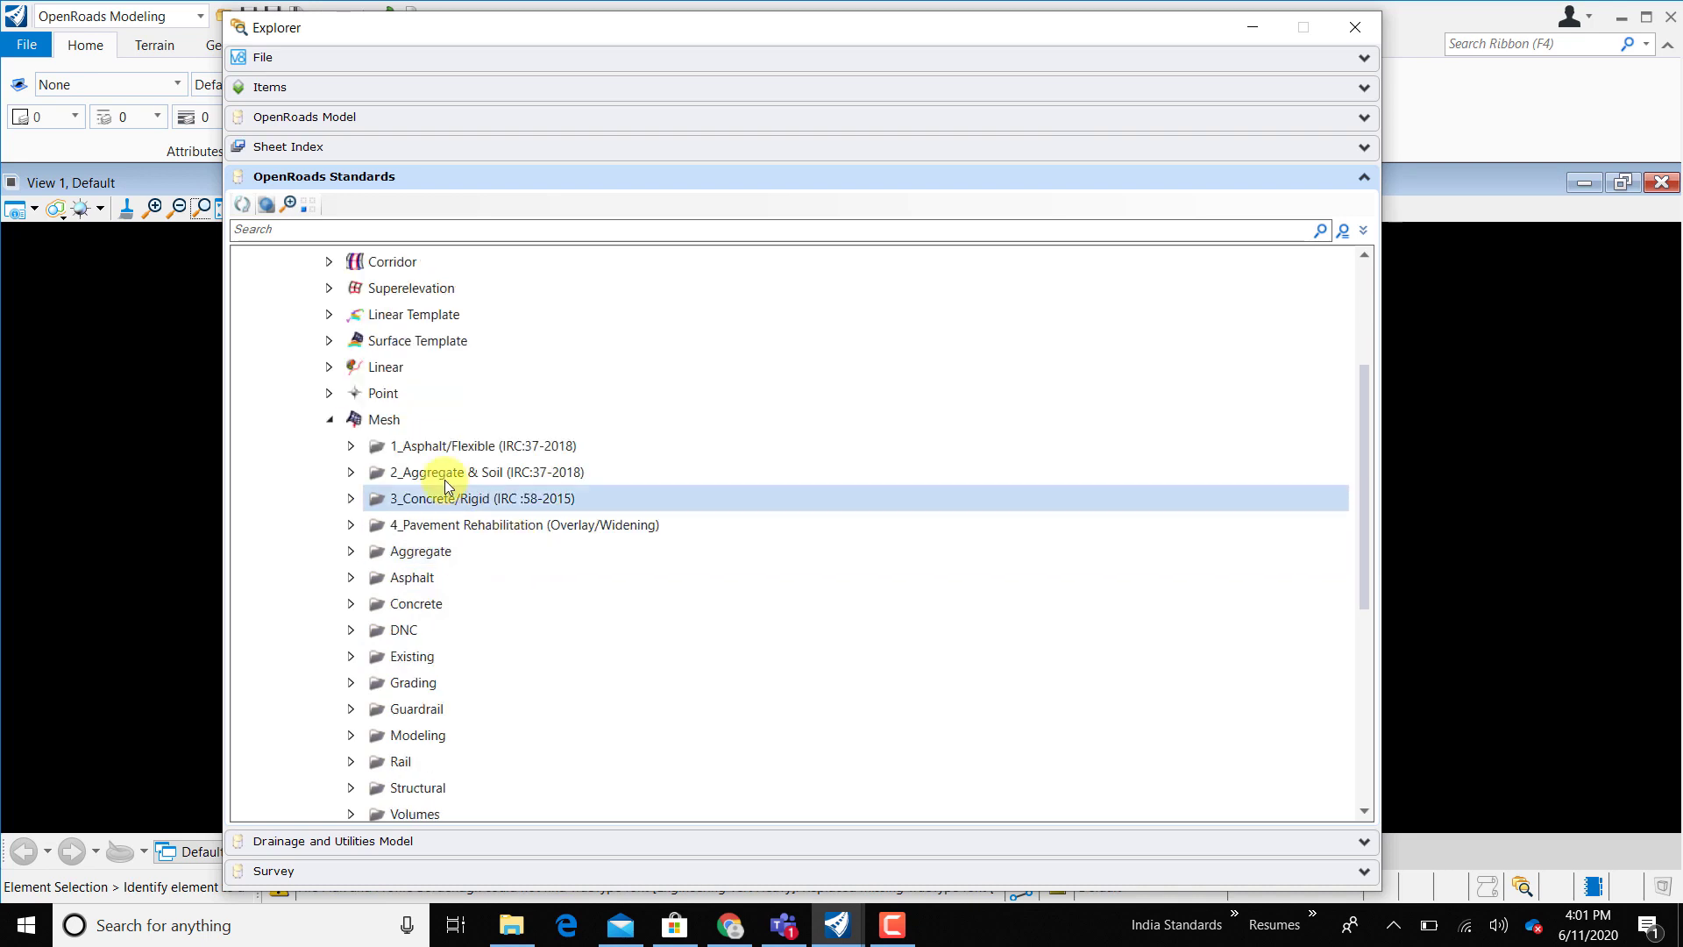
Expand 1_Asphalt/Flexible (IRC:37-2018) and review the BM, BC, DBM, DBM 1 and DBM 2 materials.
click(354, 448)
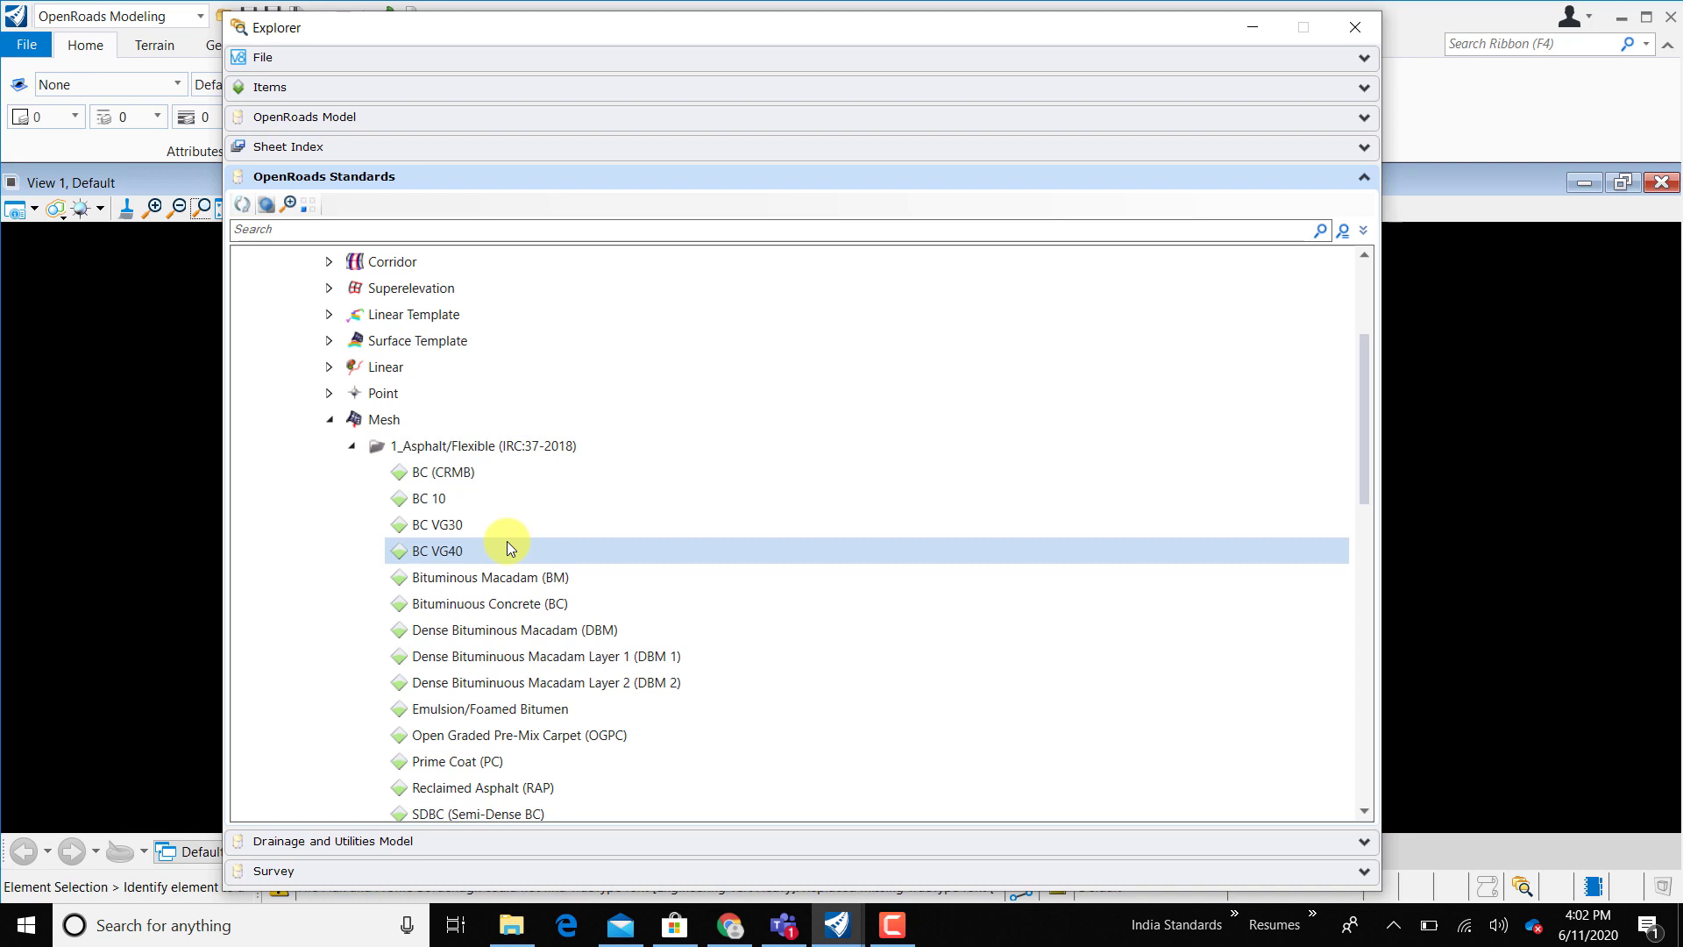
click(541, 582)
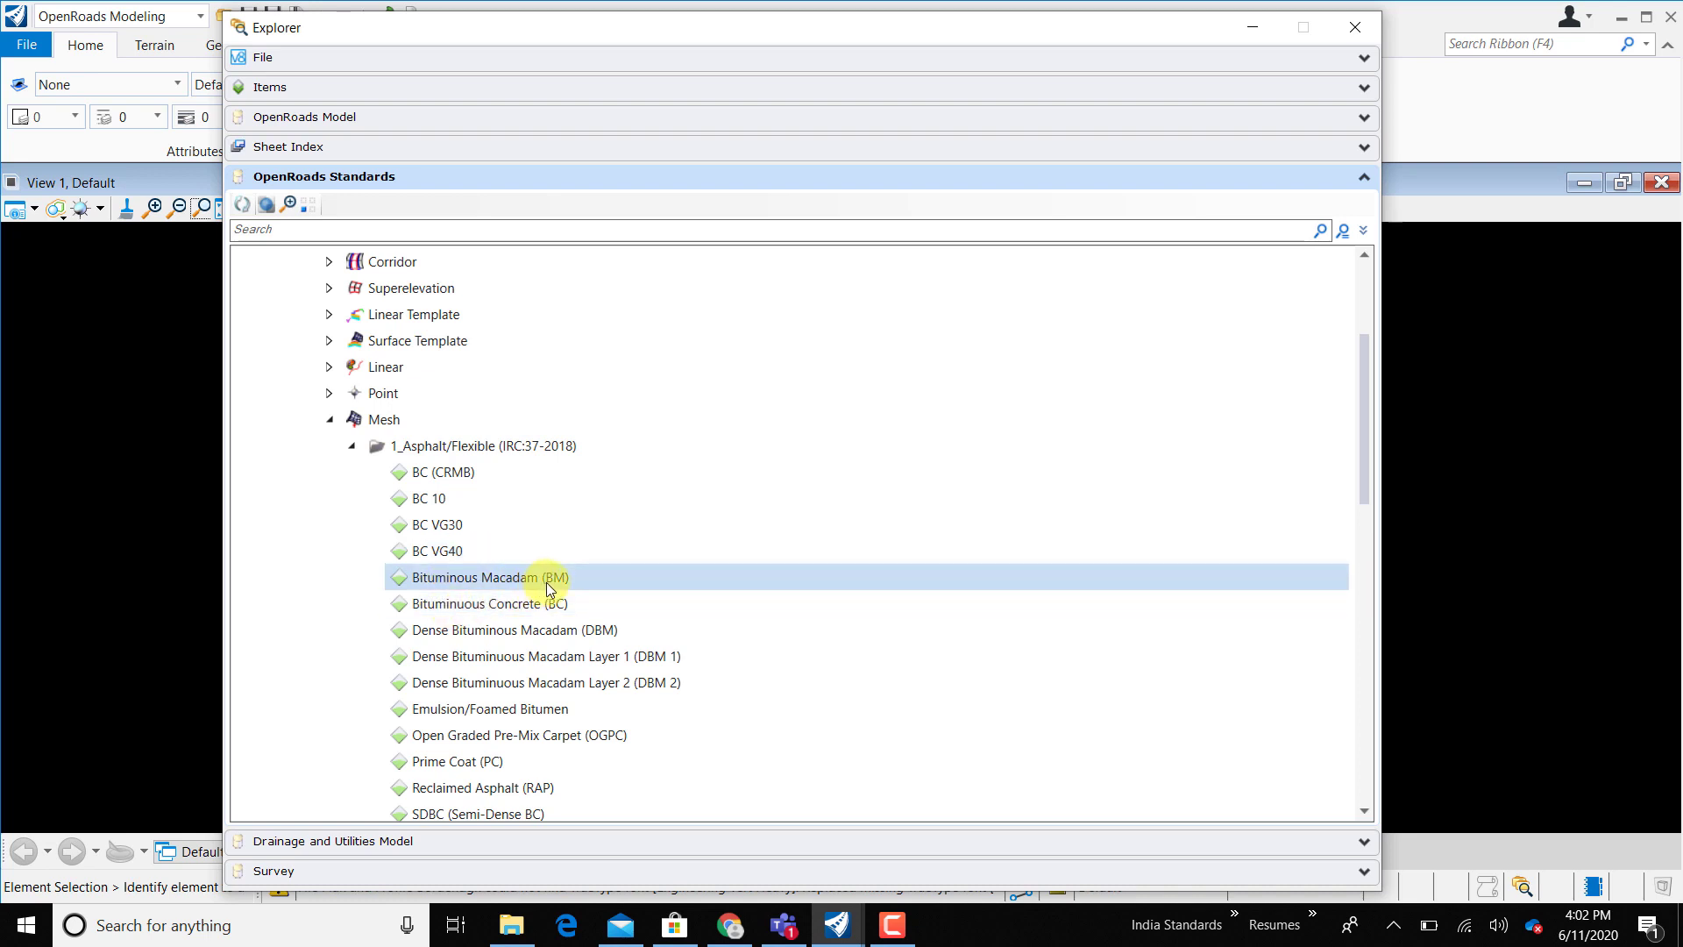
click(584, 606)
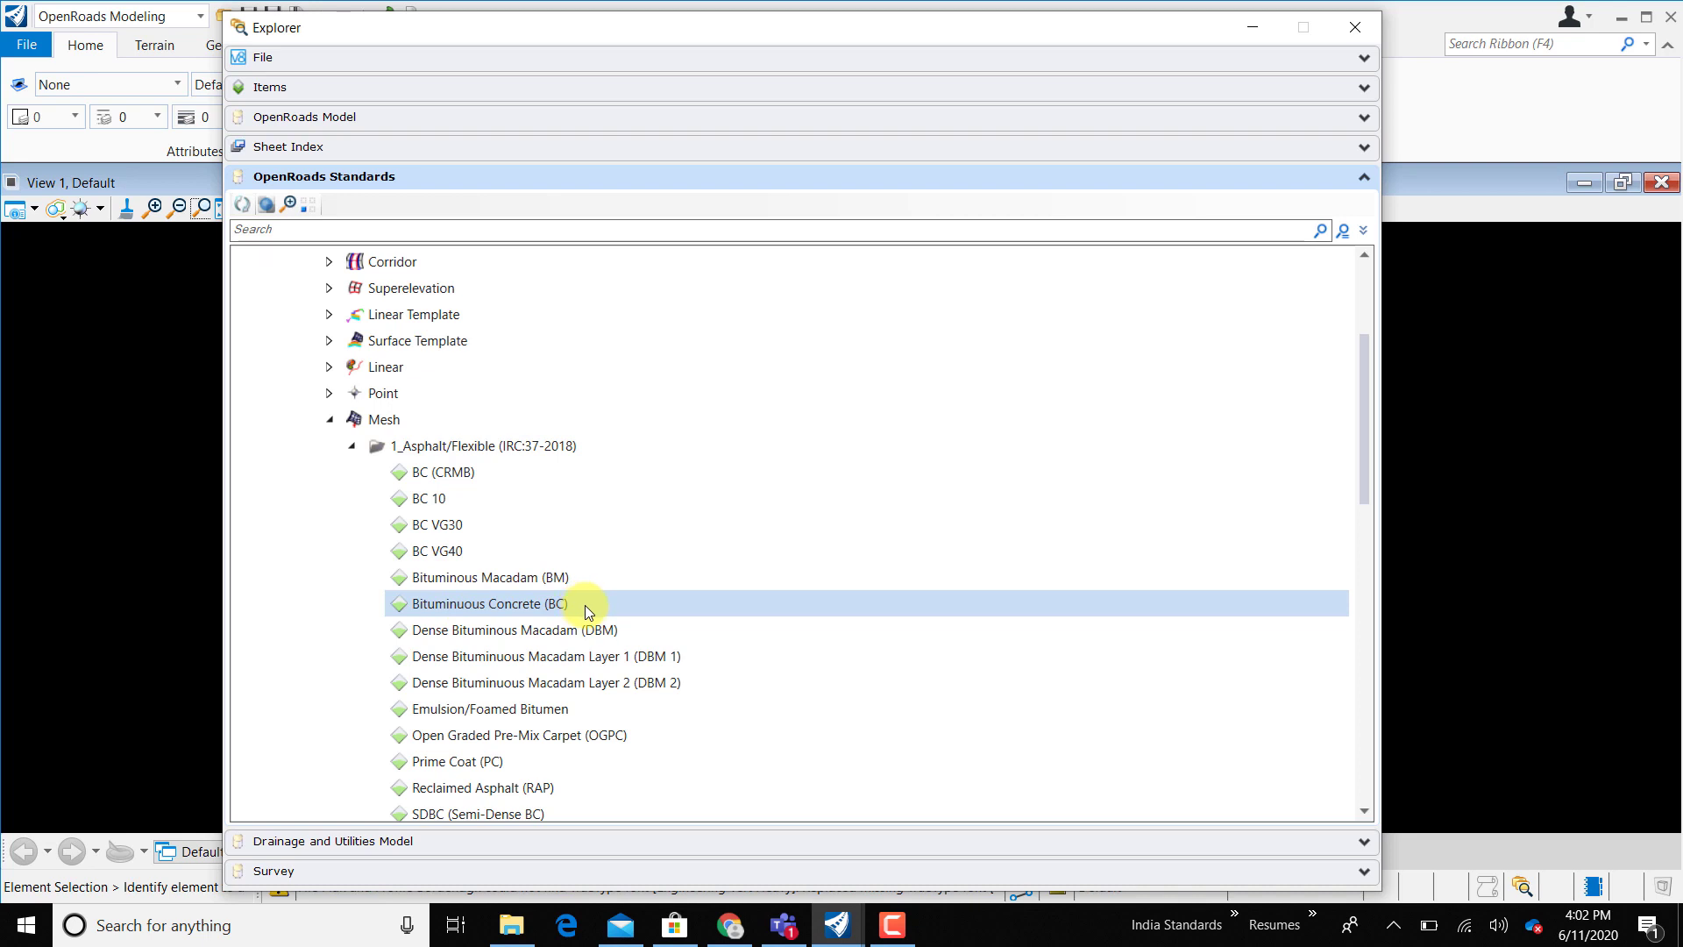
click(641, 633)
click(684, 658)
click(692, 682)
click(702, 628)
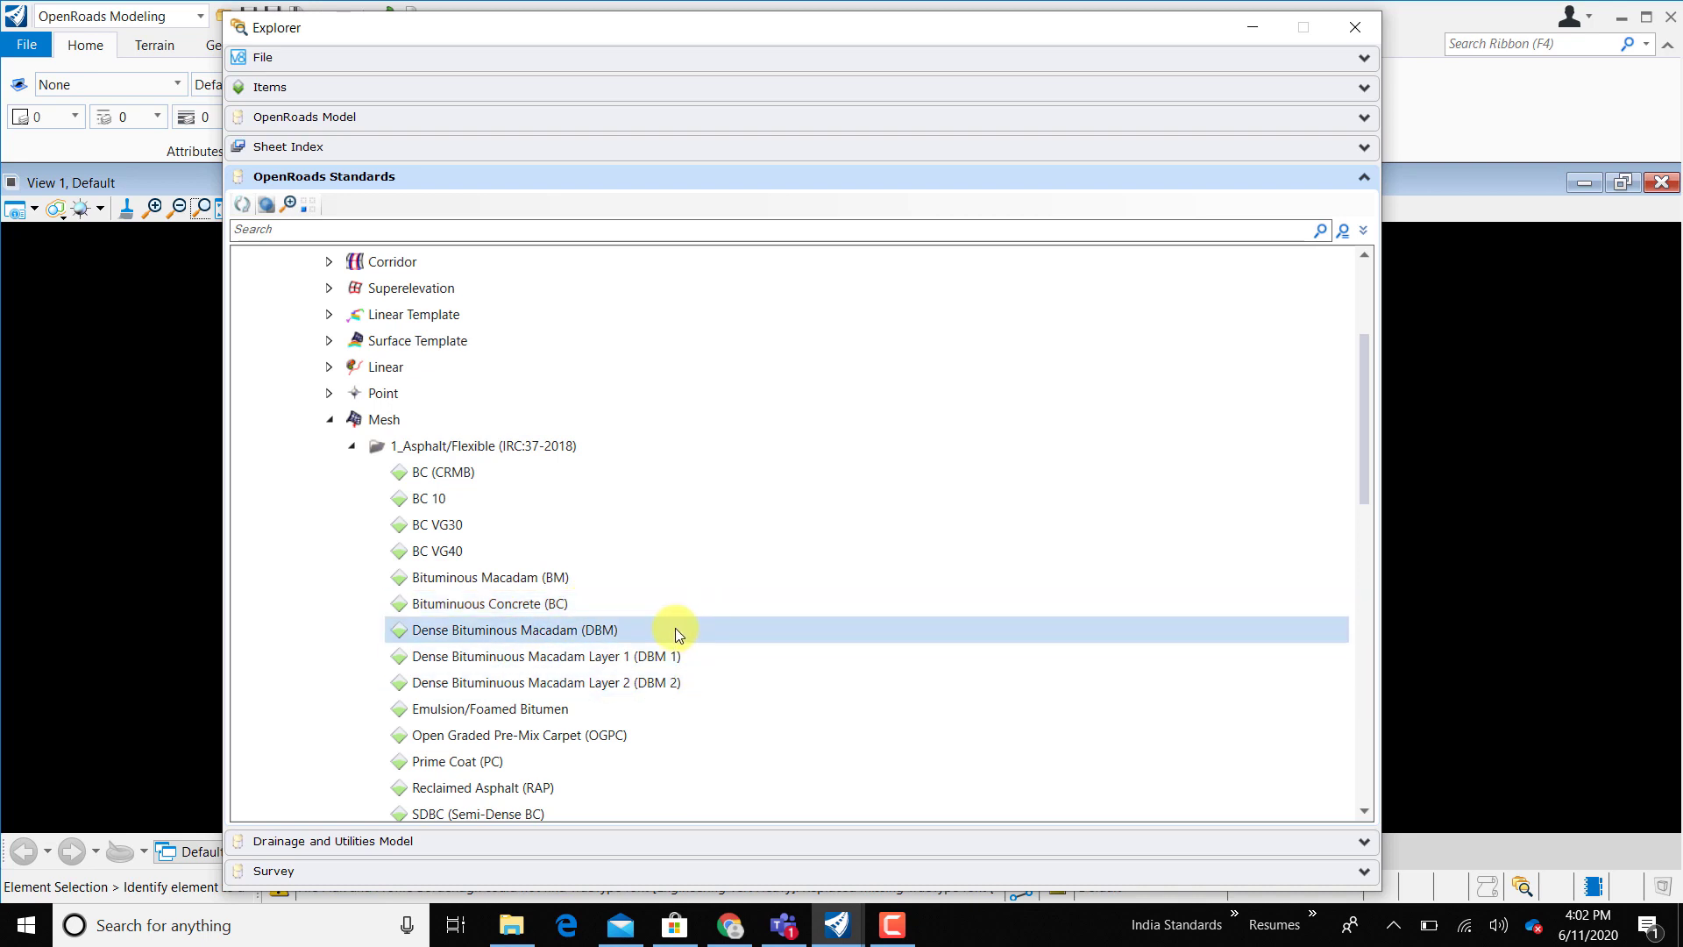
scroll(675, 627, down, 1)
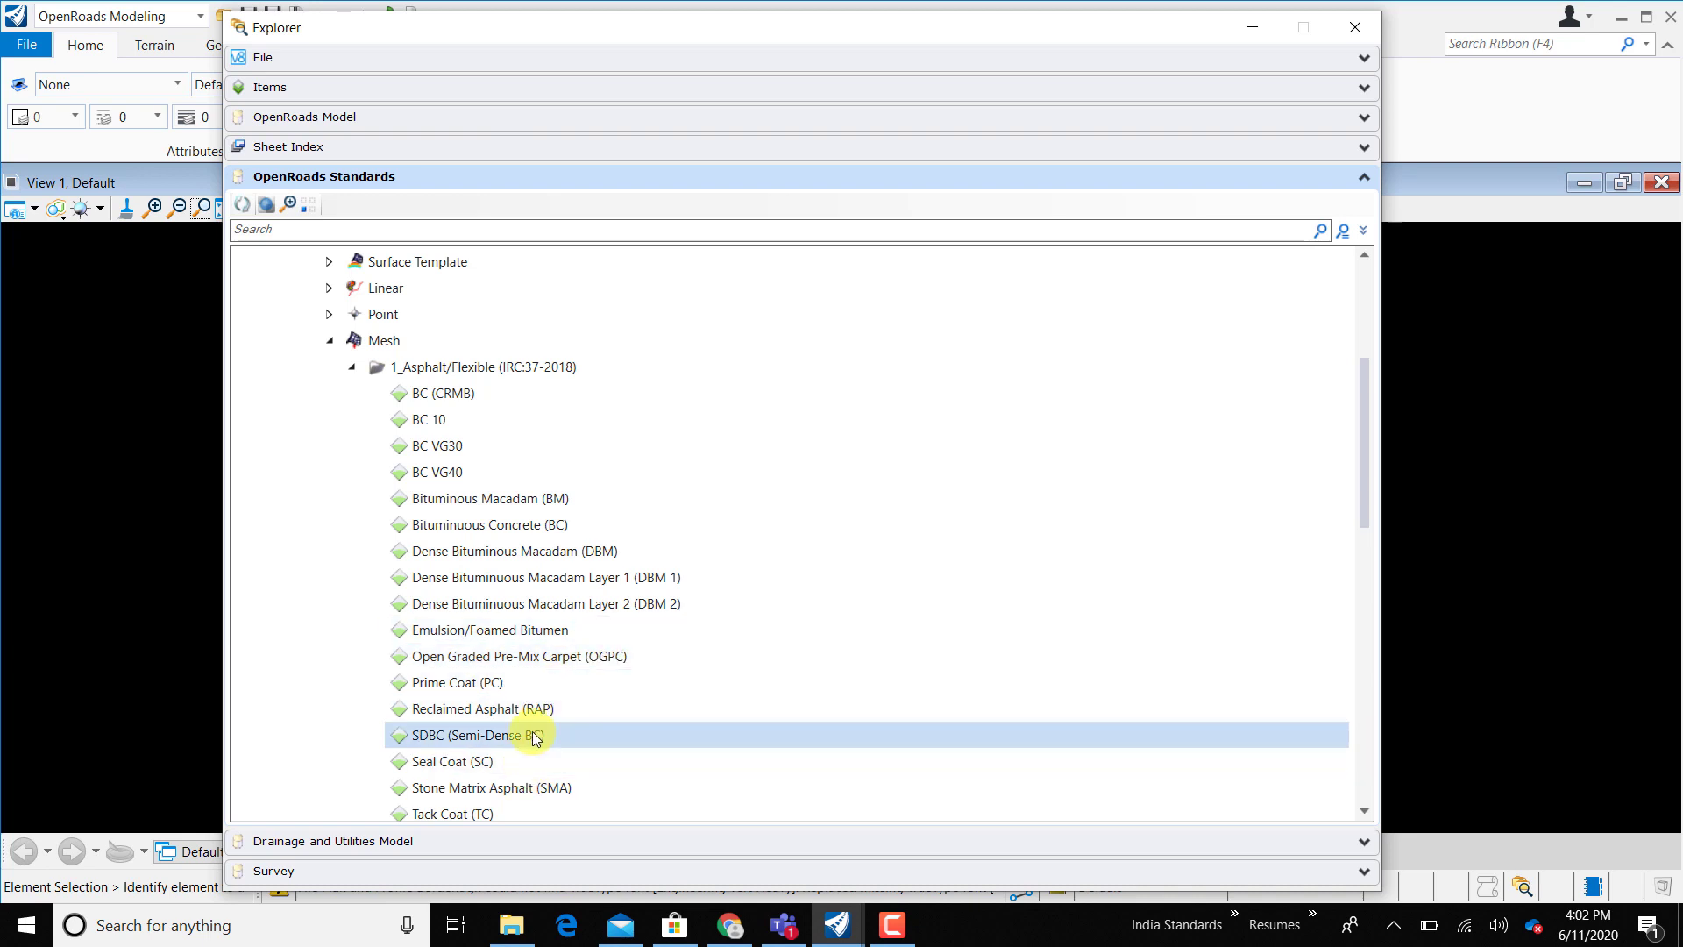
scroll(536, 738, down, 2)
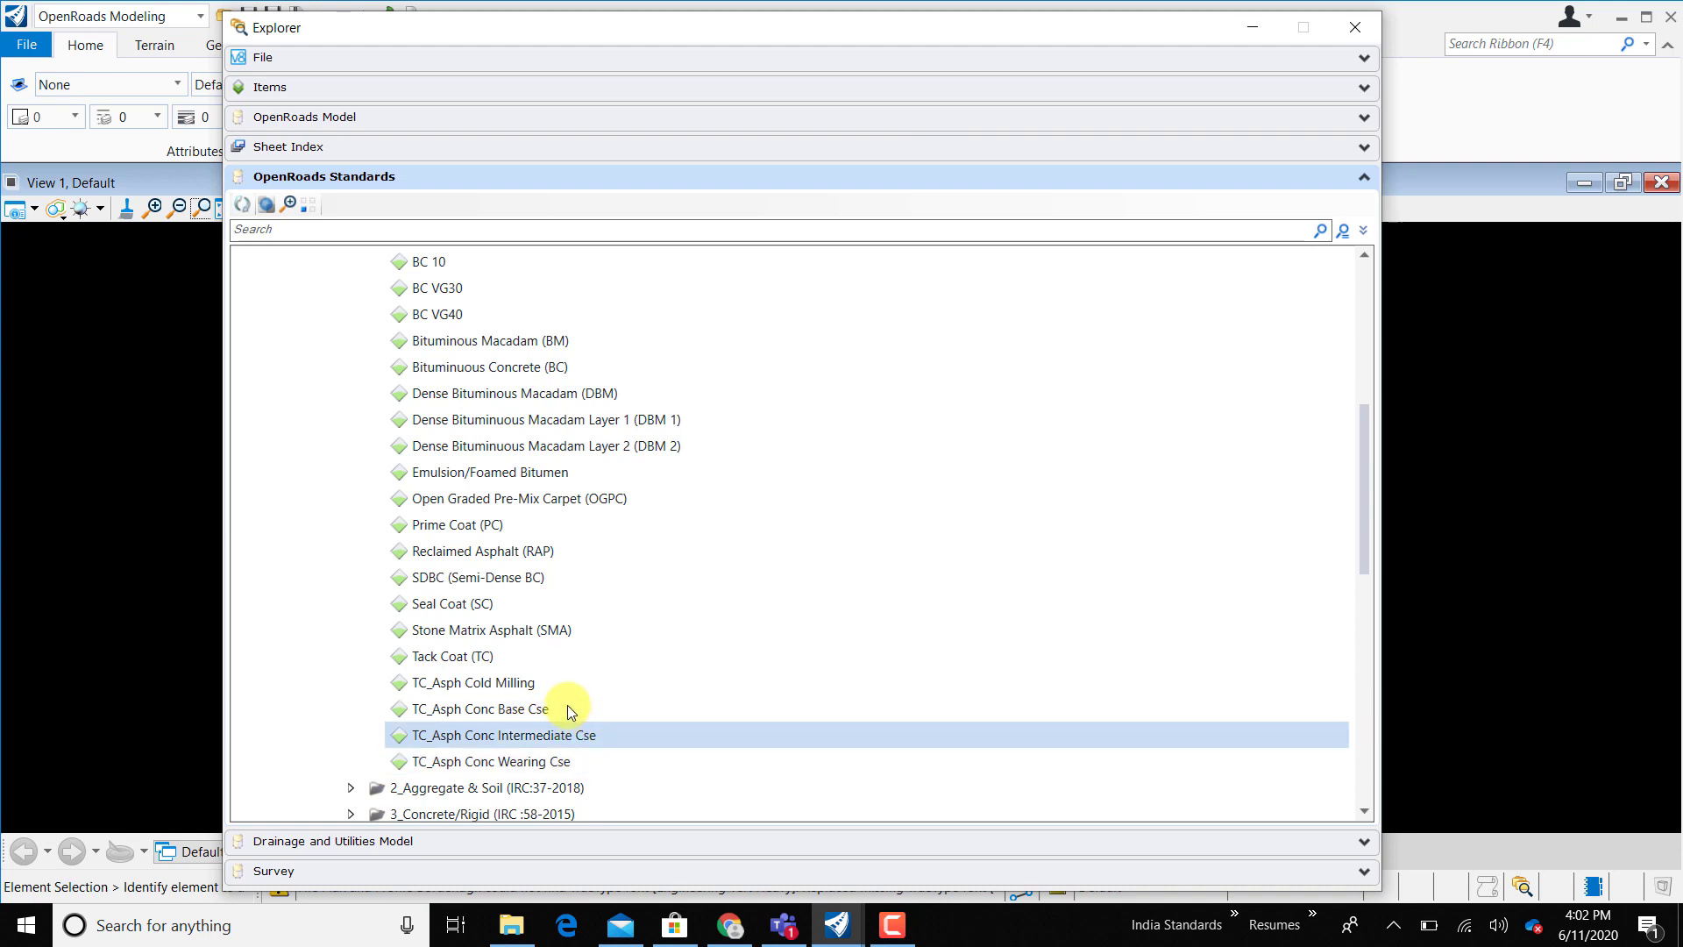
scroll(566, 691, up, 3)
Collapse 1_Asphalt/Flexible, then expand, review and collapse the 2_Aggregate & Soil materials.
scroll(395, 403, down, 1)
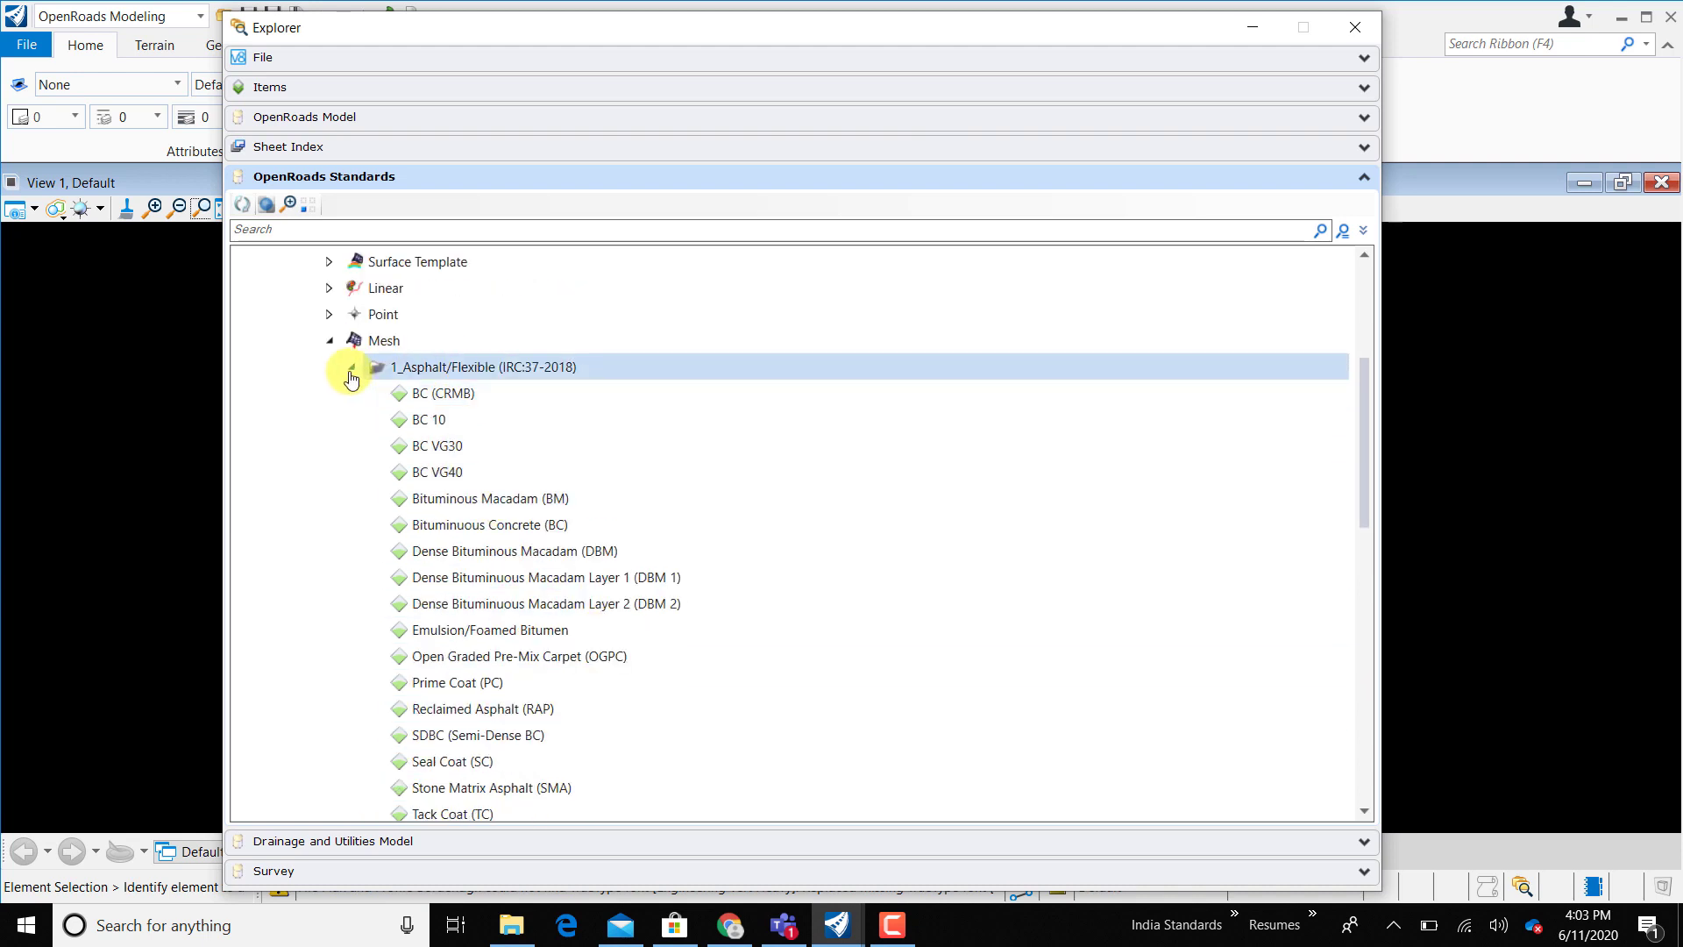
click(350, 372)
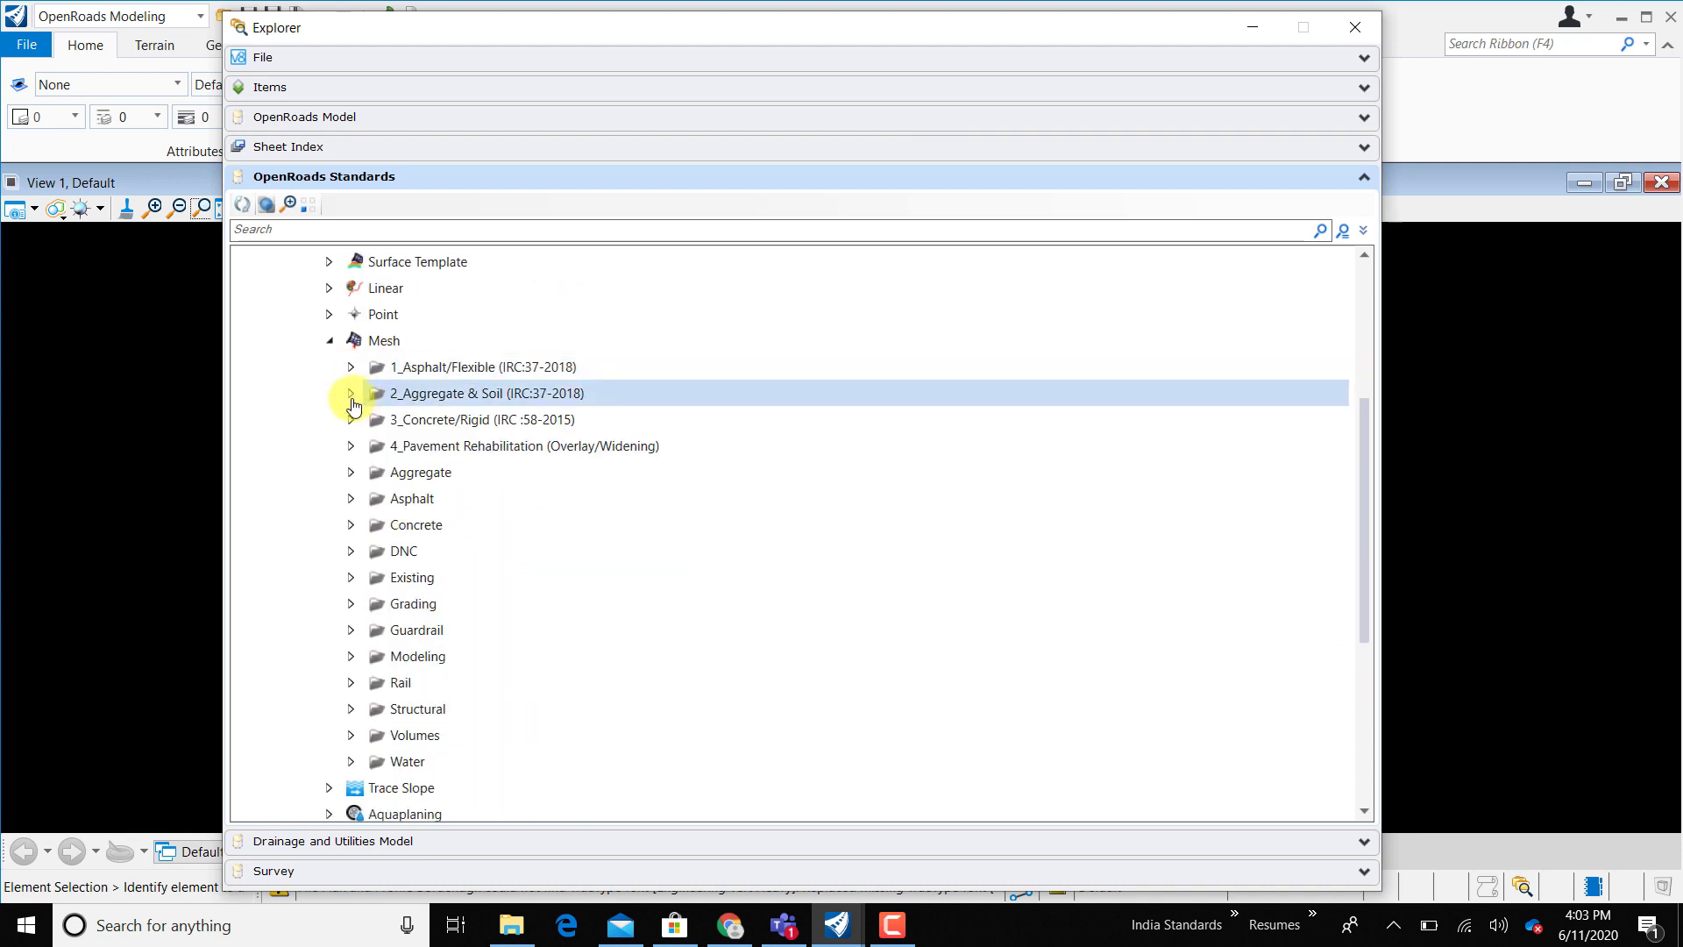
click(351, 394)
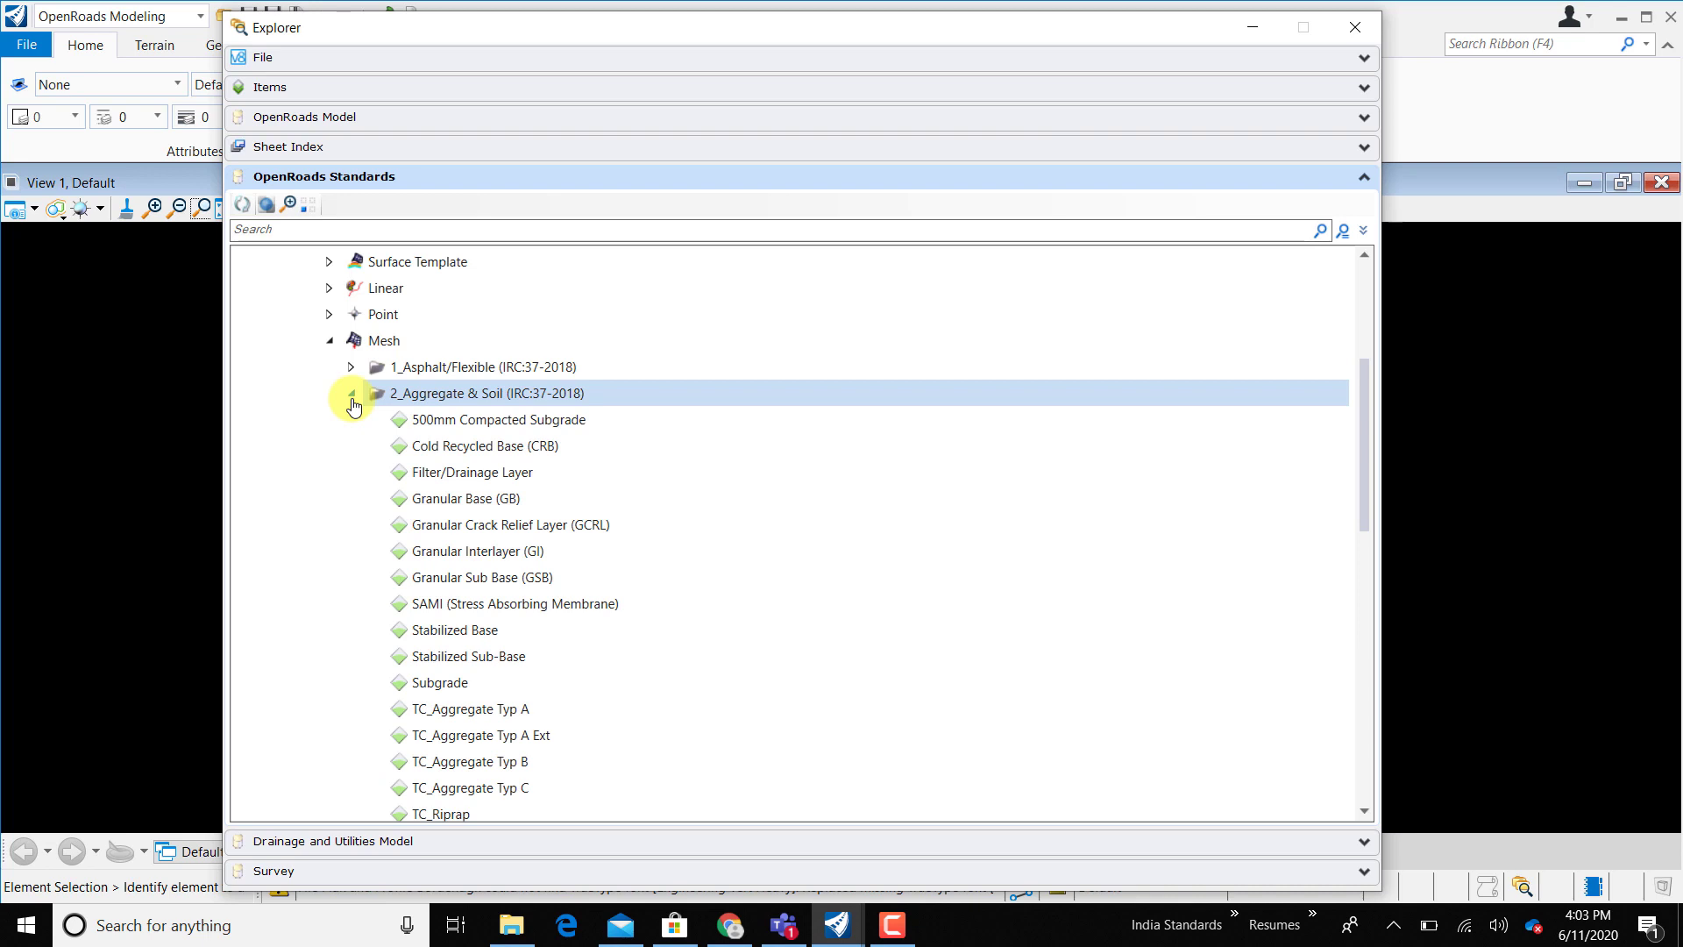
click(492, 525)
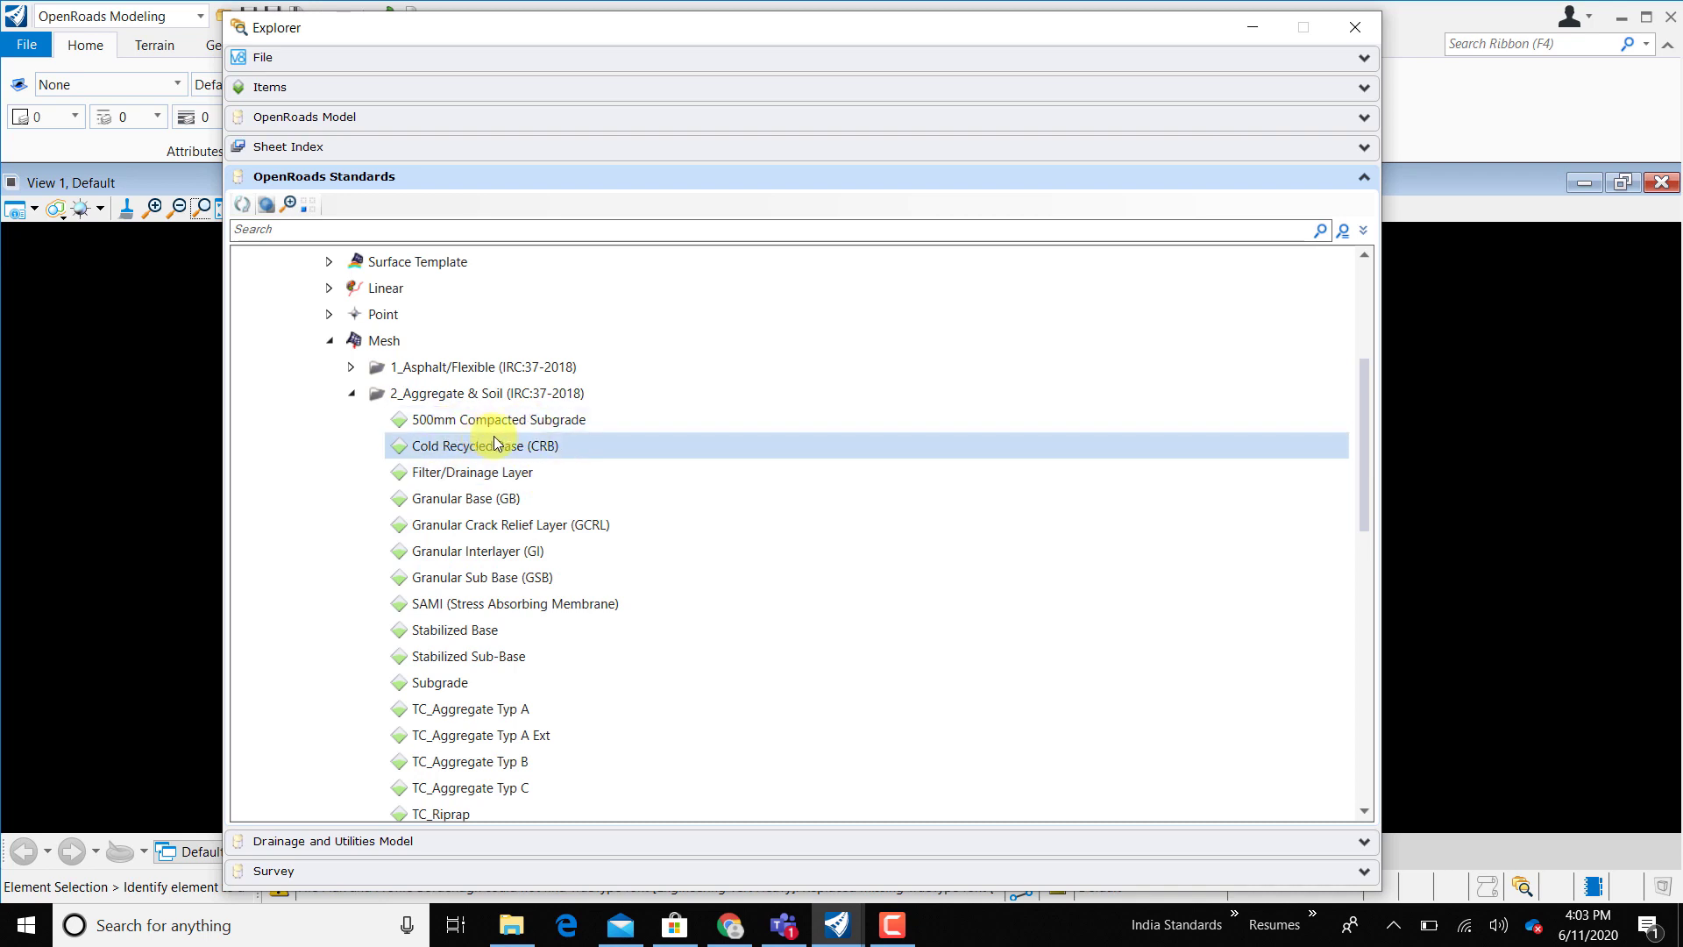
scroll(515, 614, down, 1)
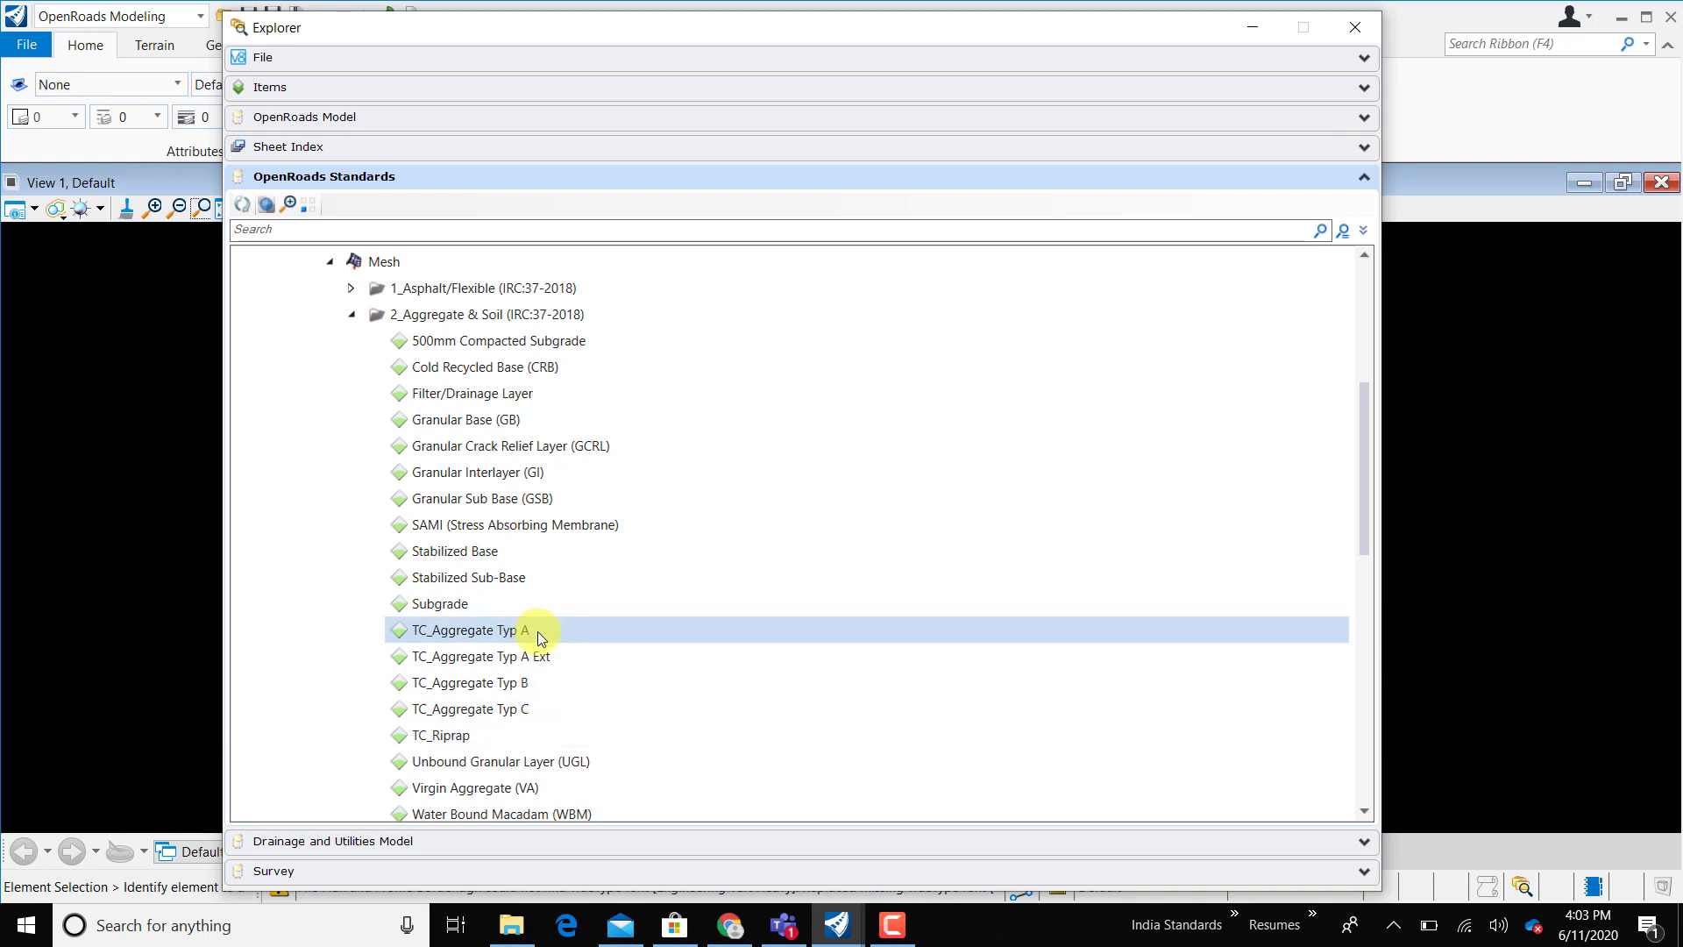
scroll(538, 631, up, 2)
click(352, 473)
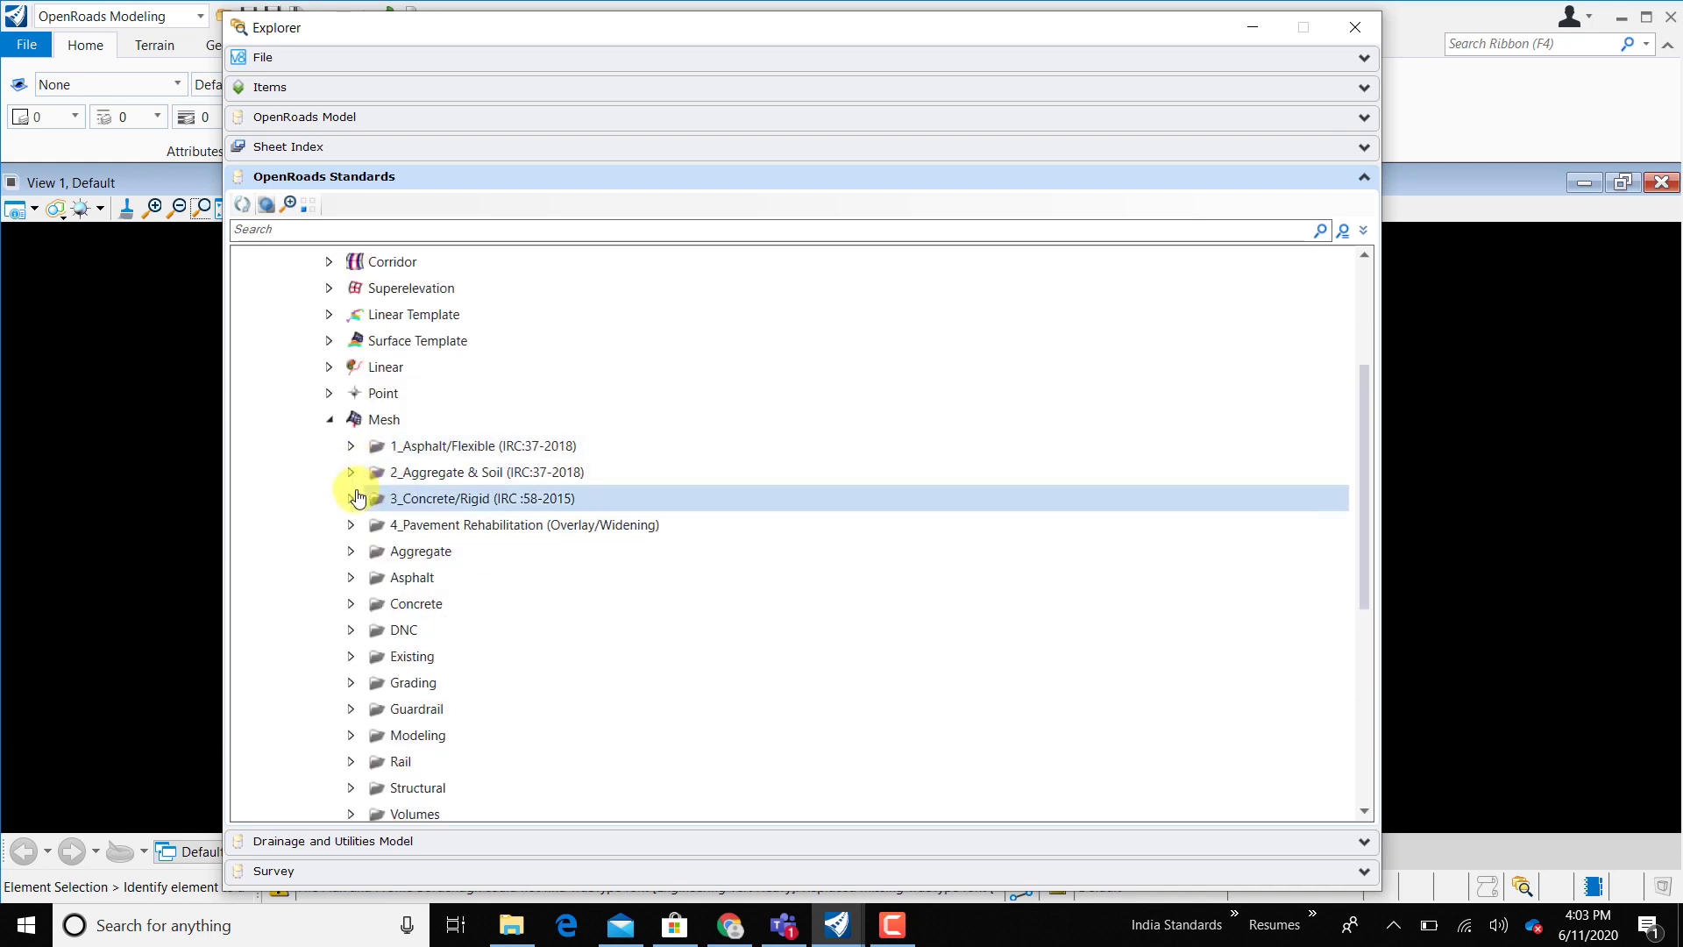
Expand 3_Concrete/Rigid (IRC:58-2015) and review its materials from CTB to TC_Conc Misc.
click(352, 498)
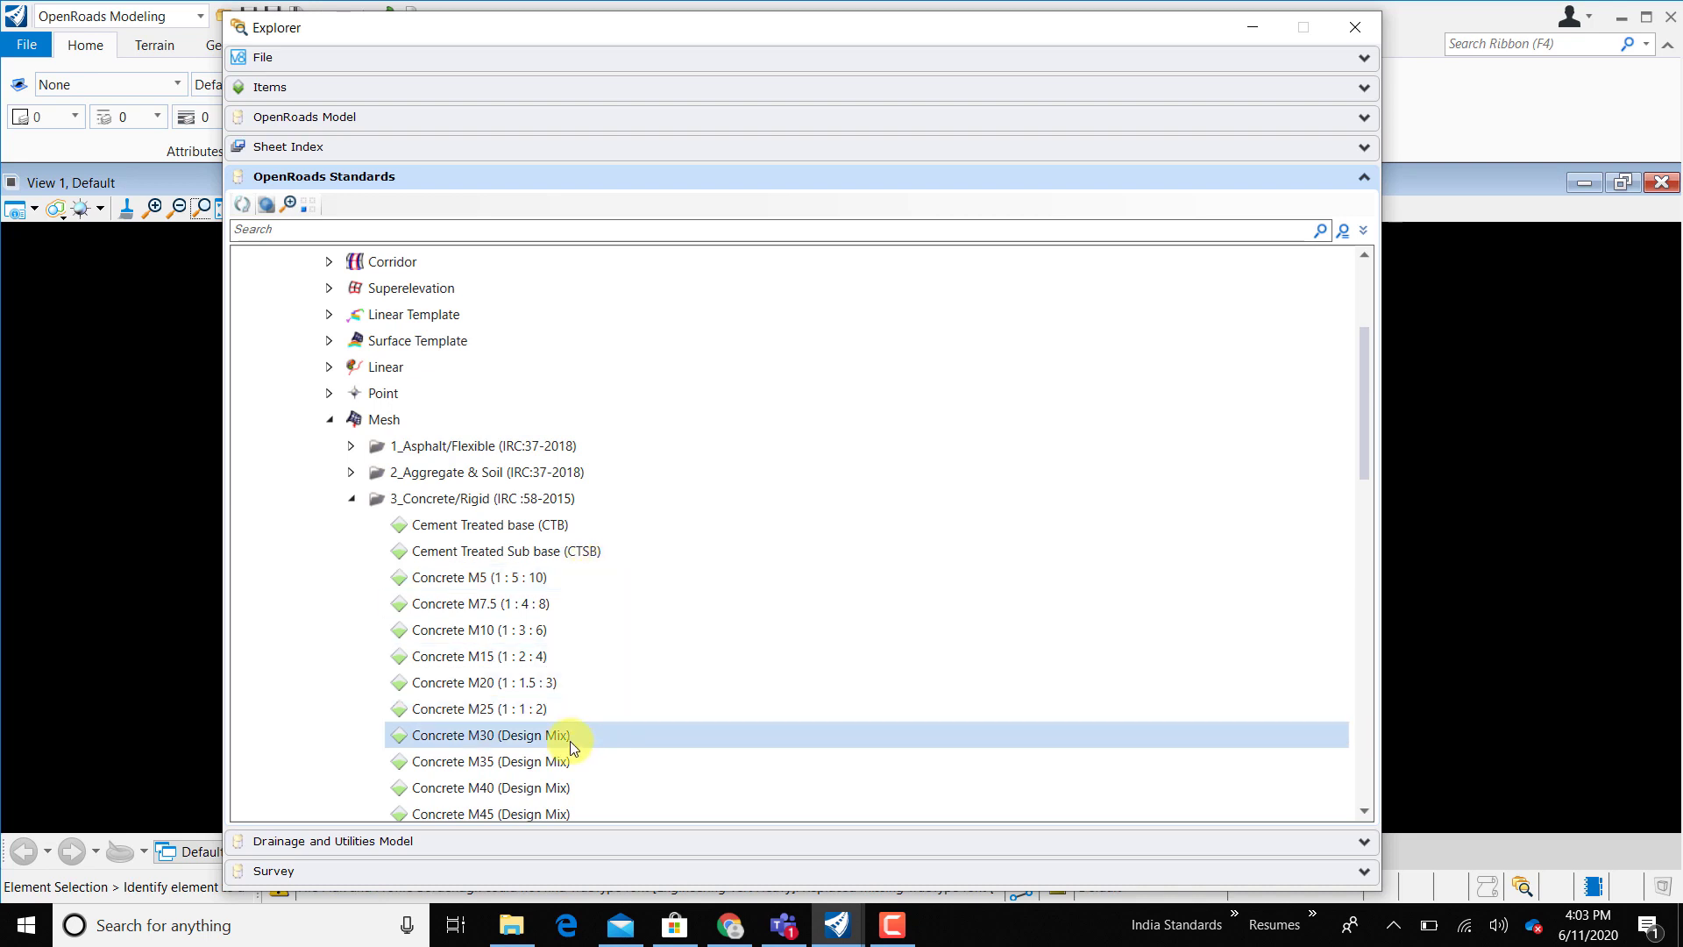
scroll(567, 754, down, 1)
scroll(575, 646, down, 1)
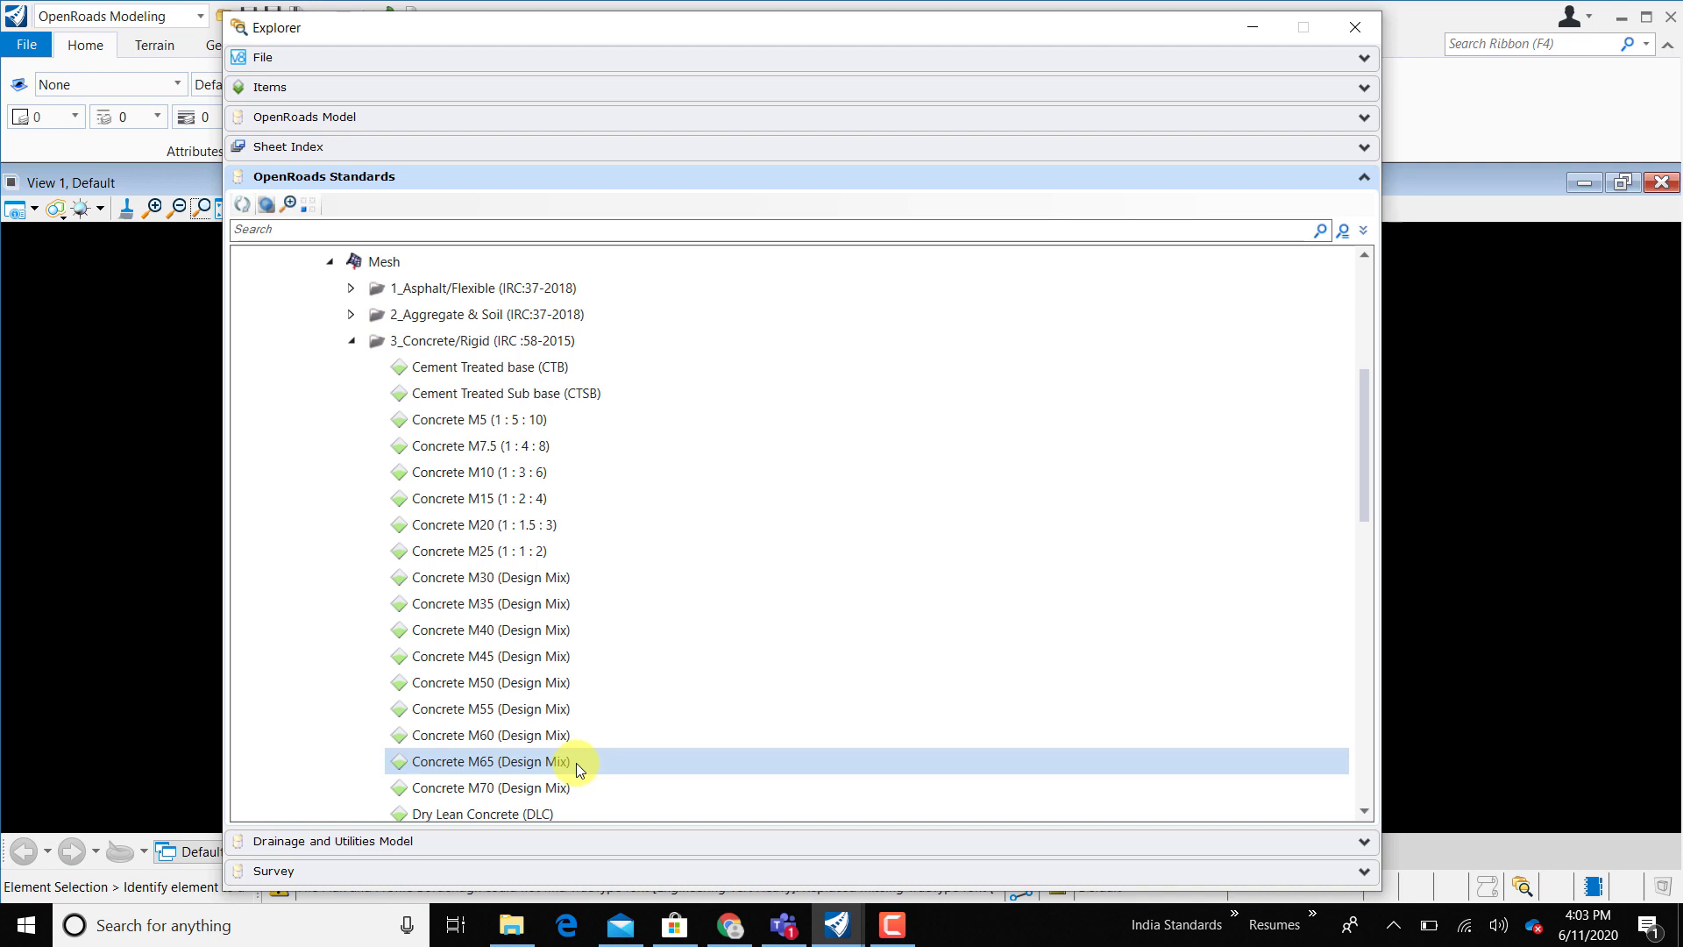
scroll(544, 701, down, 1)
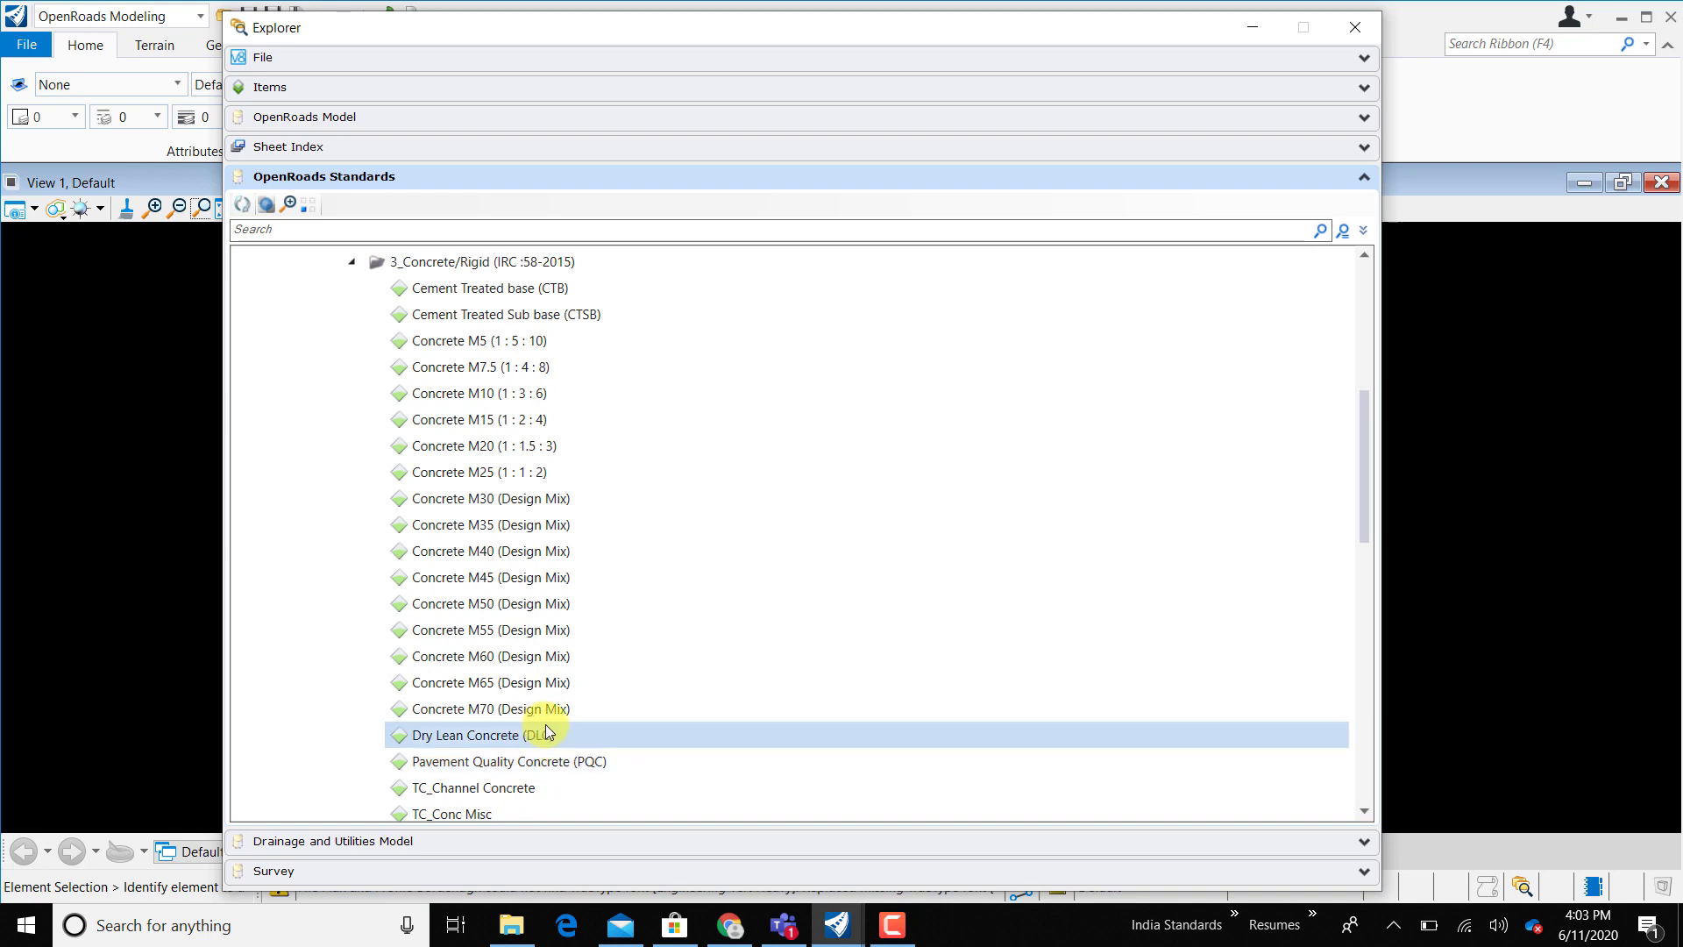
scroll(561, 750, up, 2)
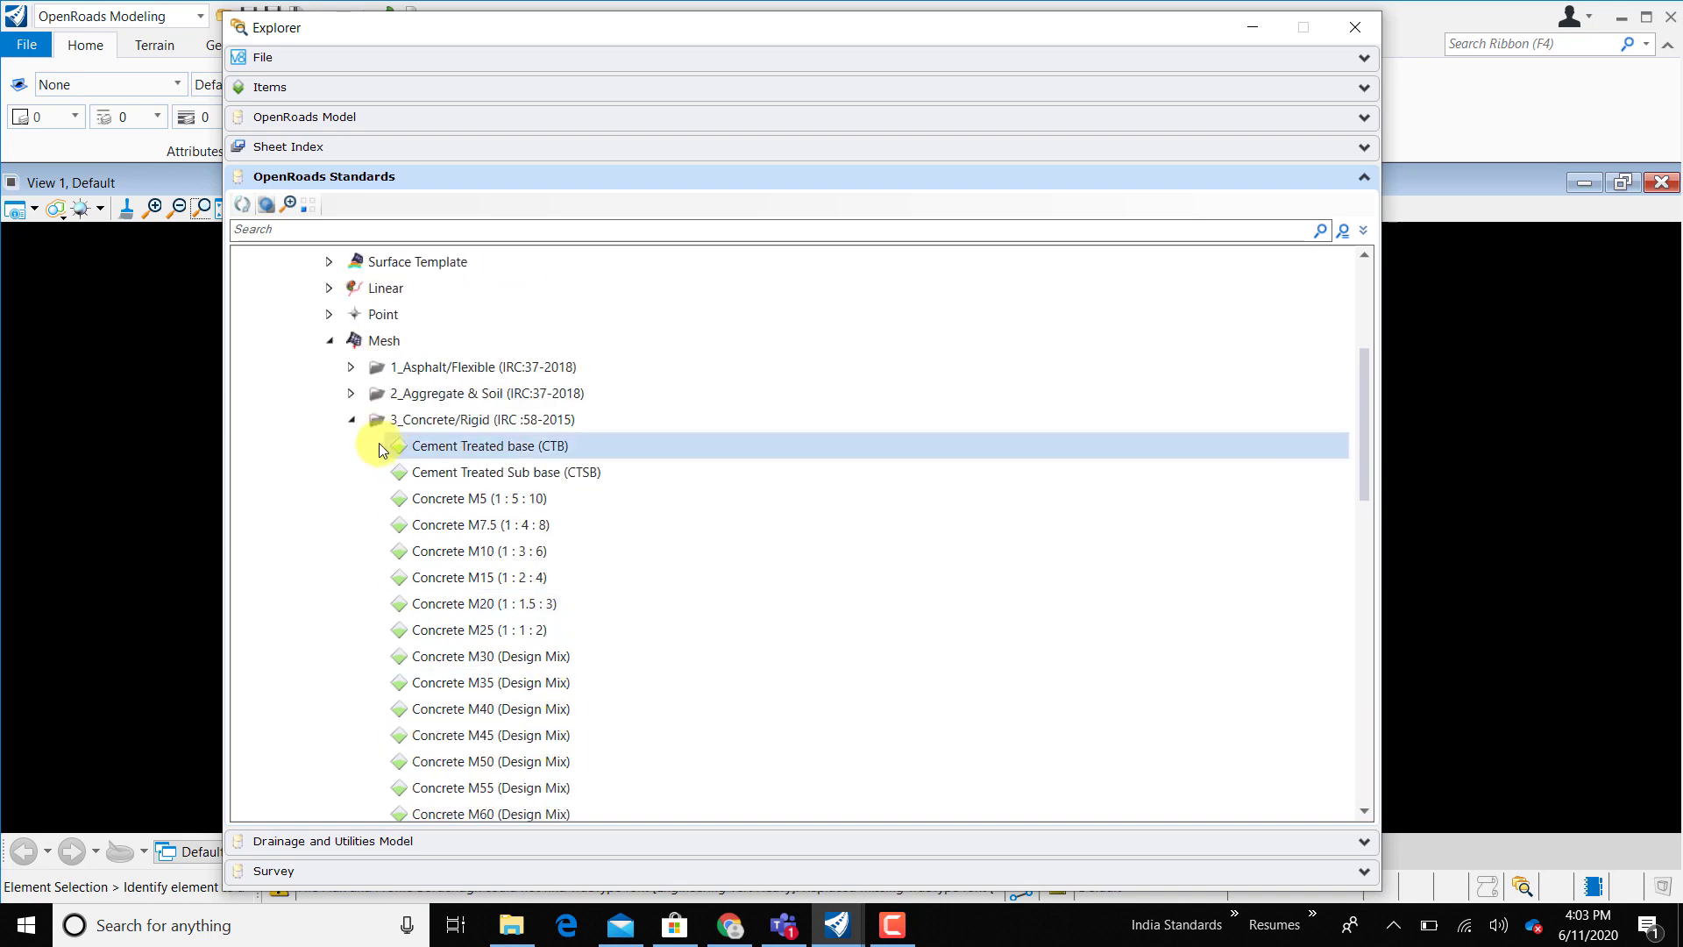
Collapse 3_Concrete/Rigid, 4_Pavement Rehabilitation, Mesh and the Features_Annotations_Levels definition.
click(351, 420)
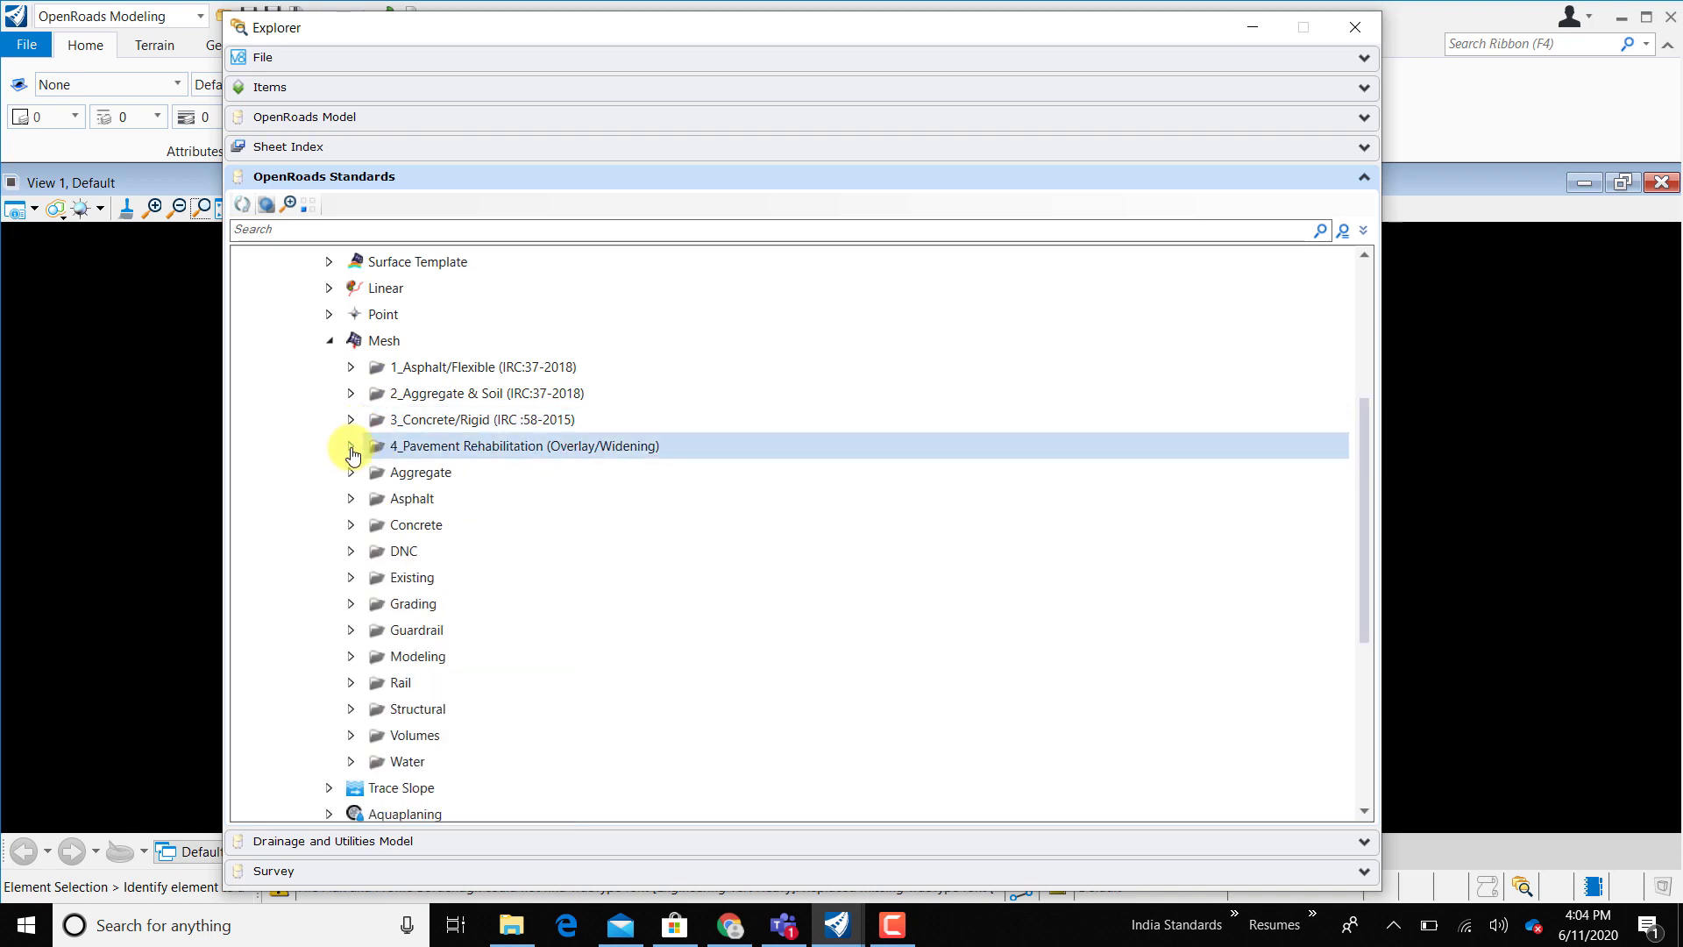
click(351, 446)
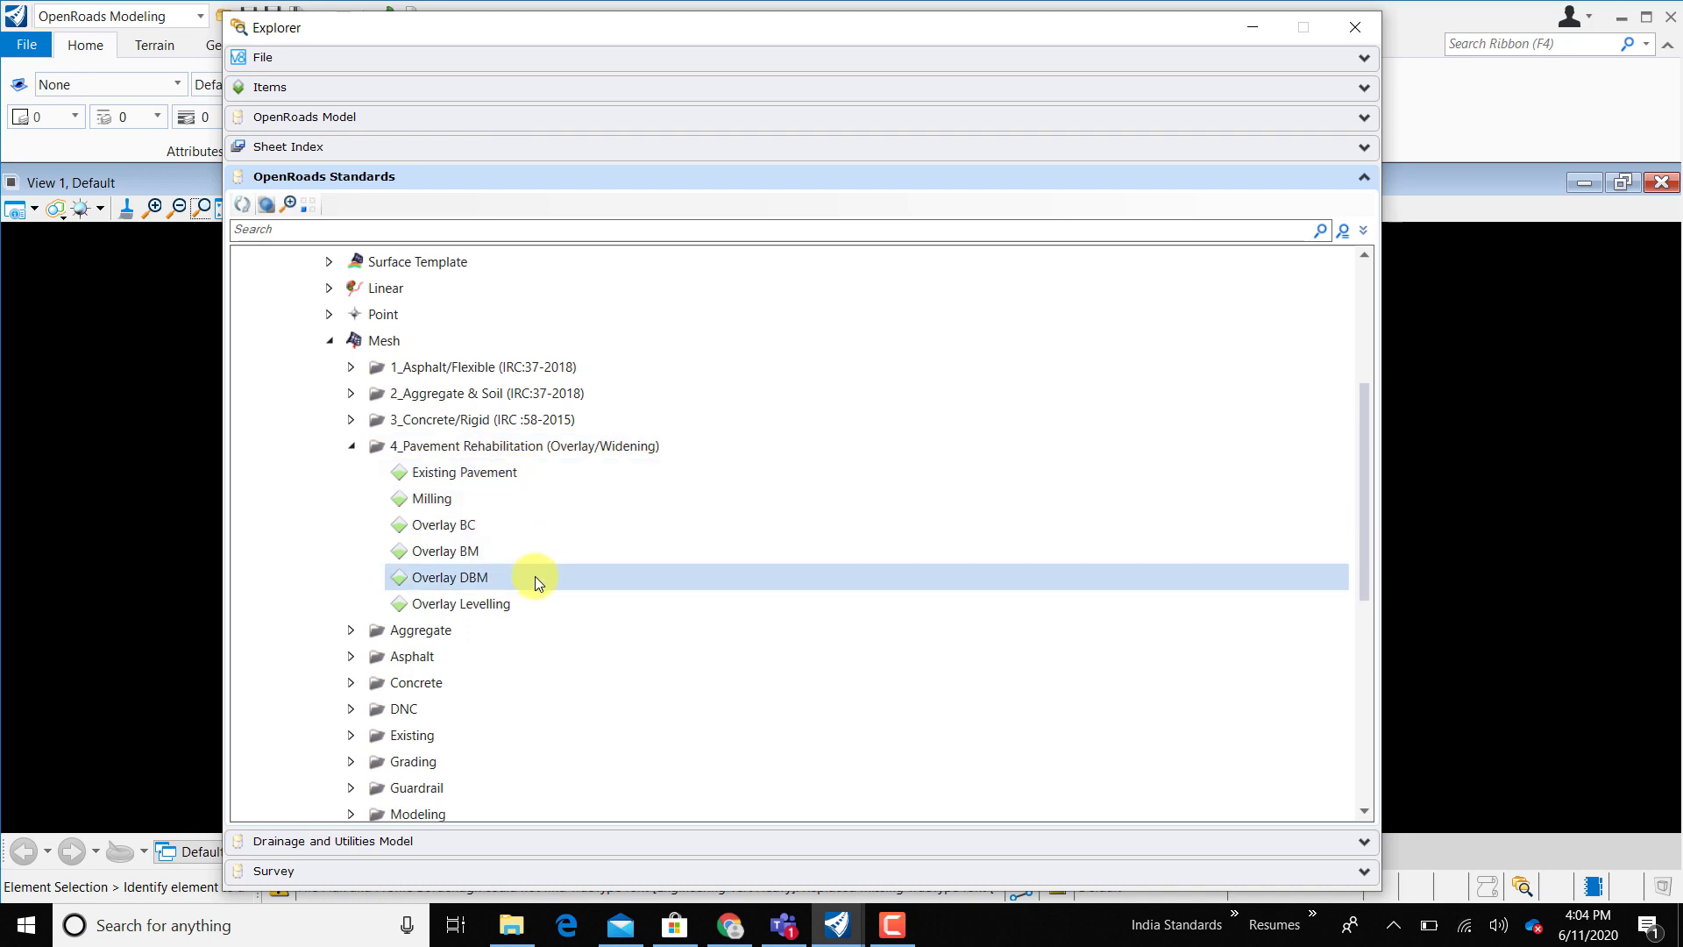
click(352, 445)
click(329, 340)
scroll(357, 413, up, 4)
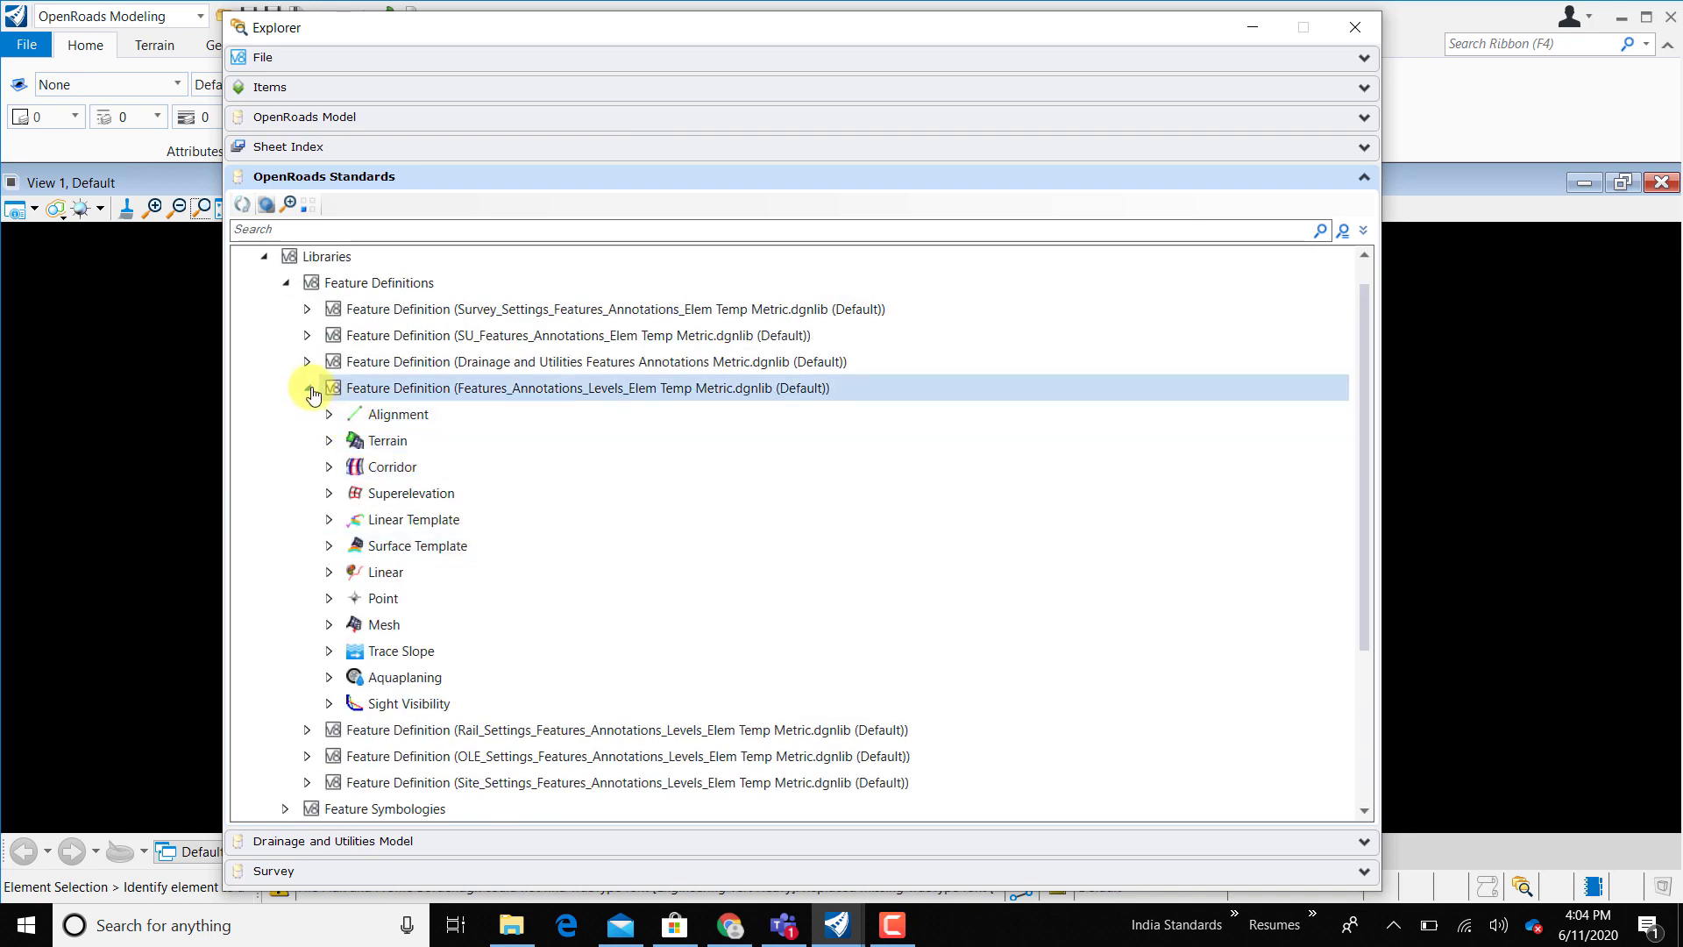
click(309, 388)
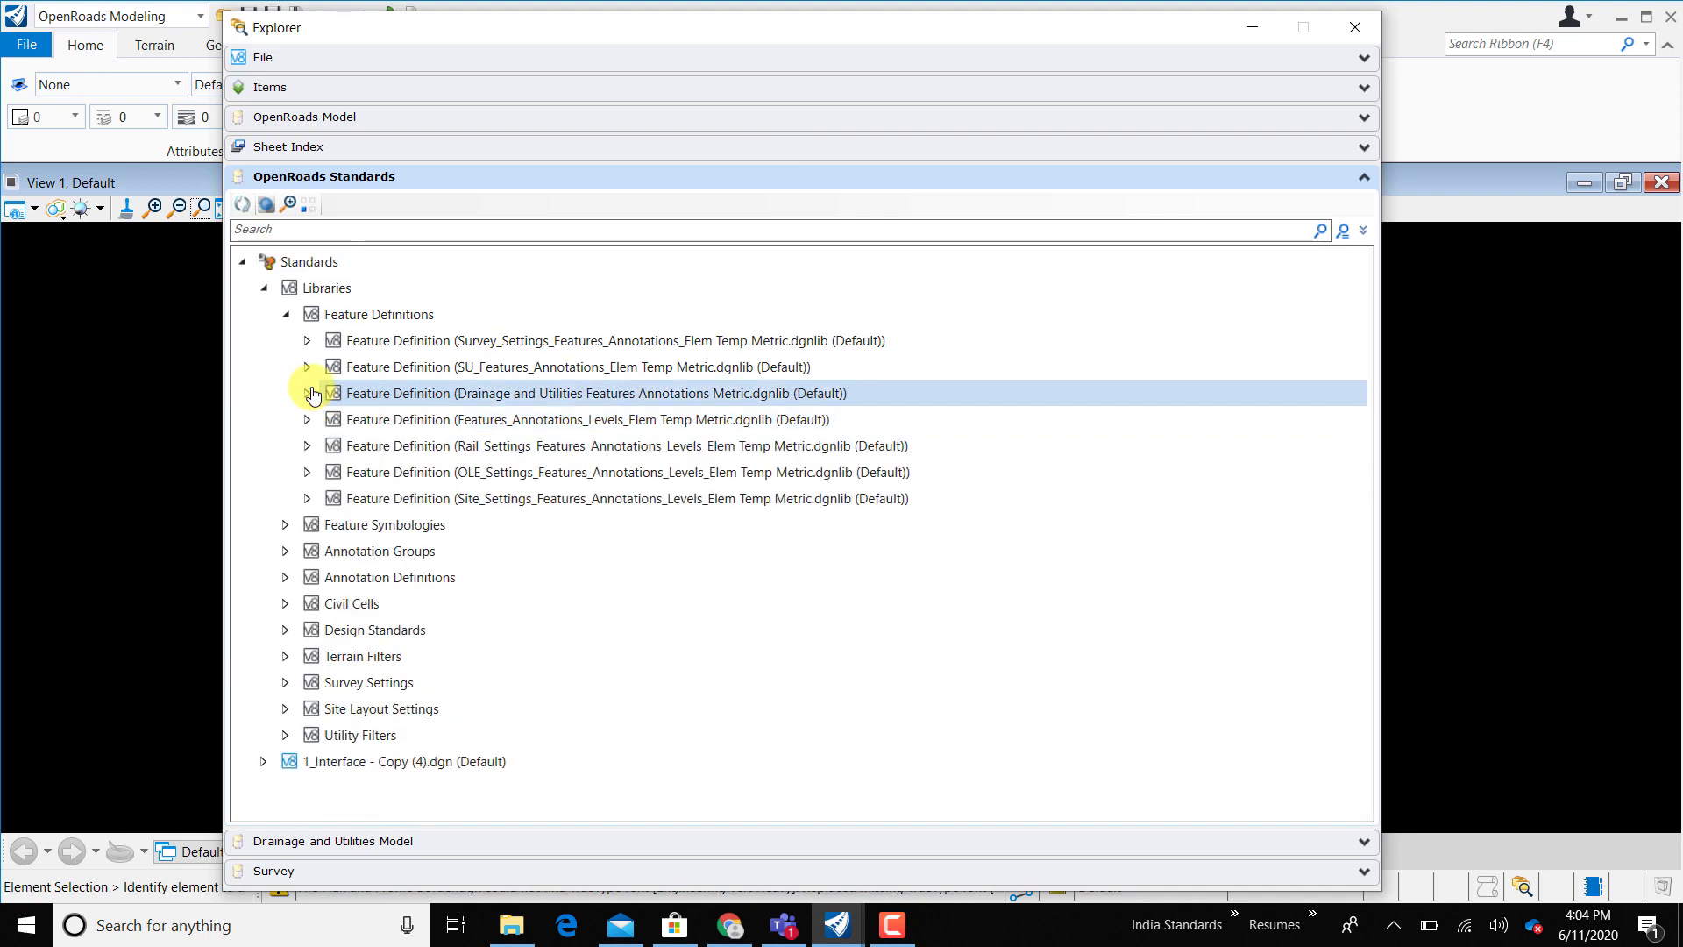
Expand Annotation Groups and review Features_Annotations_Levels Plan drawing and stationing groups.
click(285, 551)
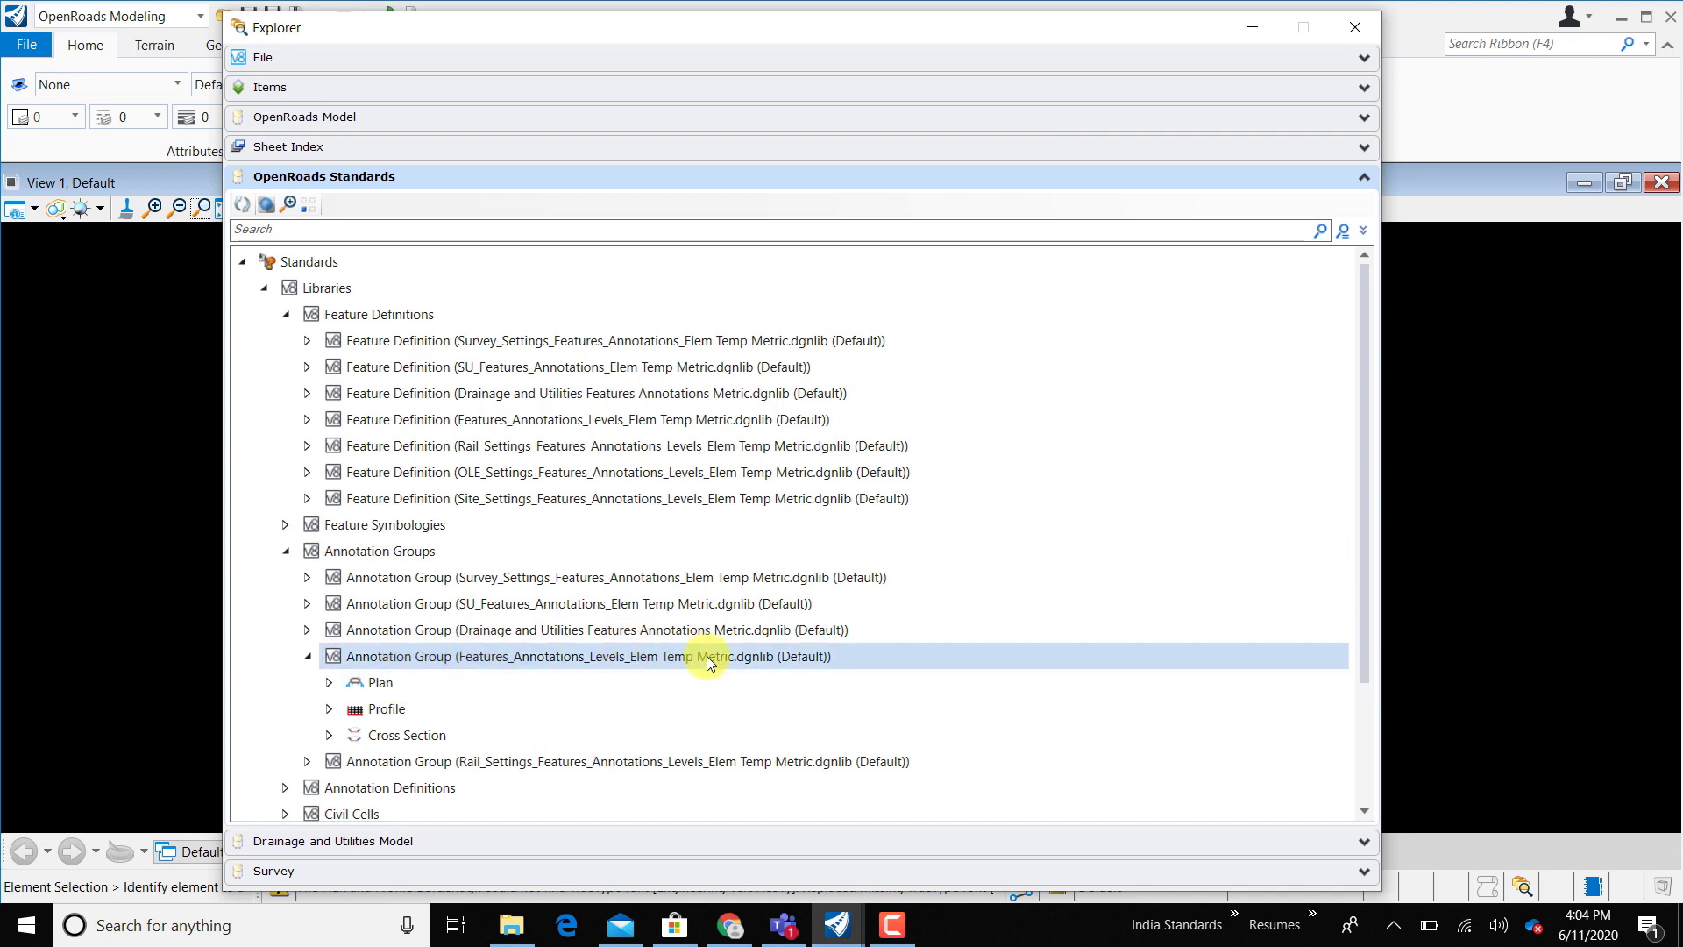
click(330, 683)
click(351, 709)
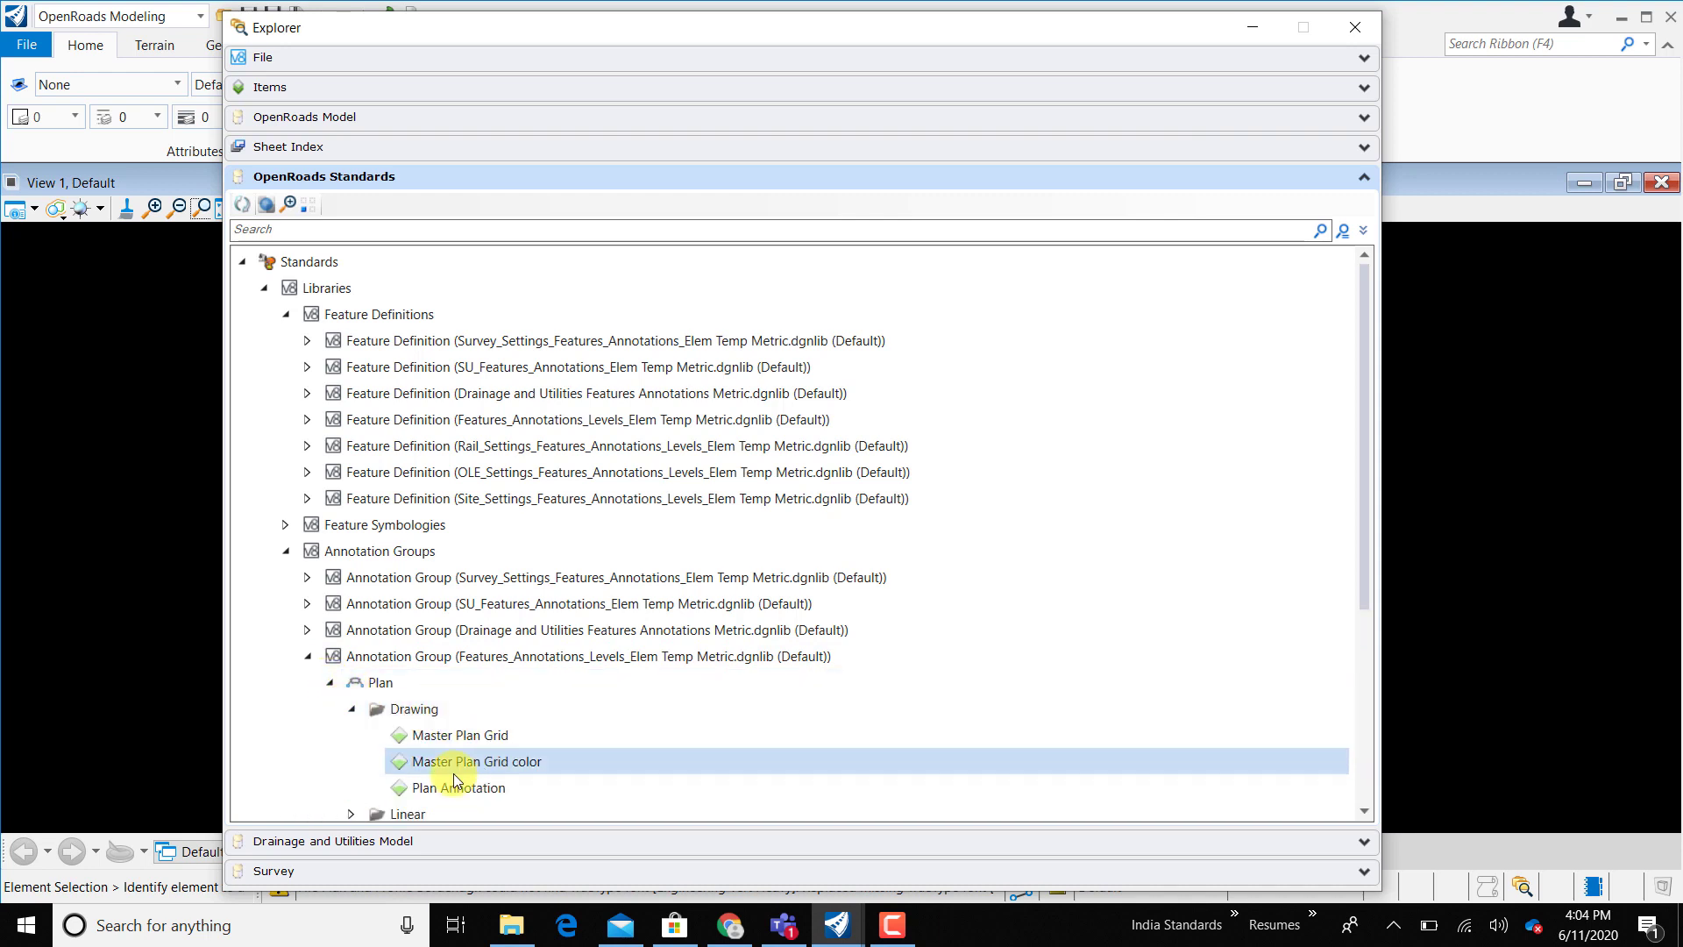
scroll(475, 731, down, 1)
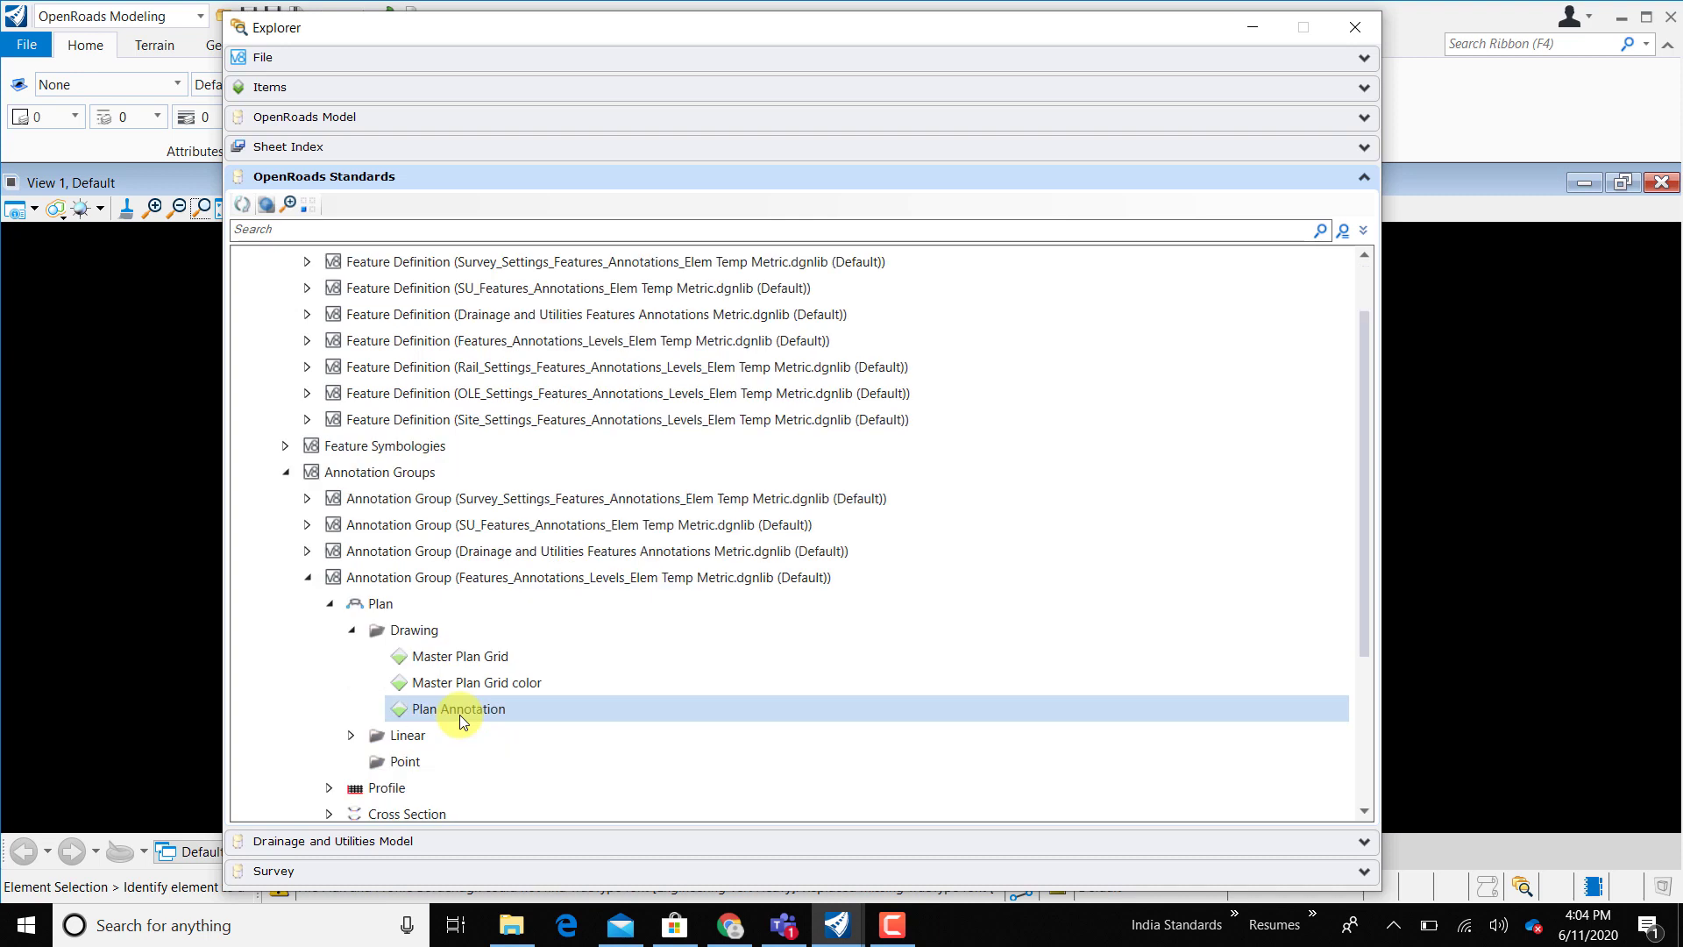
click(351, 737)
scroll(403, 736, down, 1)
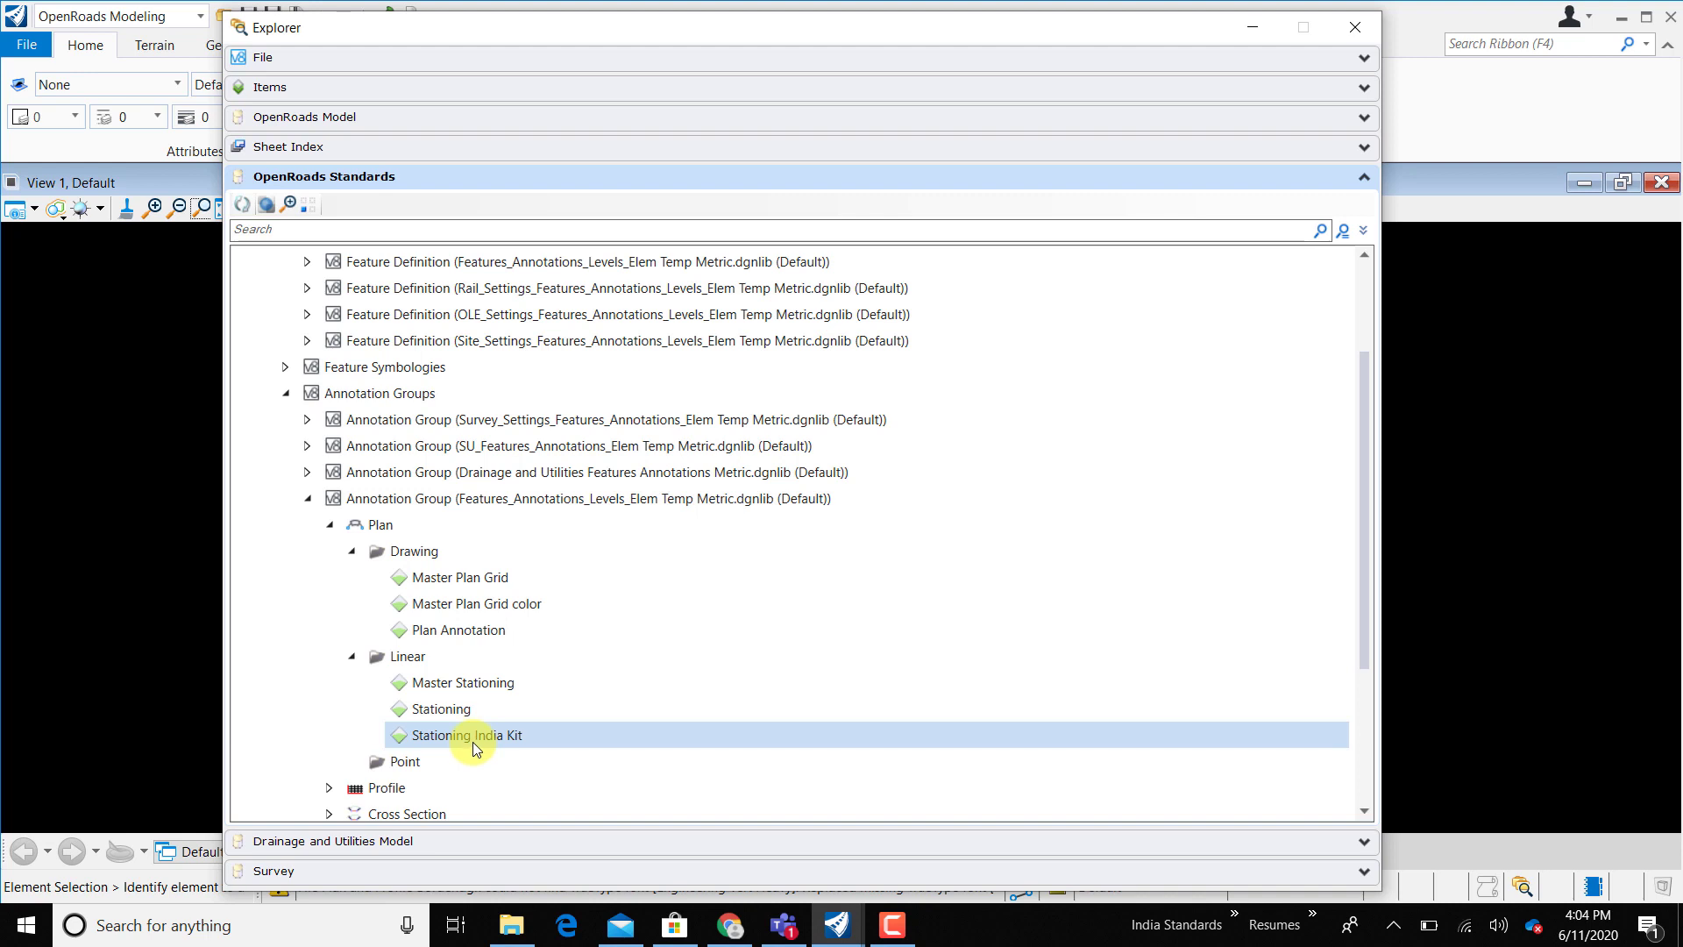
click(350, 655)
Collapse Plan and review Profile > Drawing groups like Master A1 Framed Profile Color 20m.
click(332, 525)
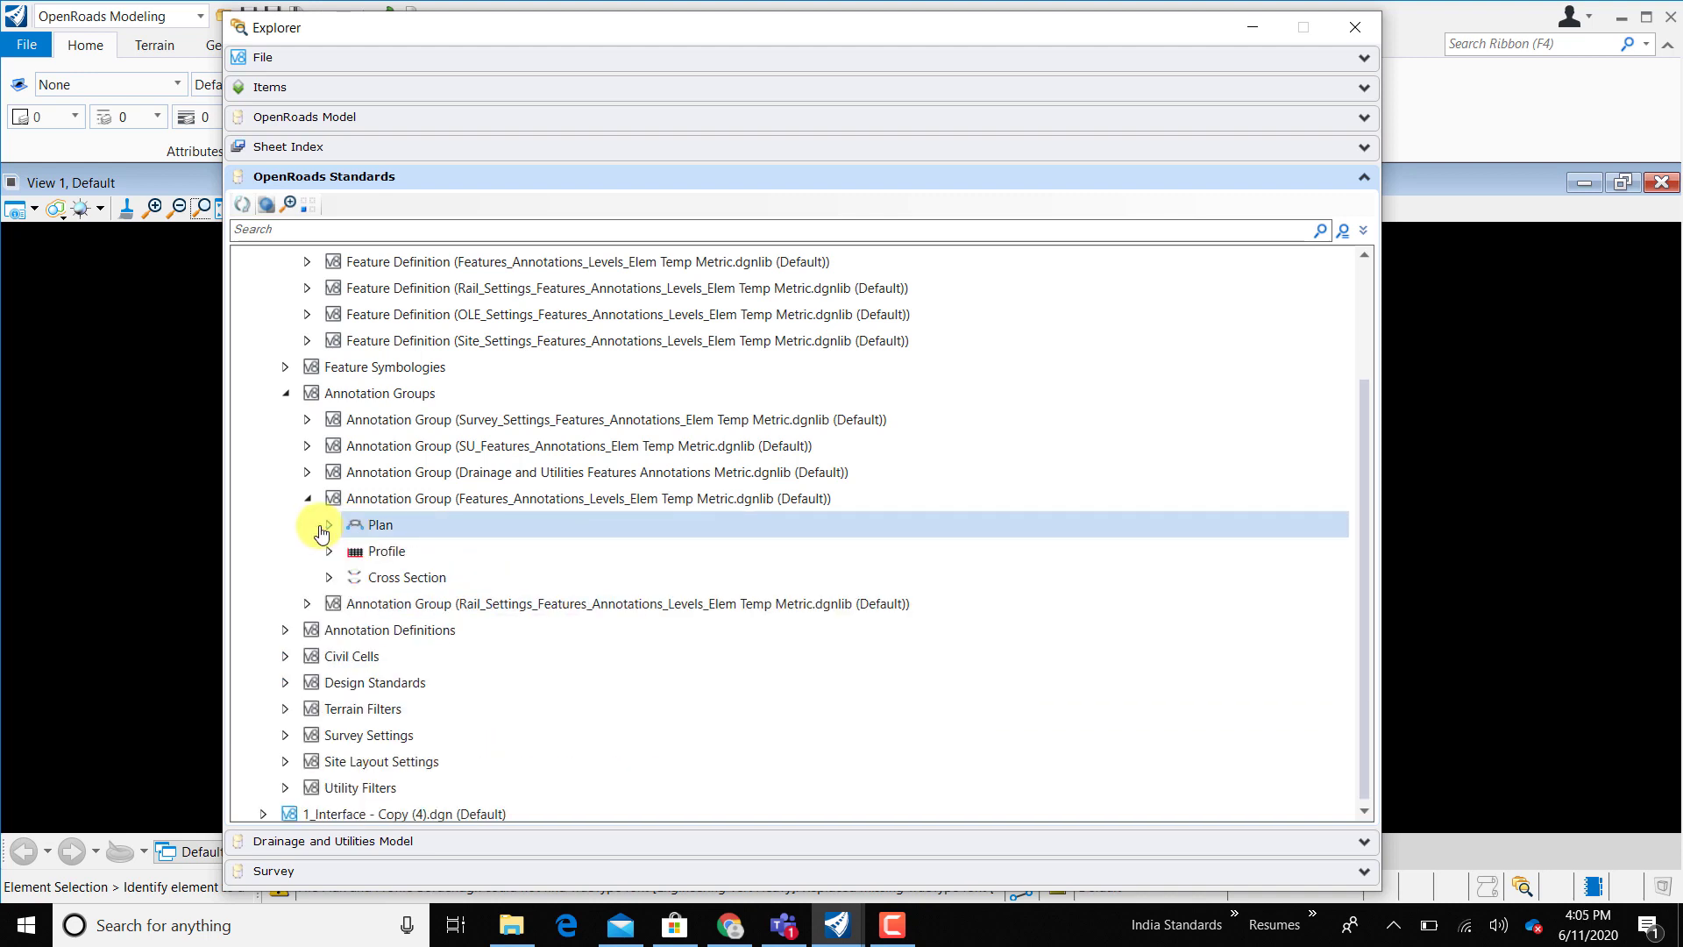
click(329, 551)
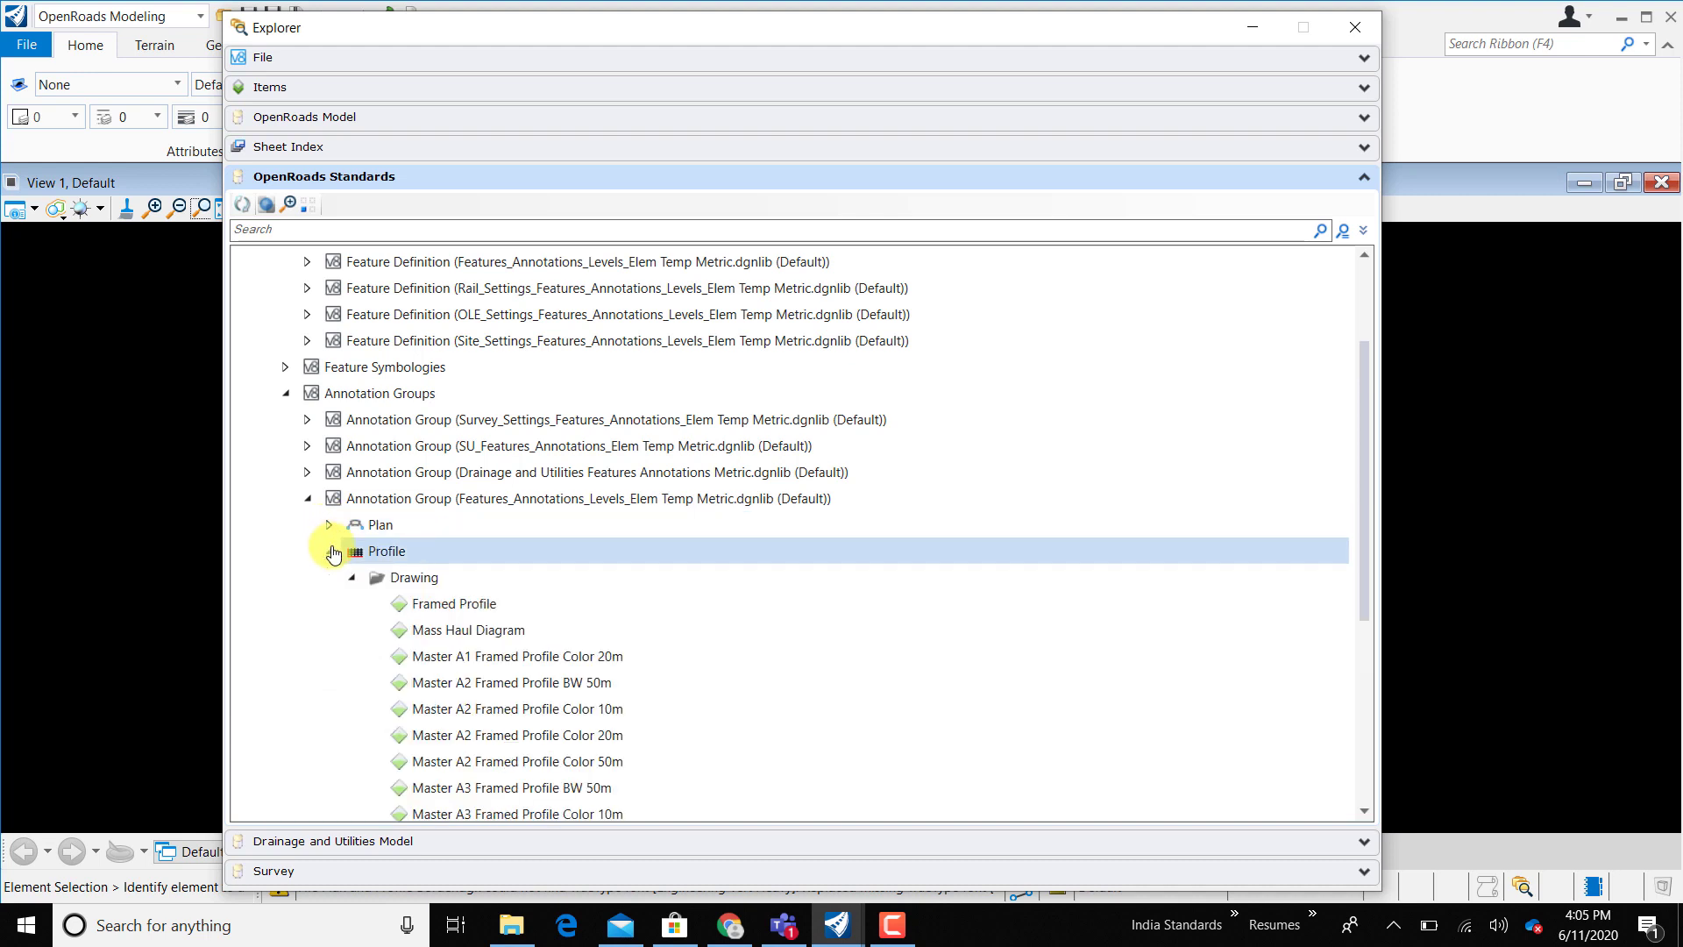
scroll(401, 576, down, 2)
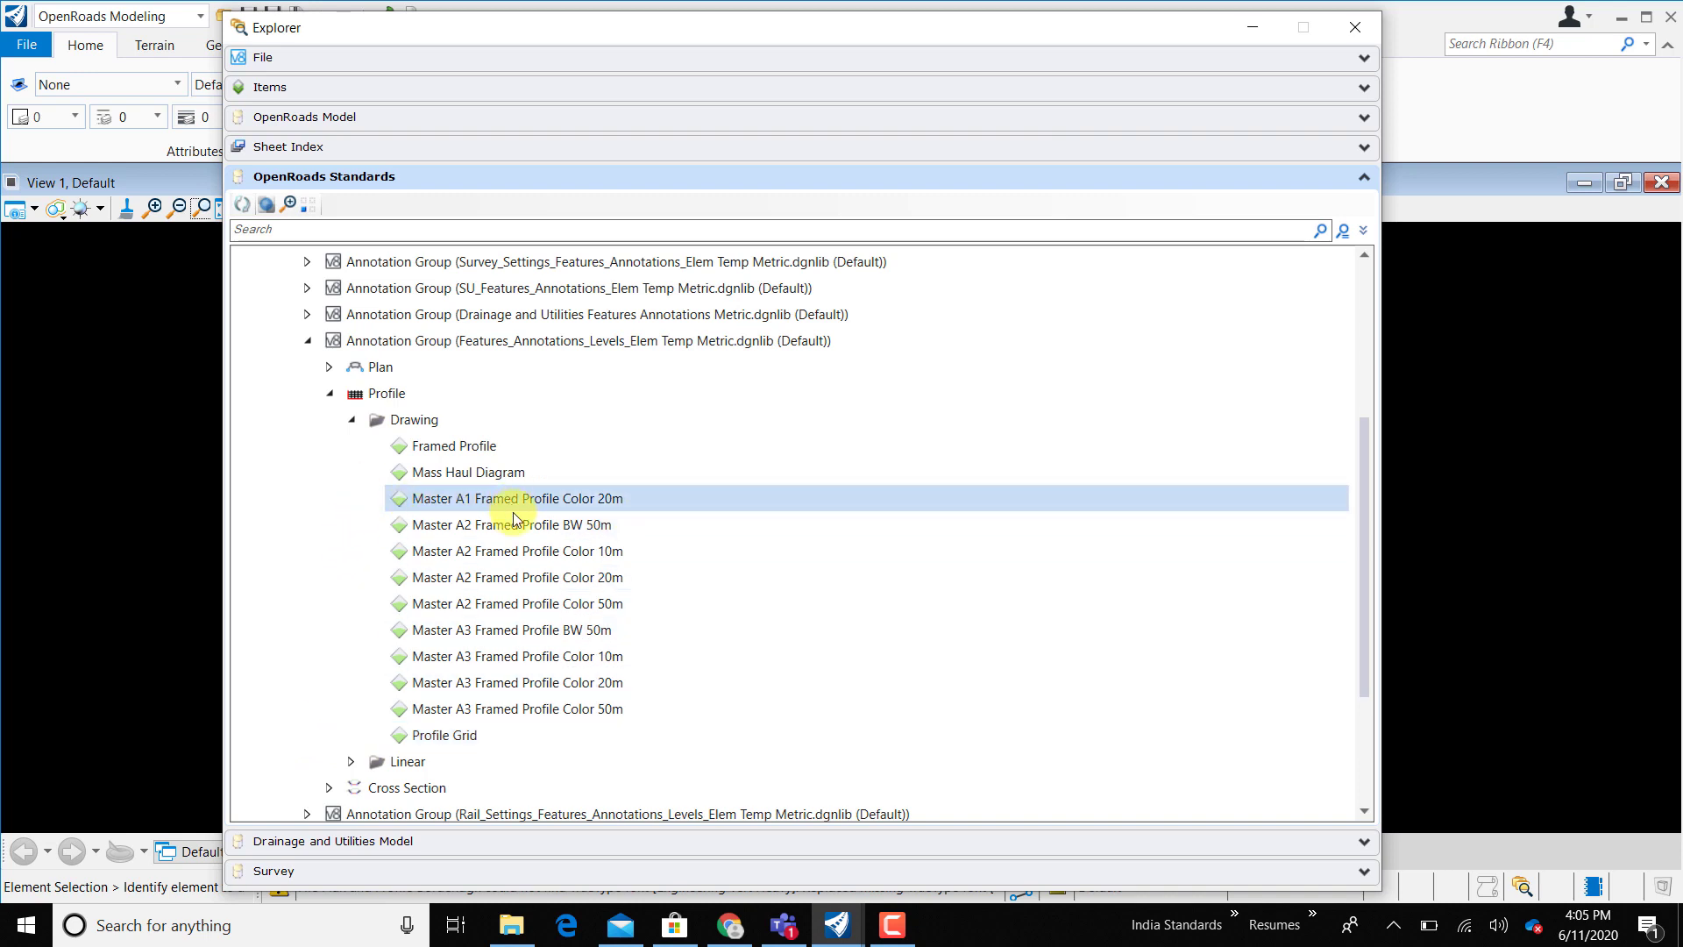
click(491, 524)
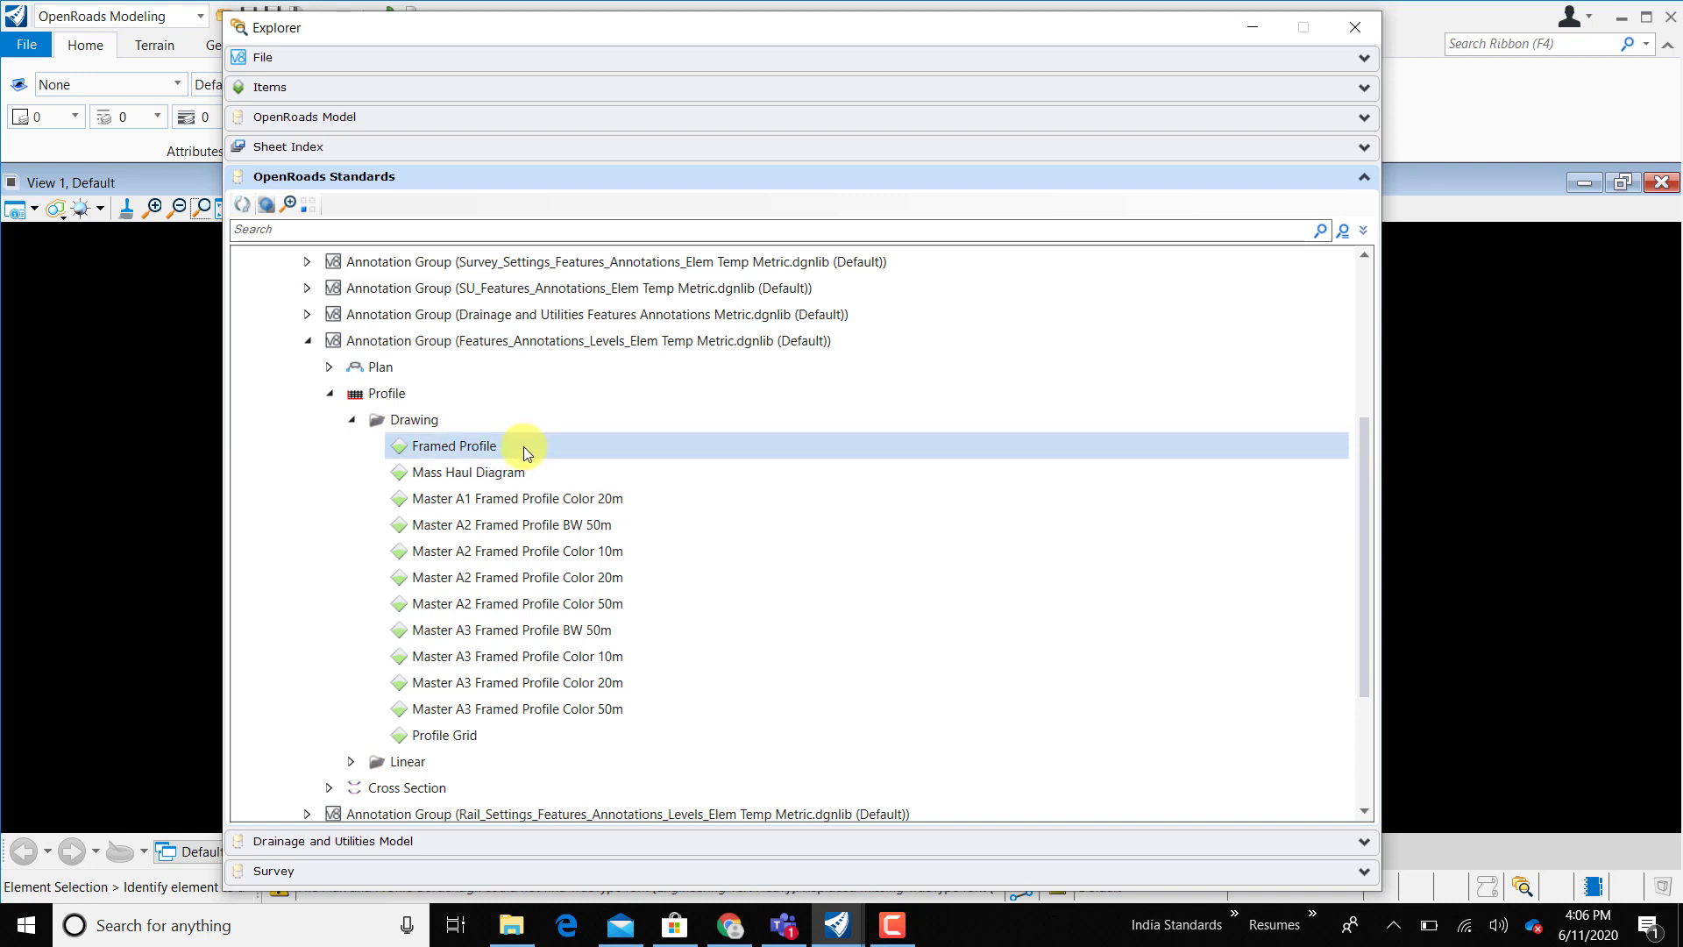
click(351, 421)
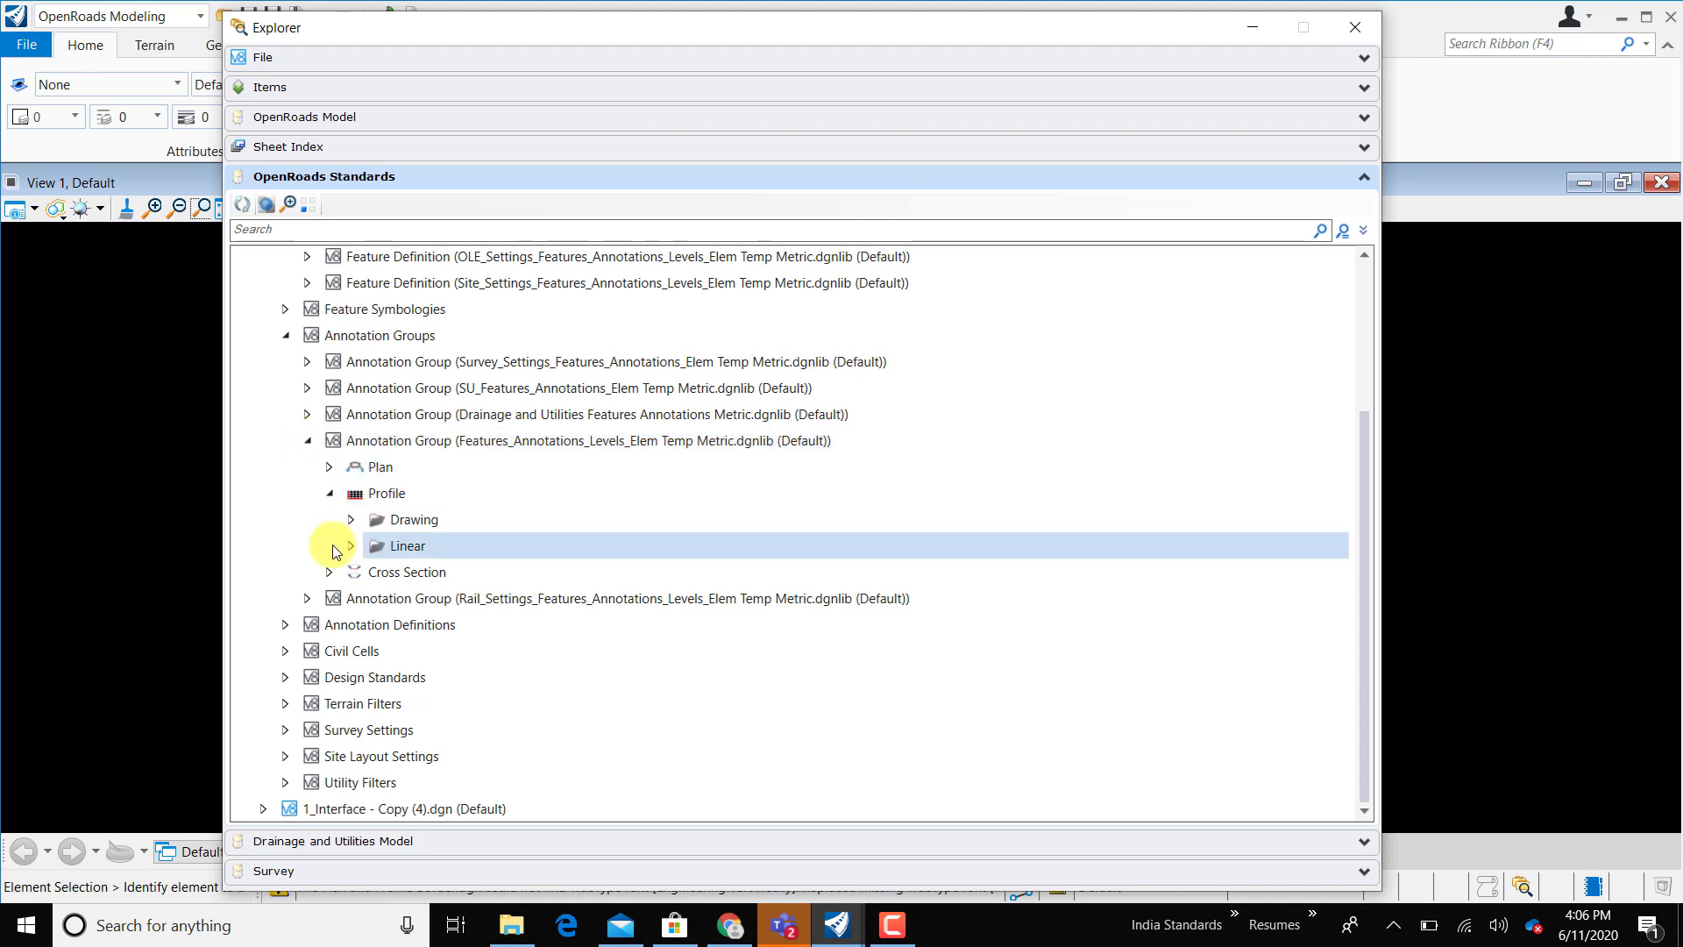
Collapse Feature Definitions and Annotation Groups, then close the Explorer panel.
scroll(394, 495, up, 2)
scroll(368, 482, up, 1)
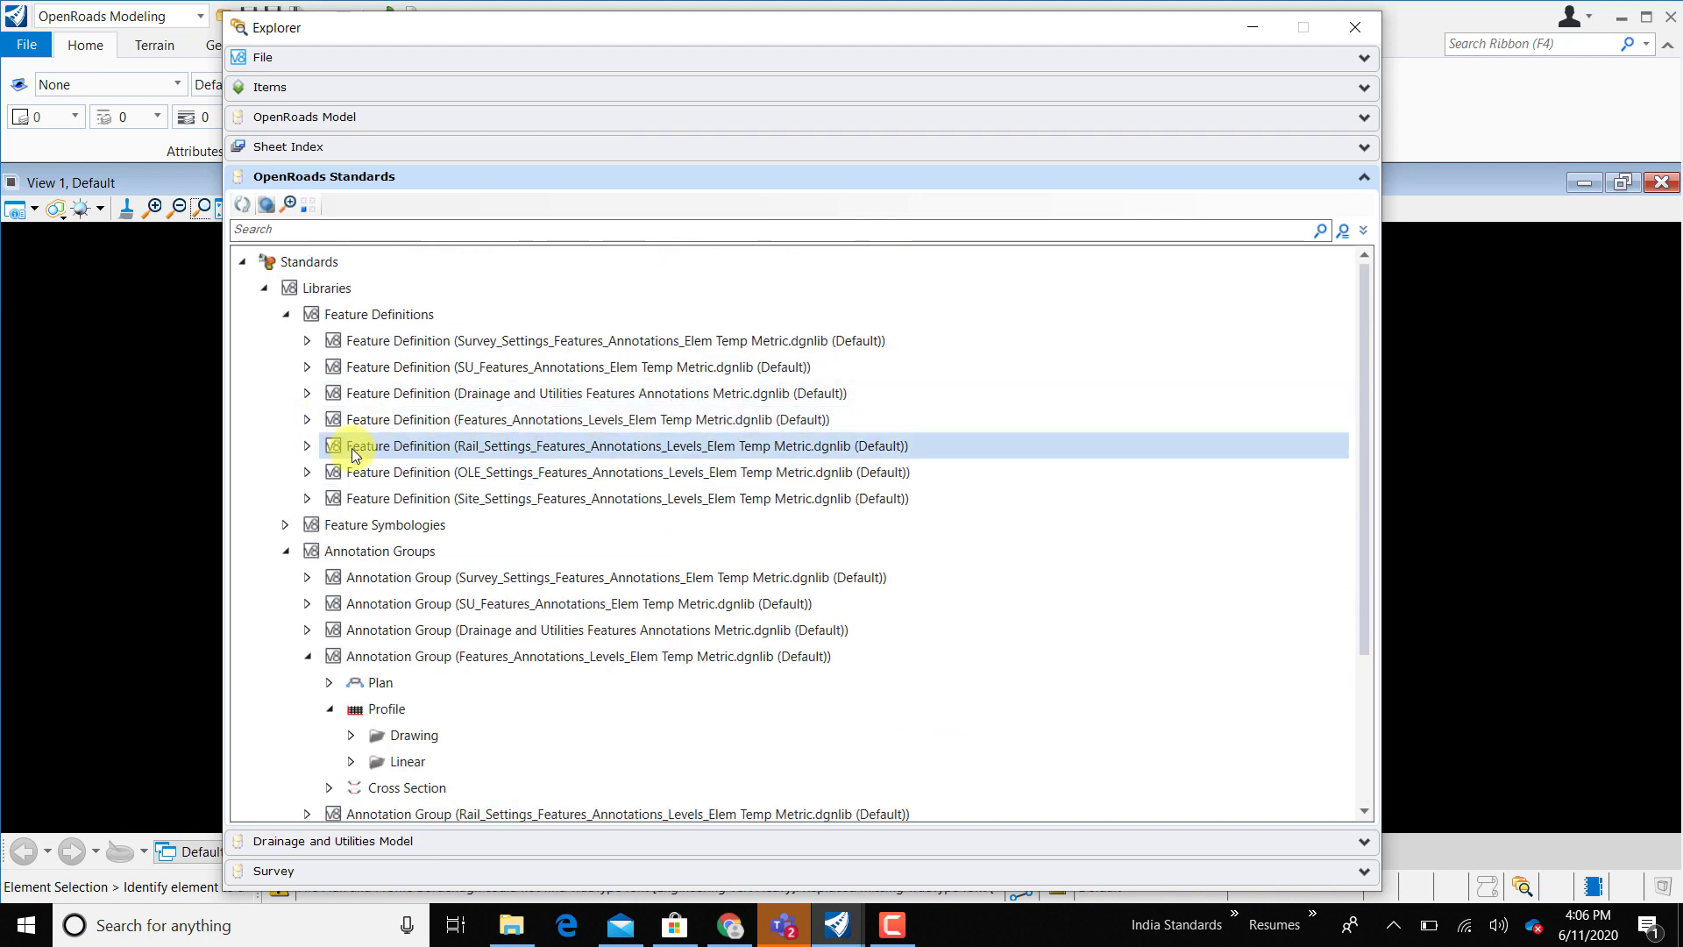
click(285, 314)
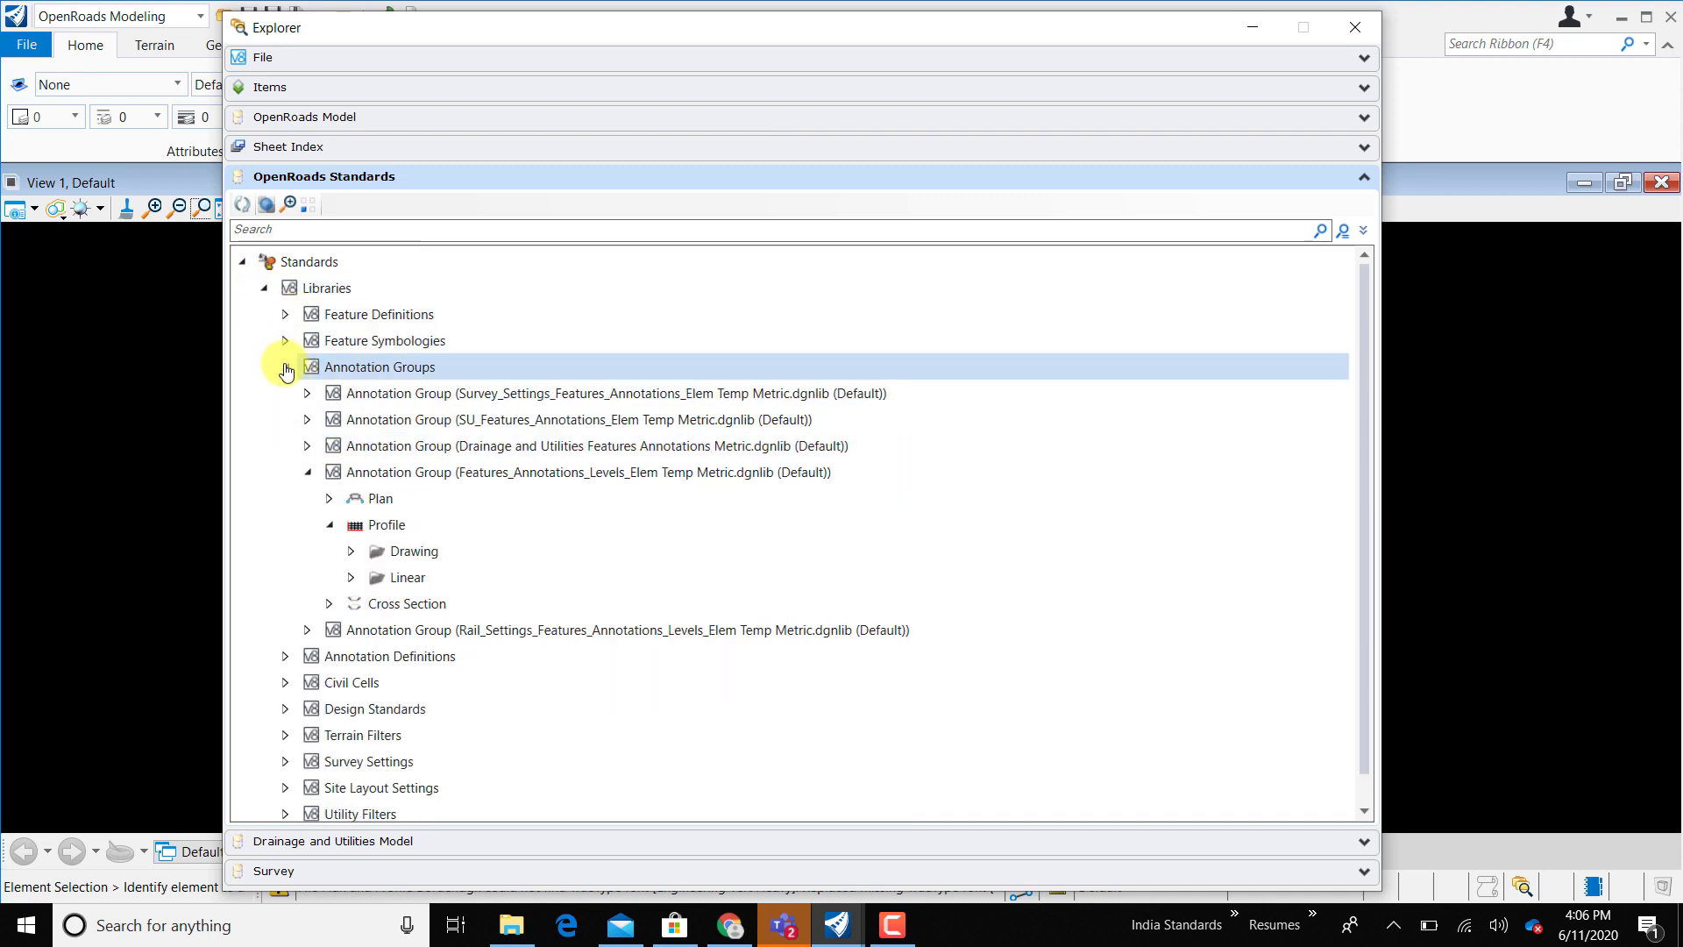
click(285, 366)
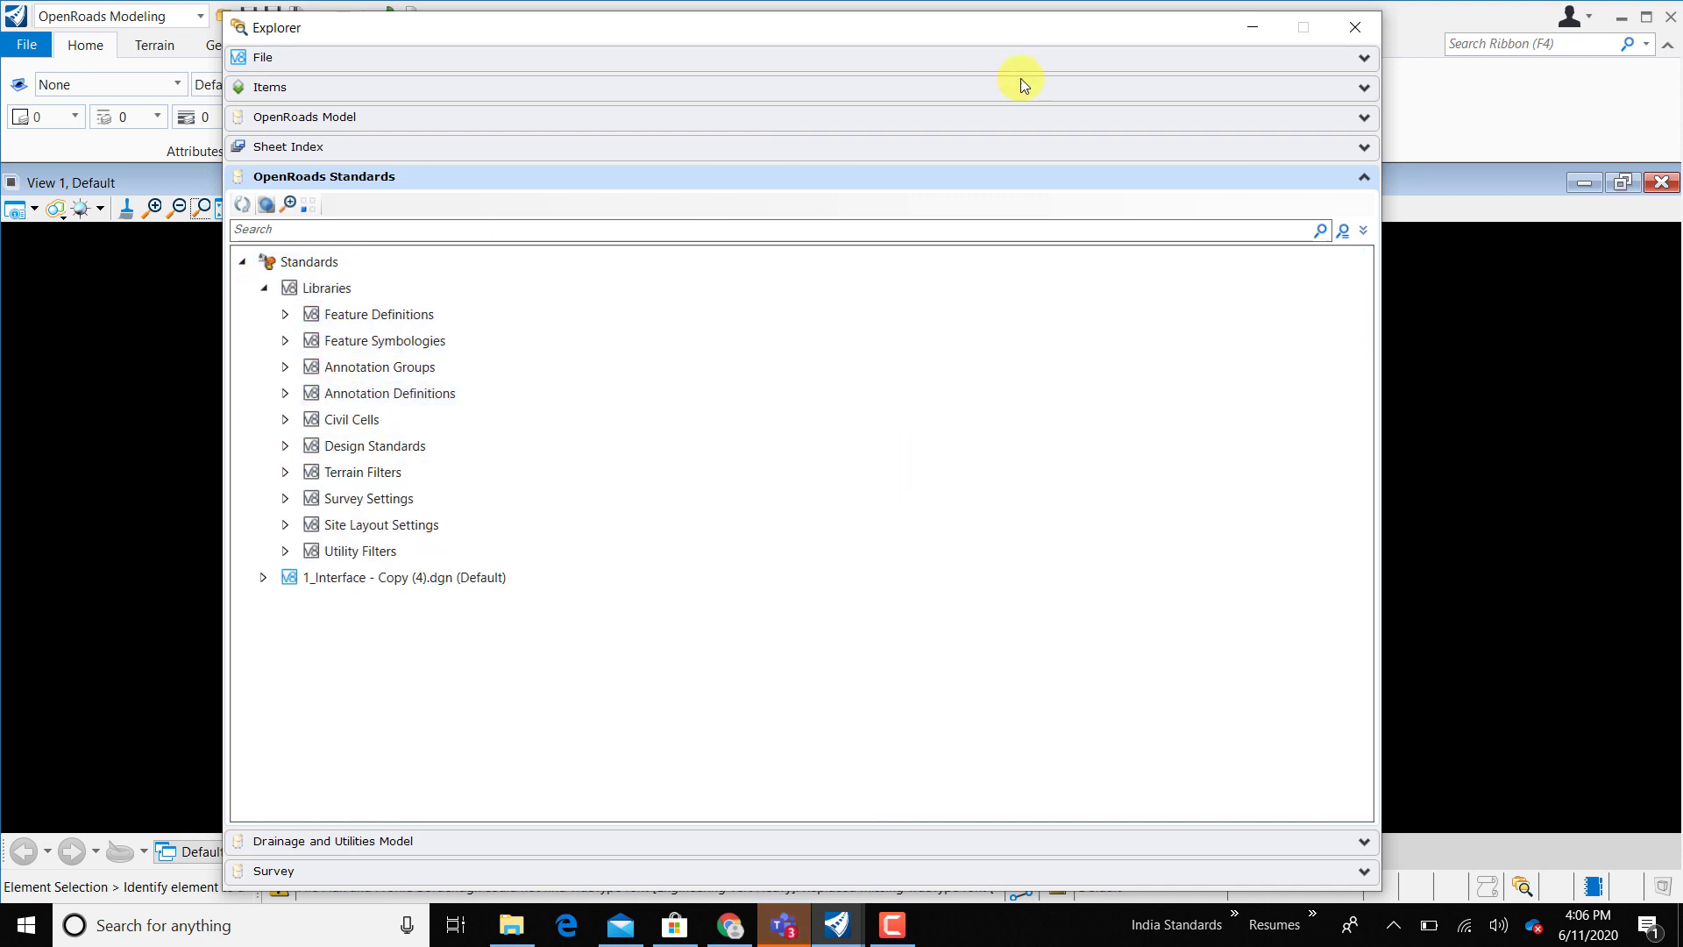
click(1355, 29)
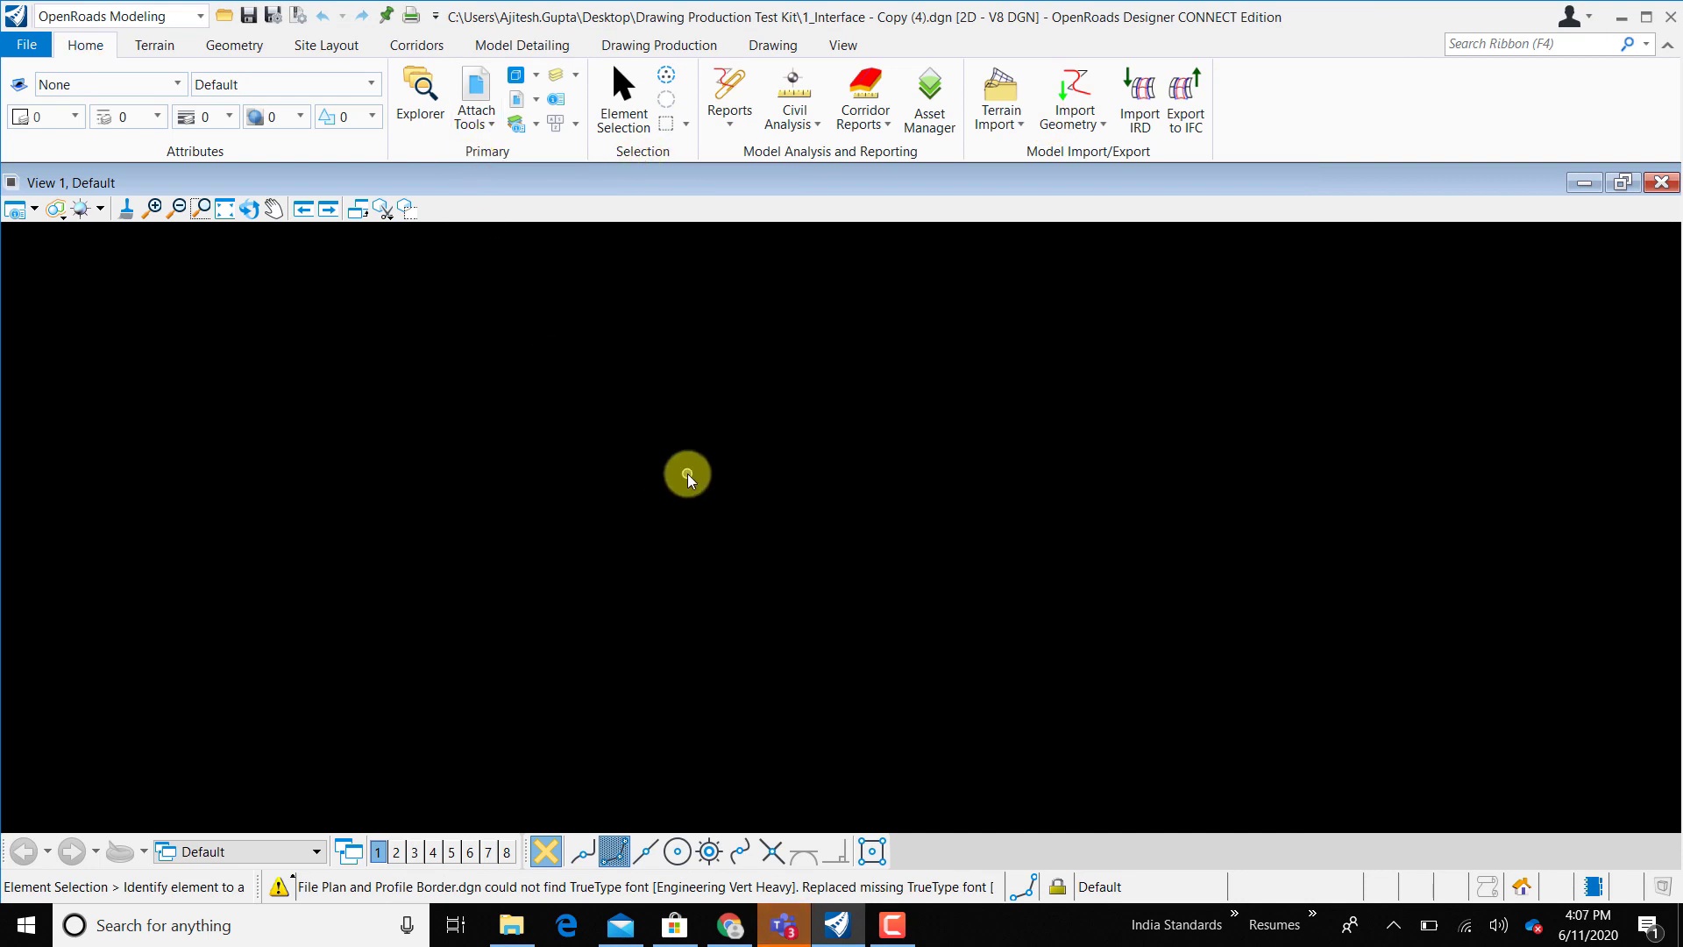
Launch Create Template and open India Standards Template Library\INDIA.itl.
click(417, 45)
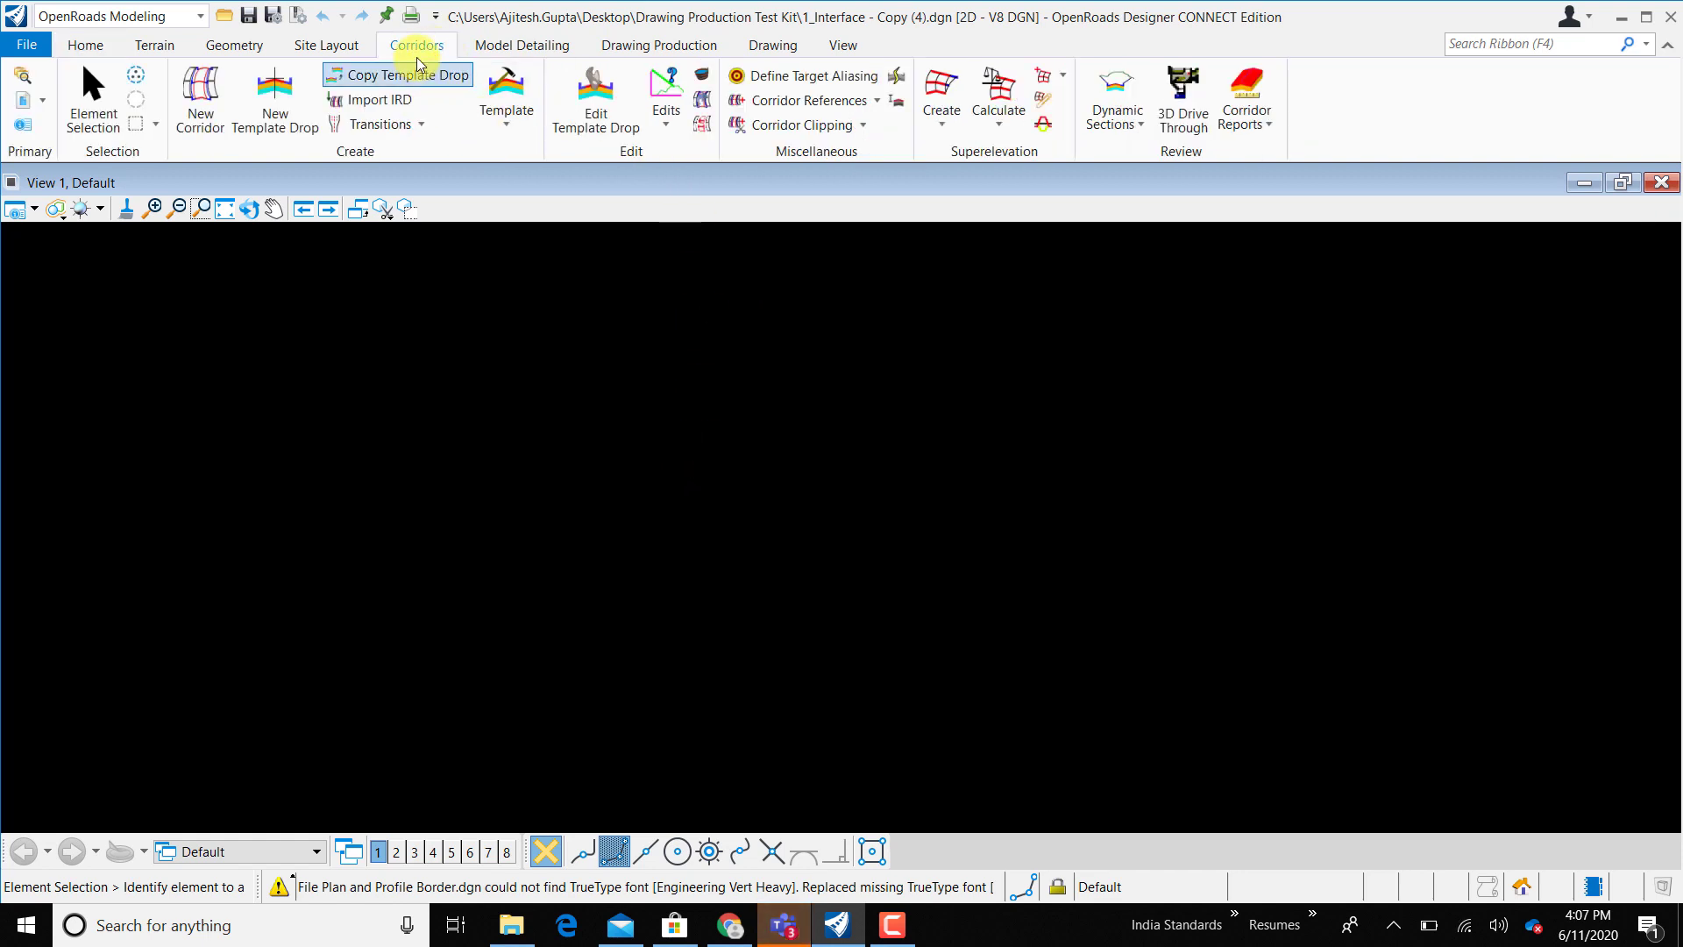
click(506, 110)
click(550, 153)
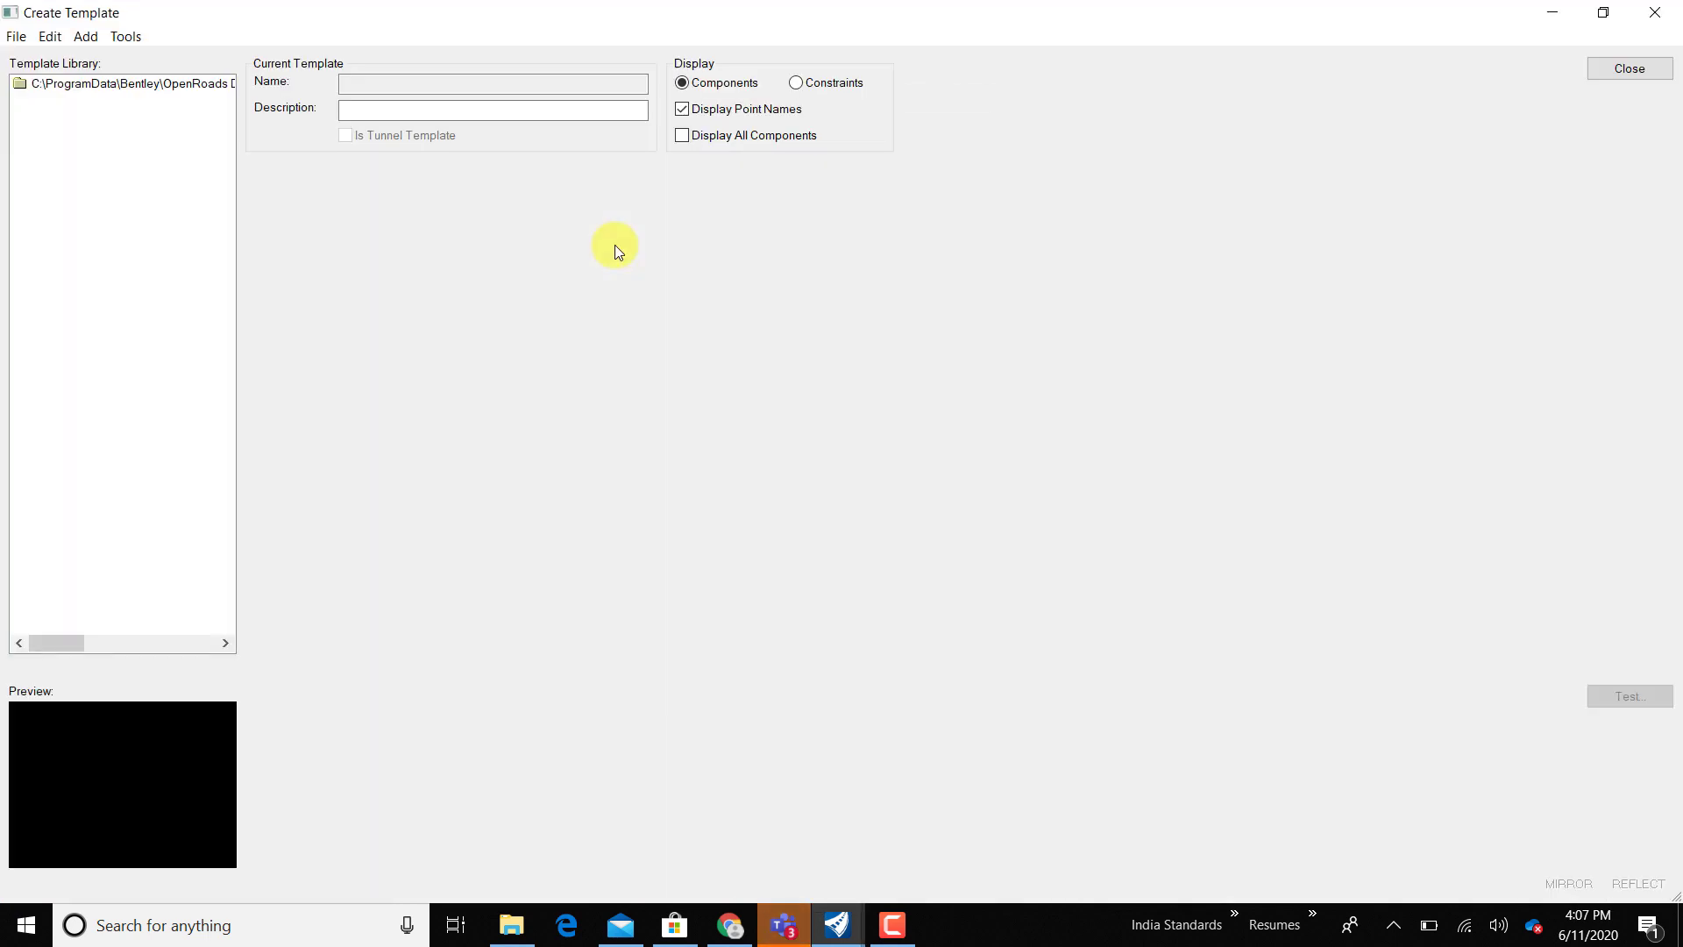
click(117, 88)
click(15, 36)
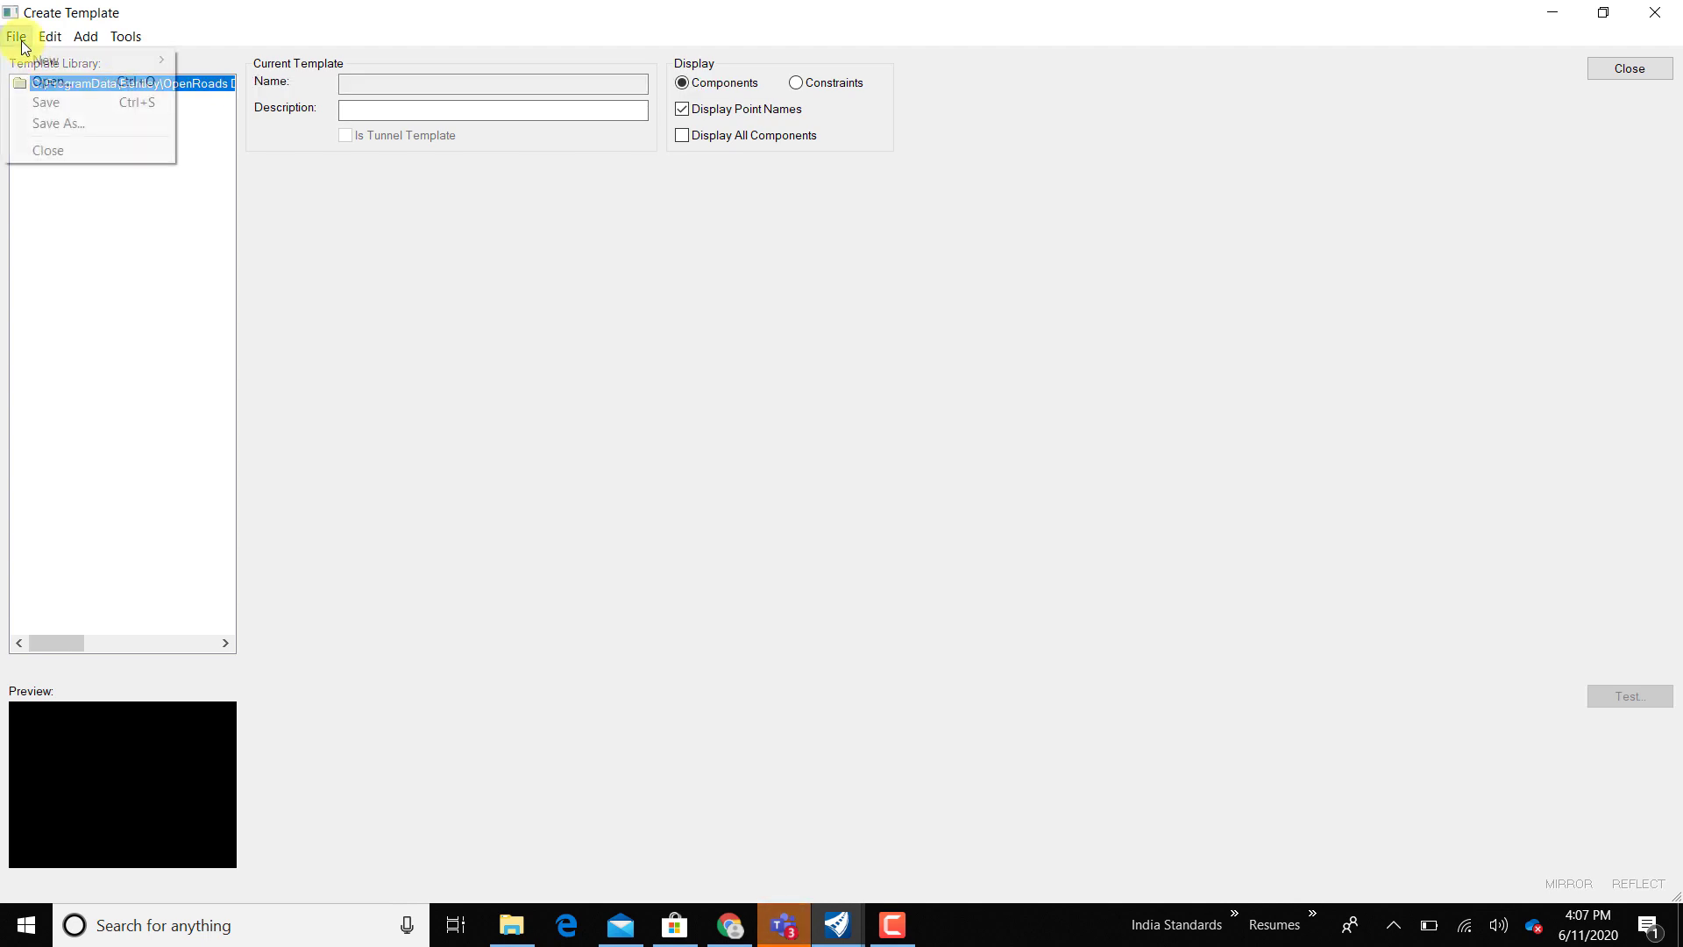
click(42, 82)
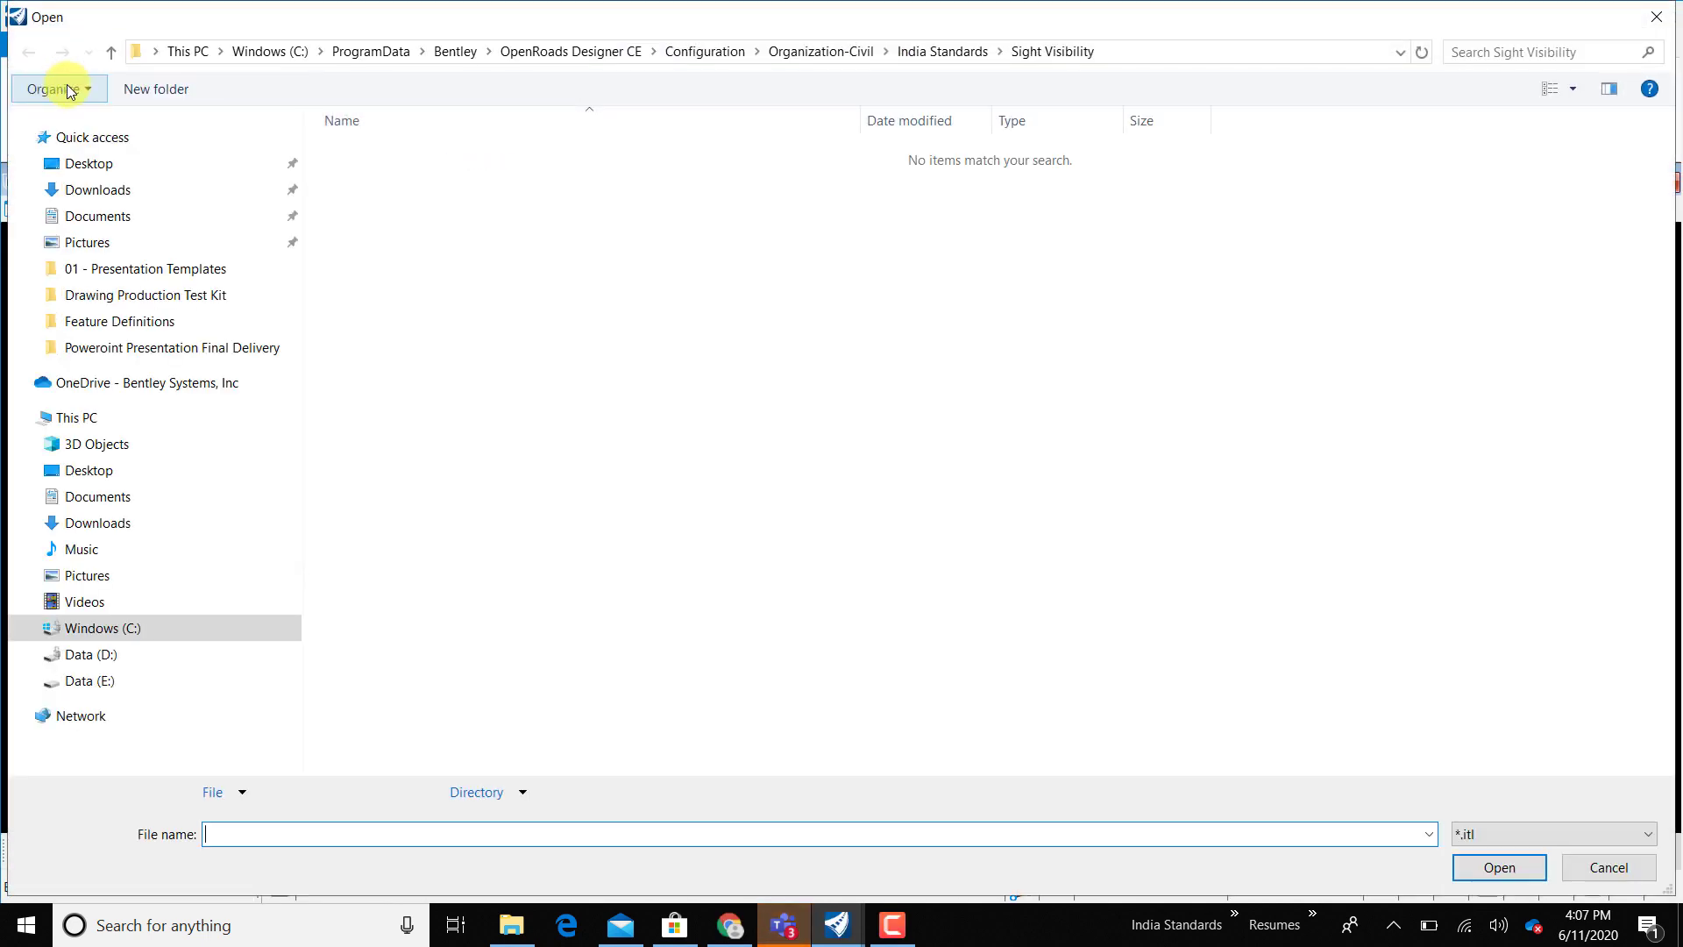
click(936, 55)
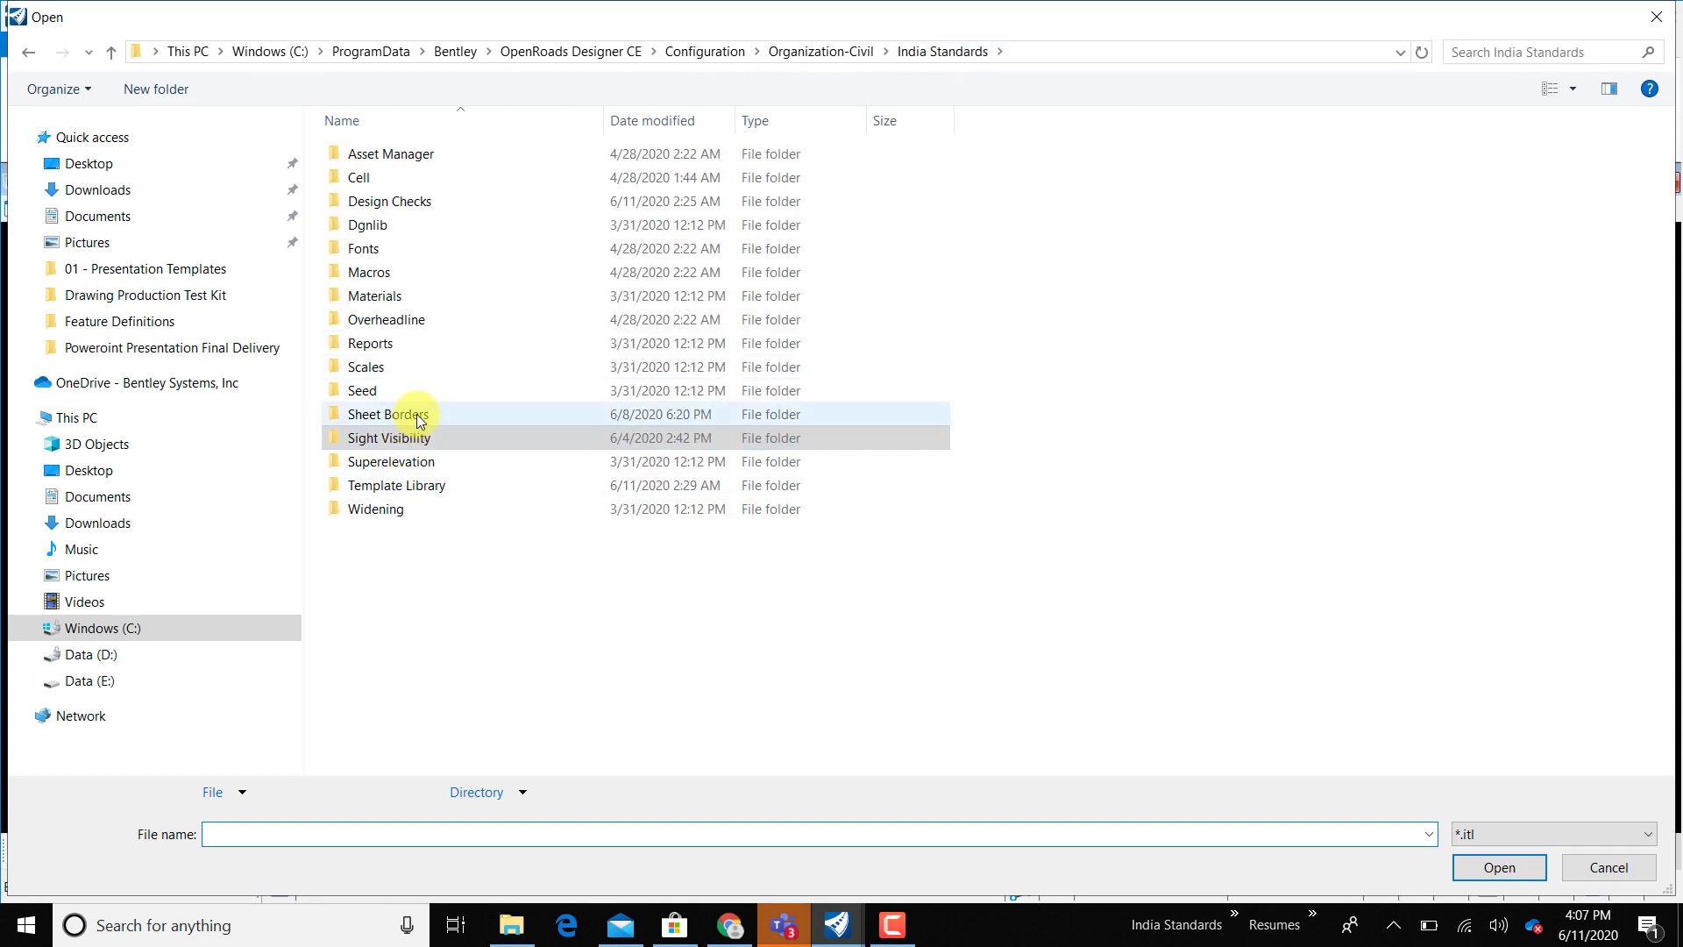
double_click(424, 491)
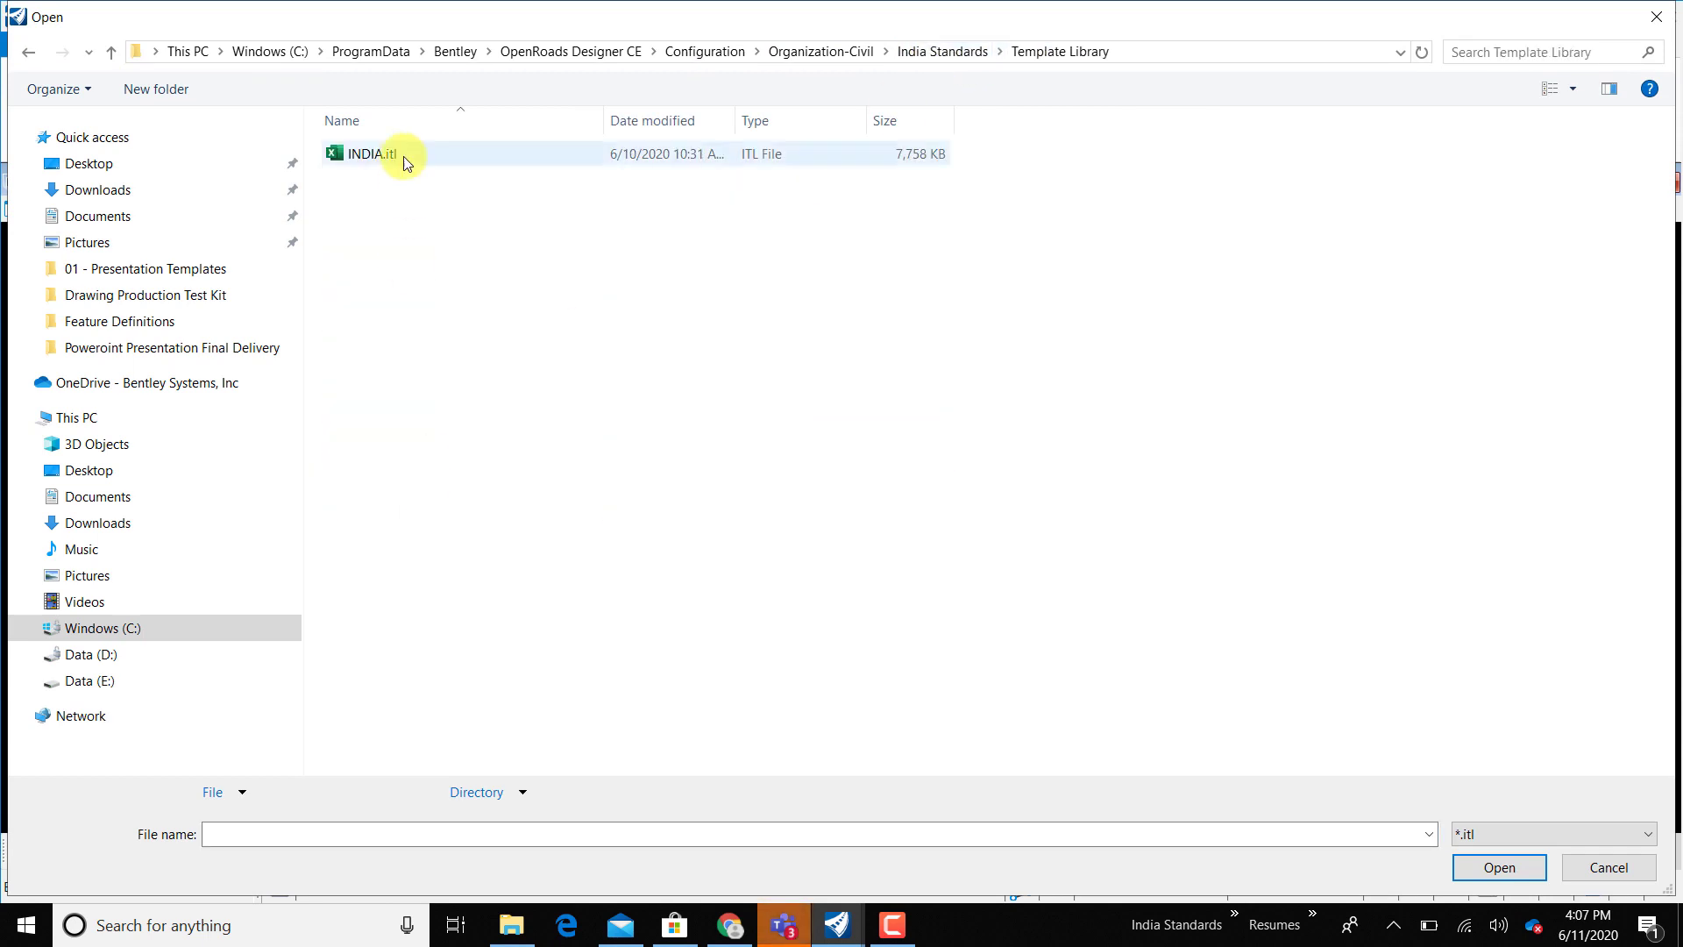
click(403, 156)
Load IND_Templates > 01_Undivided > IND_FP_2Lane + Closed Drain + Guard Rail as current template.
click(1504, 866)
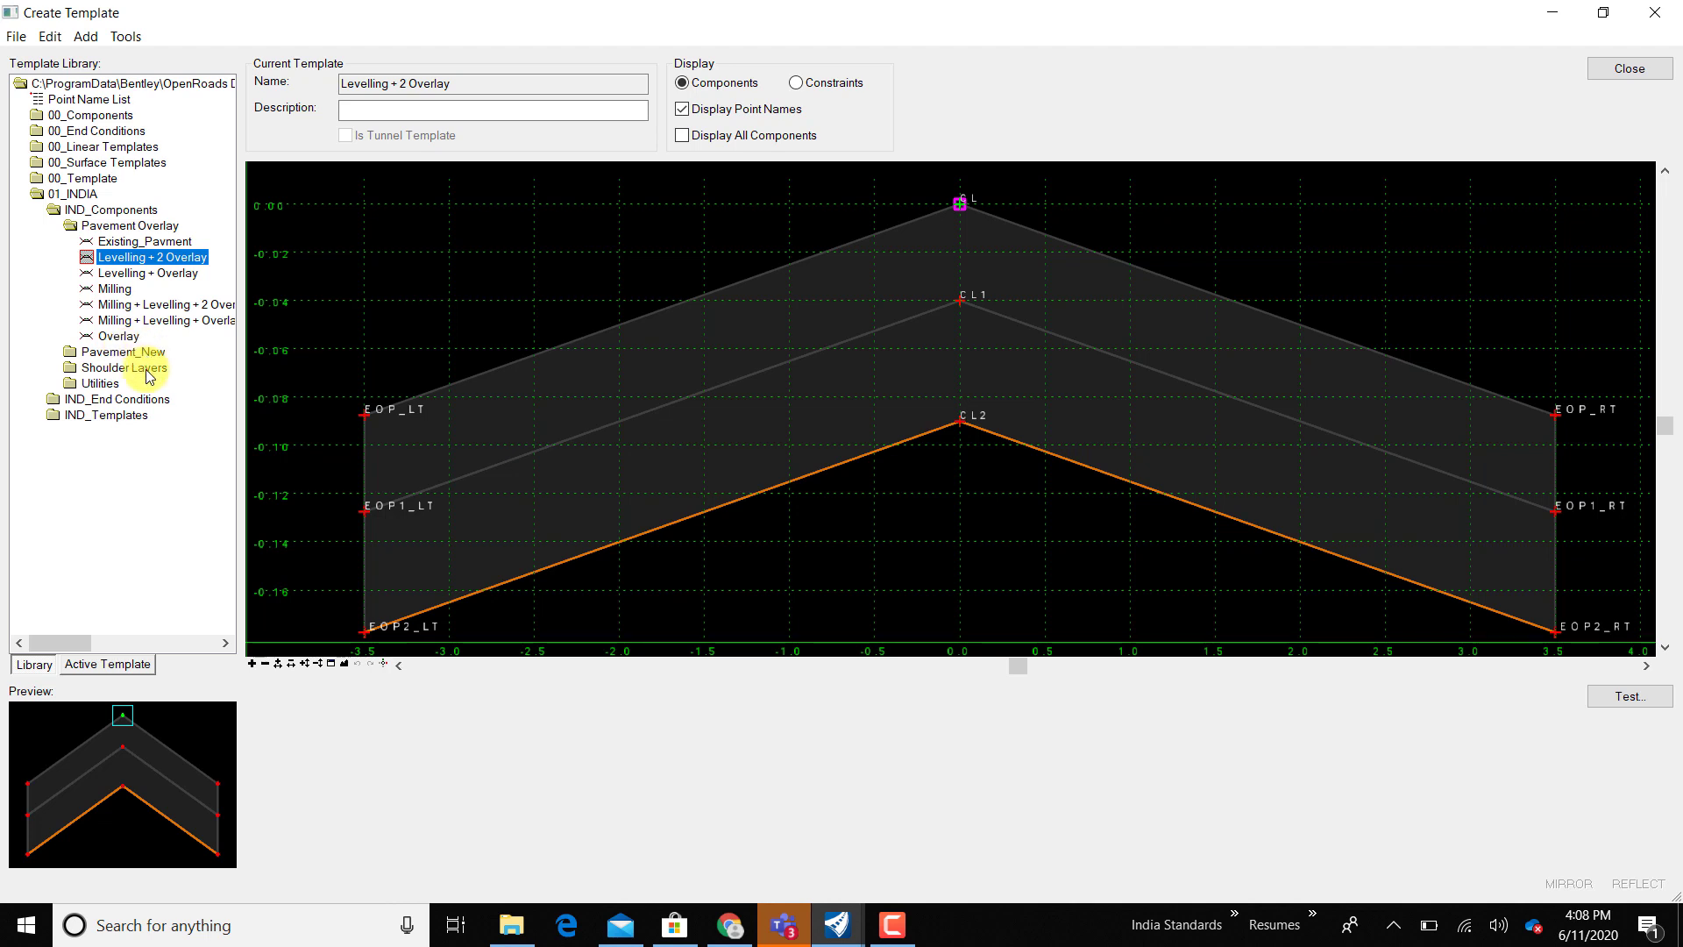
double_click(110, 417)
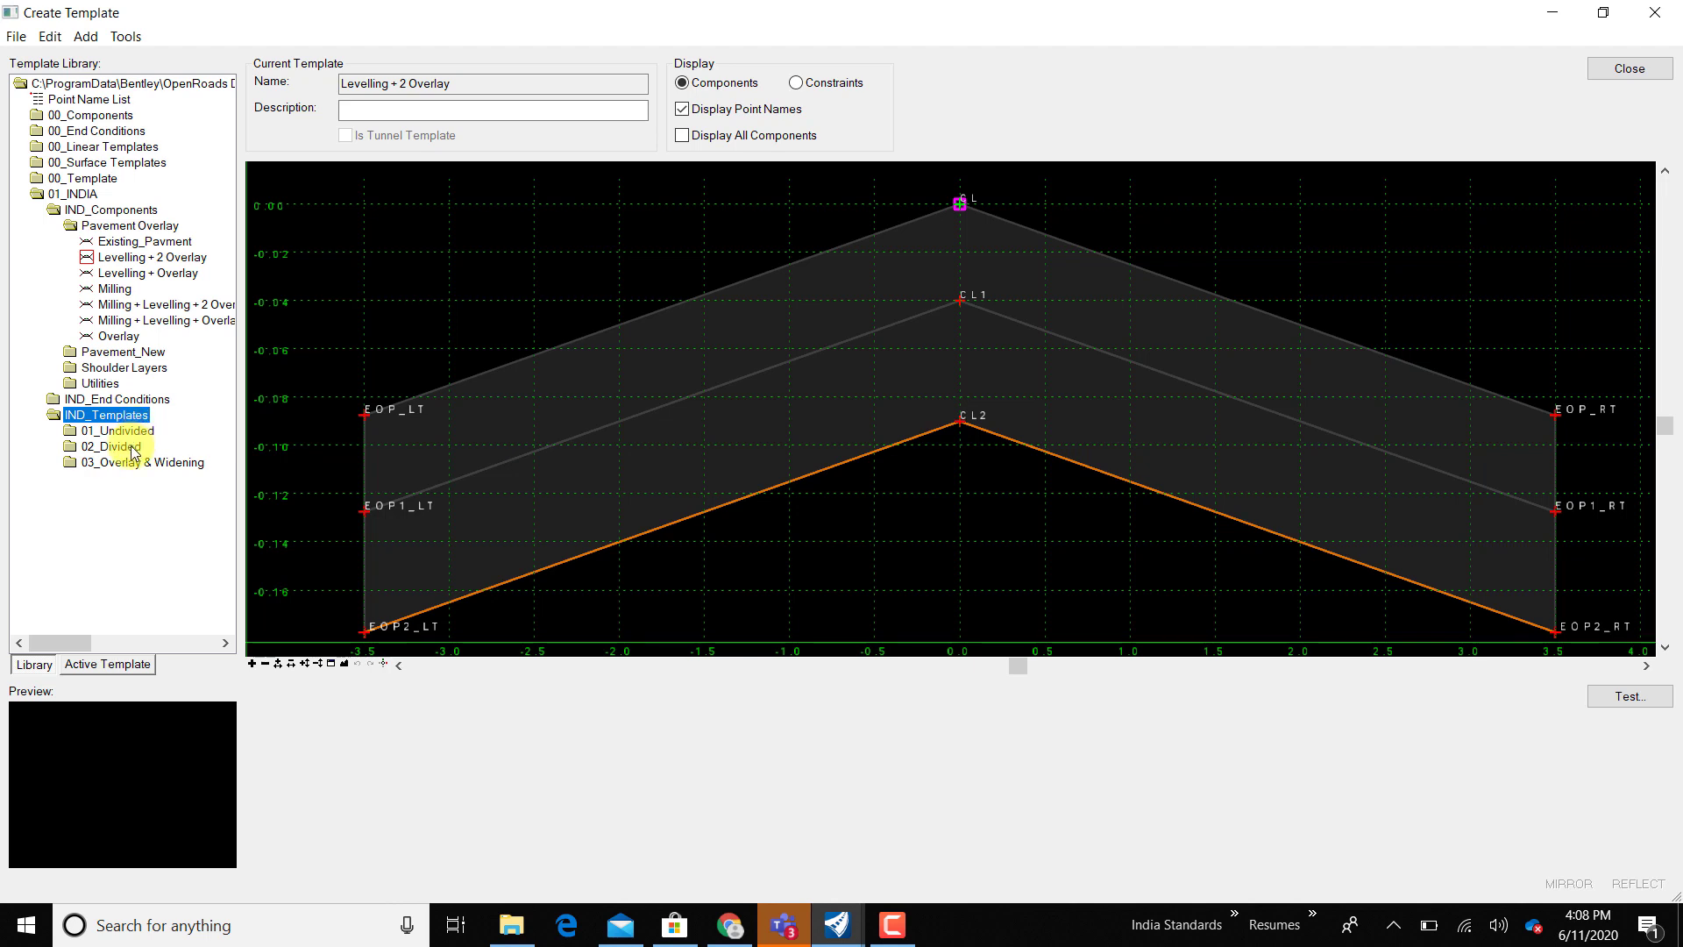
double_click(117, 431)
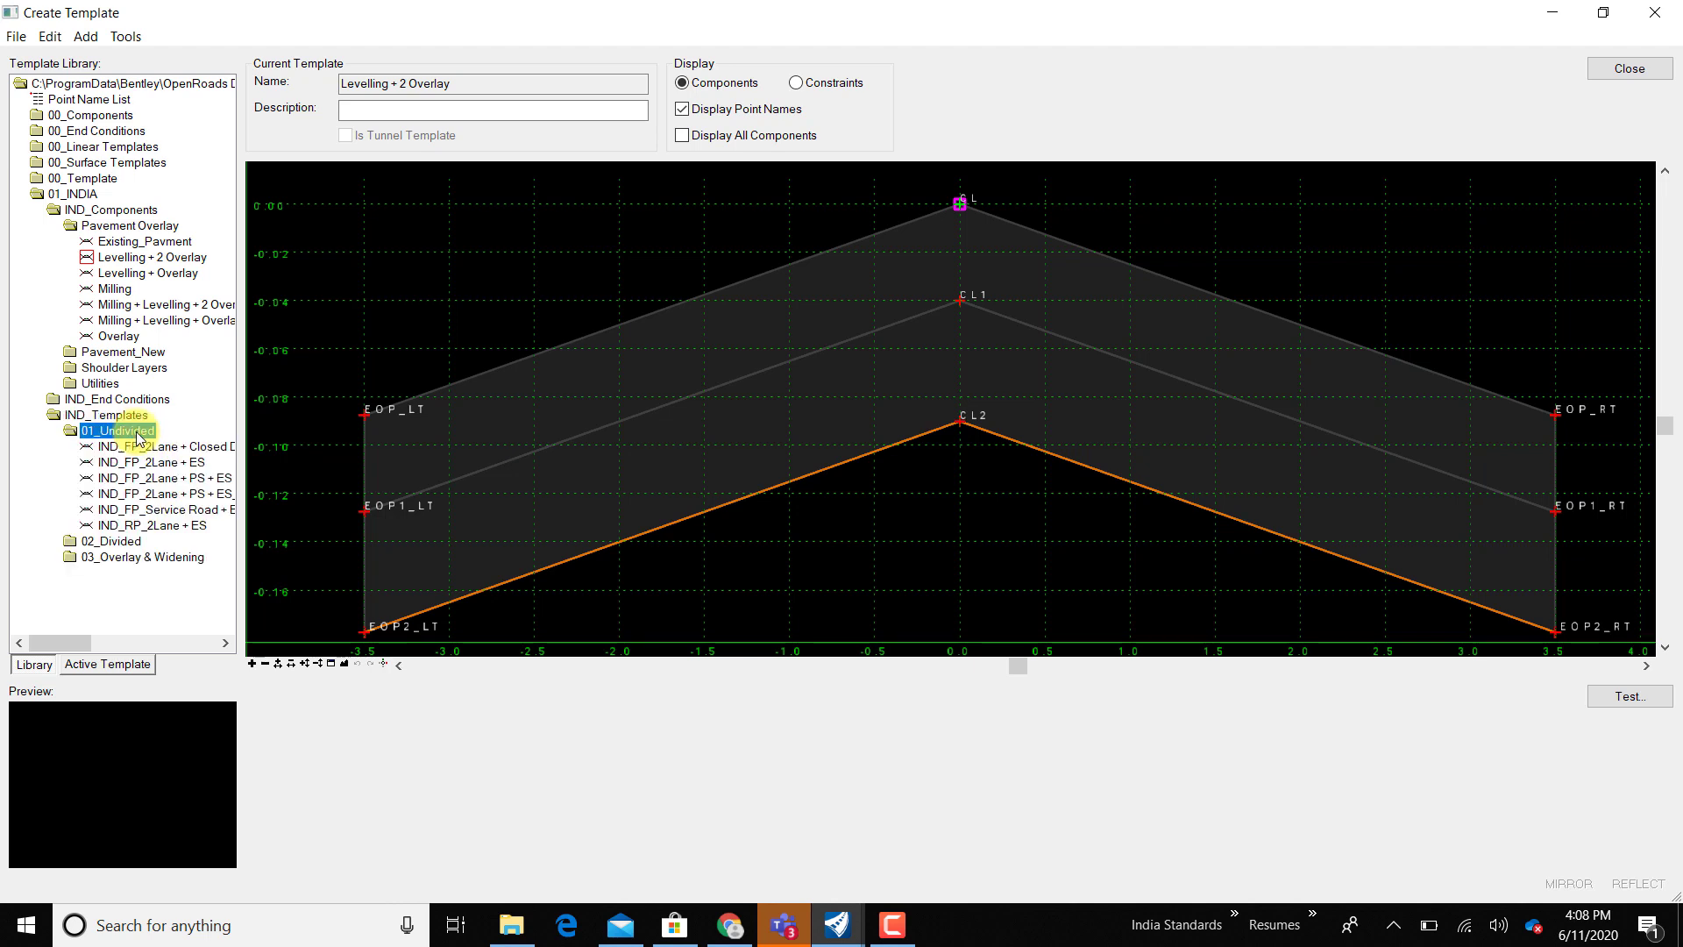
click(177, 448)
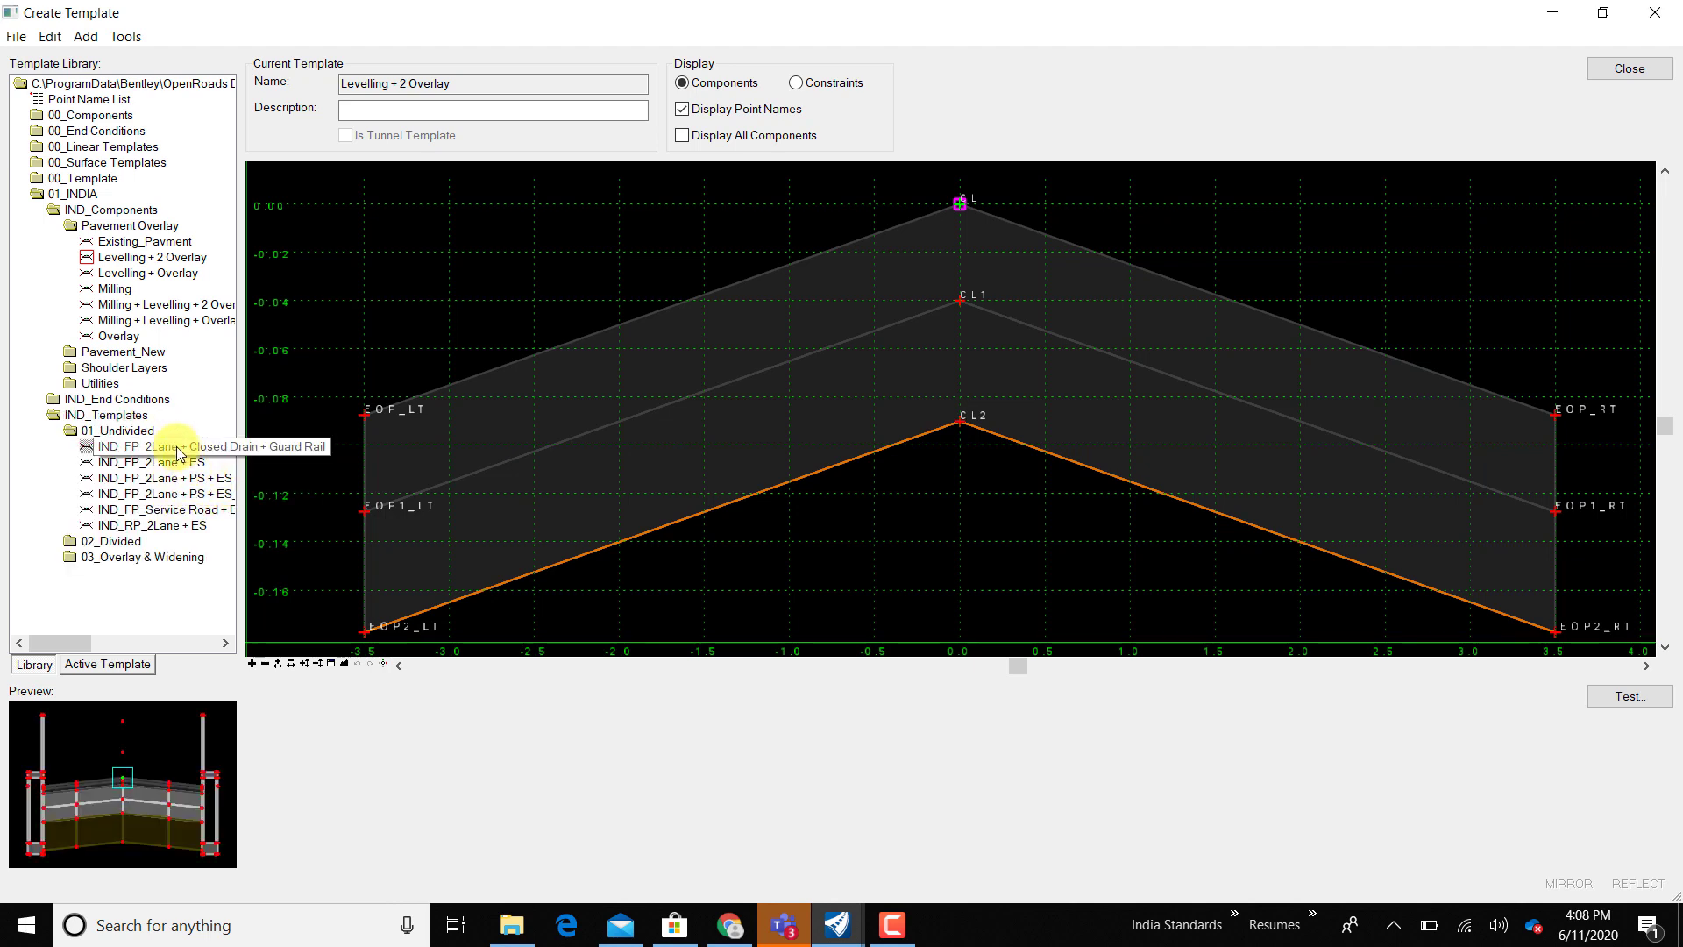
double_click(175, 445)
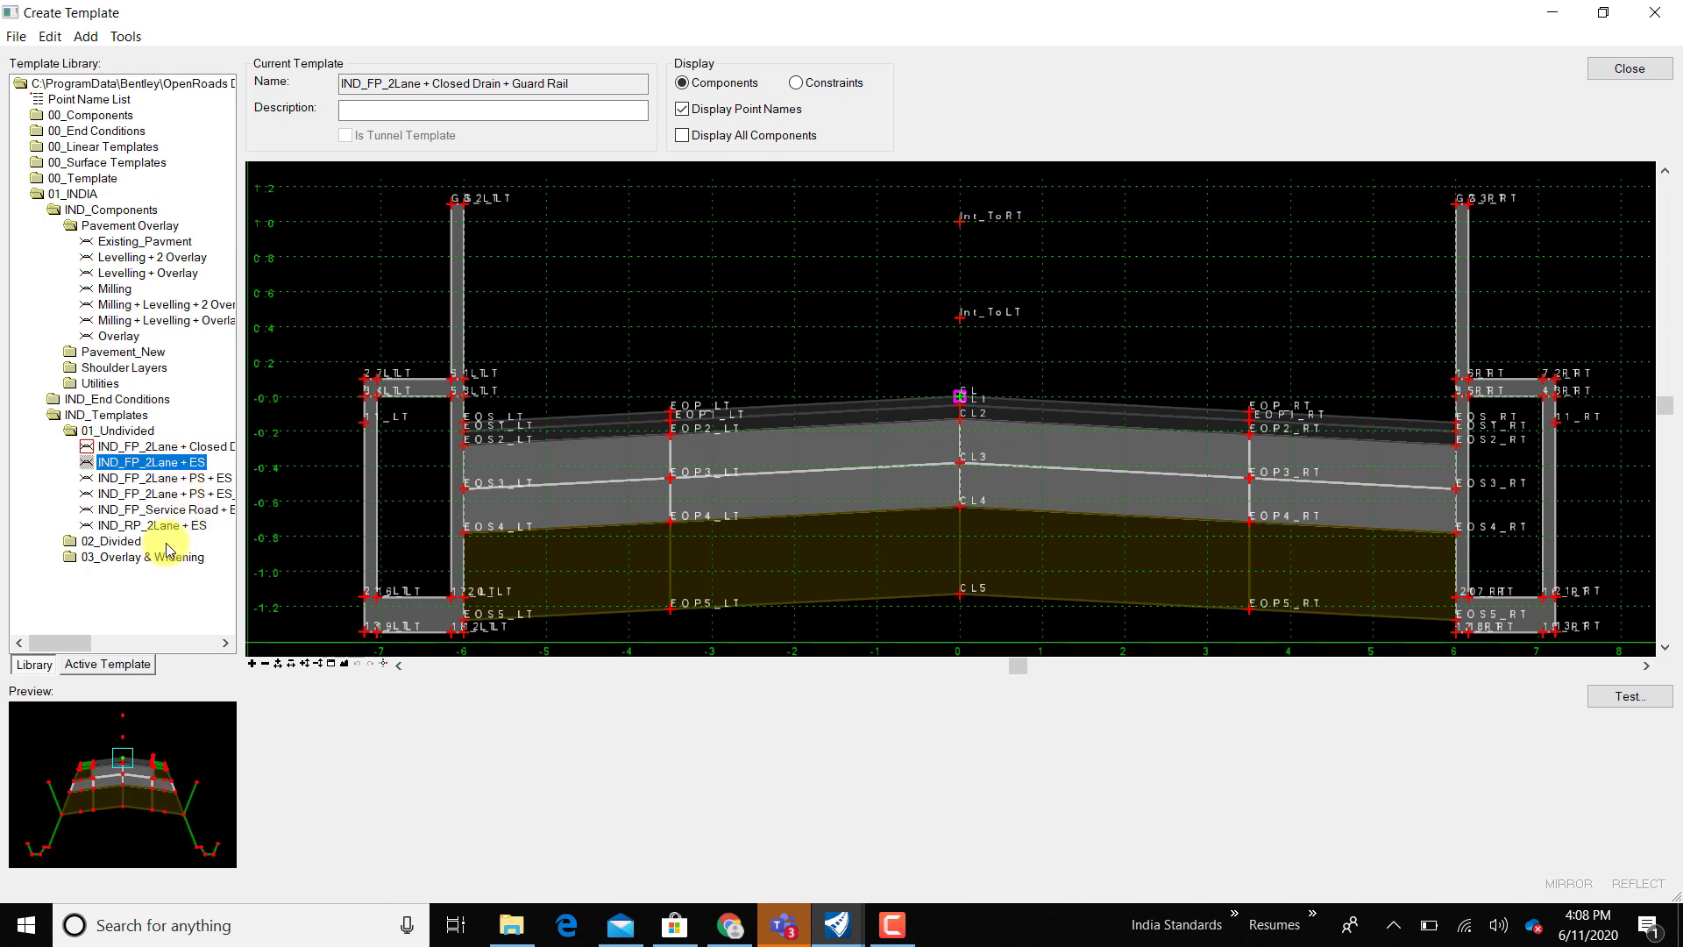
Browse the 02_Divided and 03_Overlay & Widening templates, then collapse all three India folders.
double_click(123, 542)
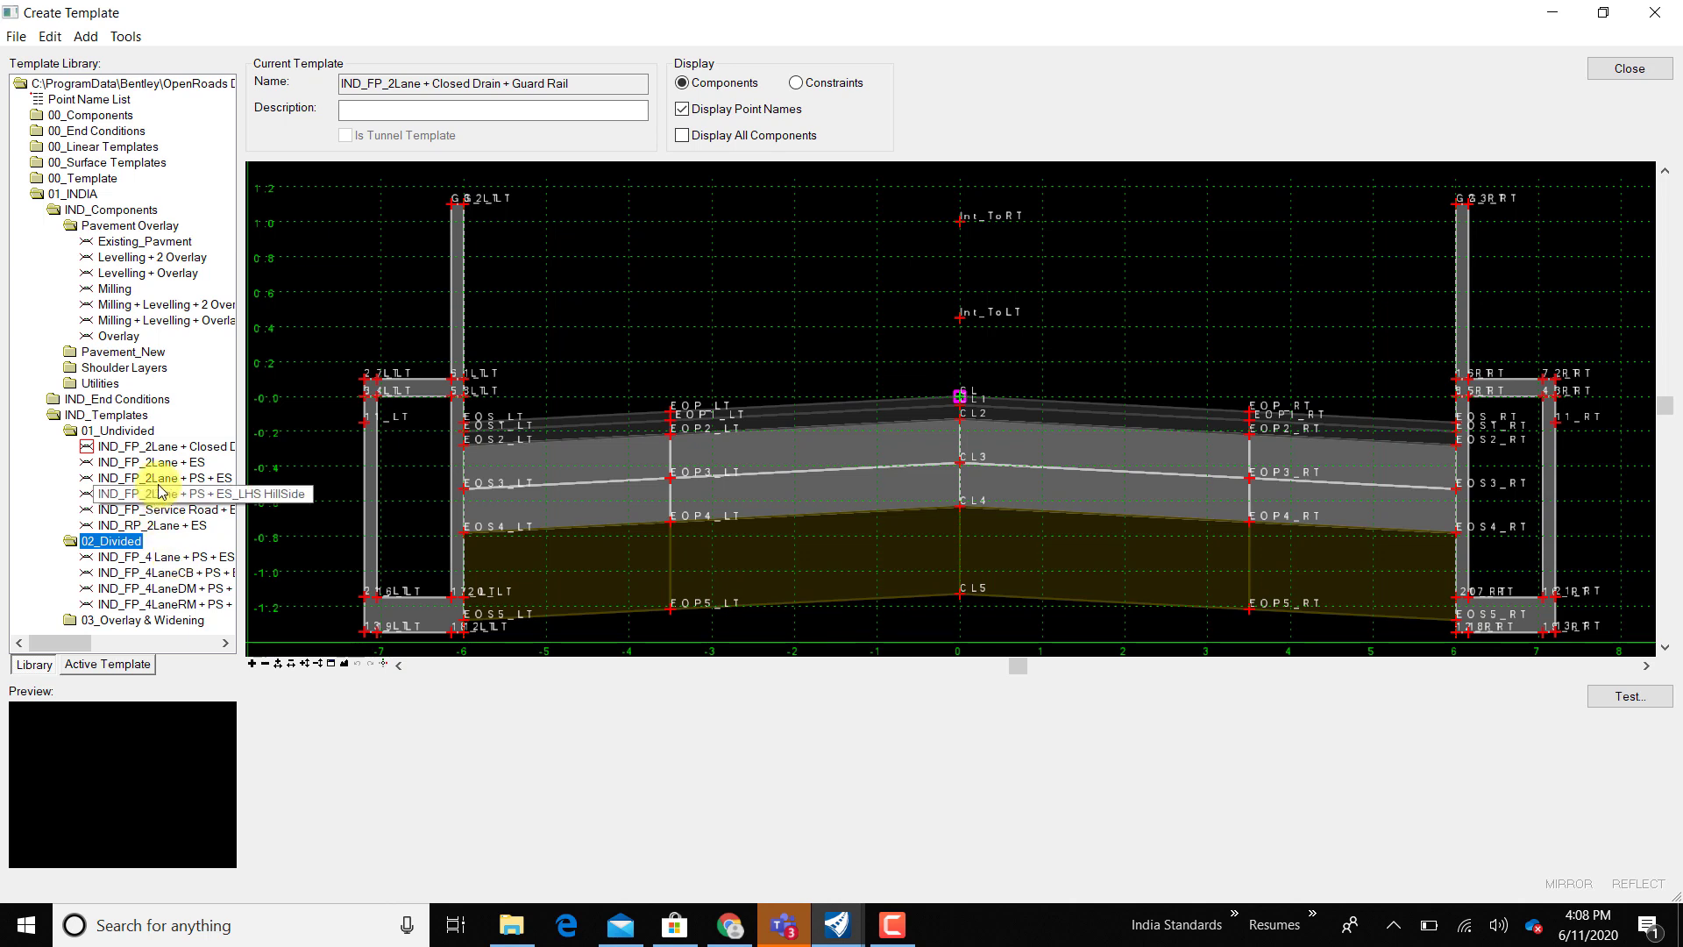
scroll(166, 542, right, 1)
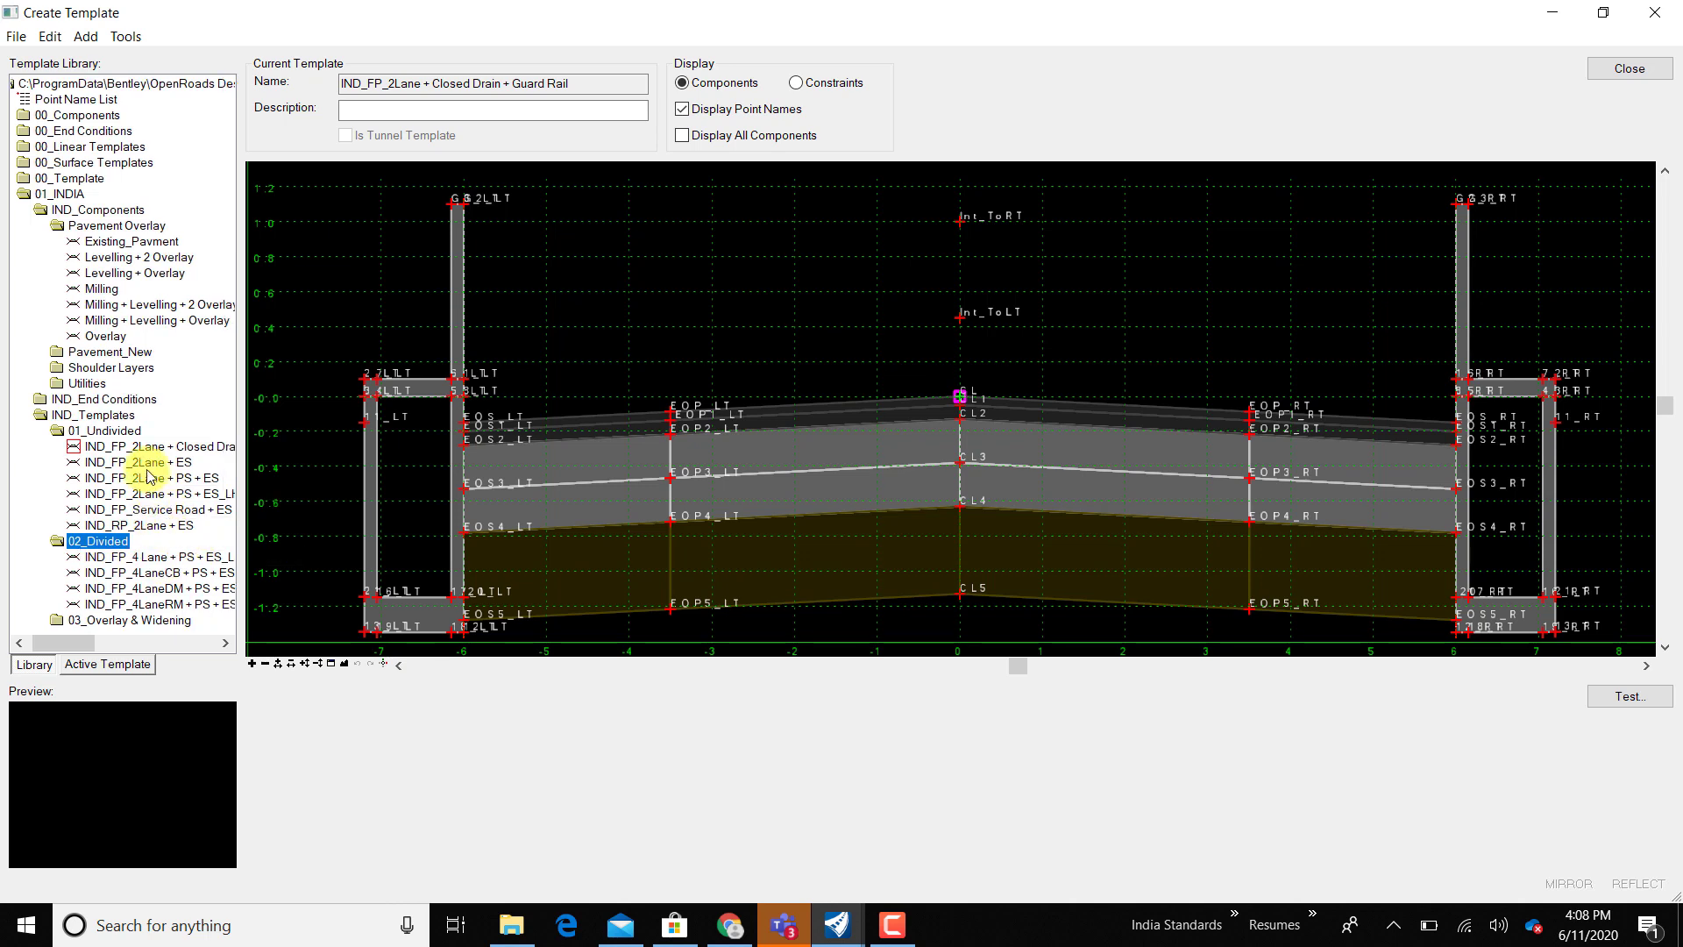
double_click(130, 620)
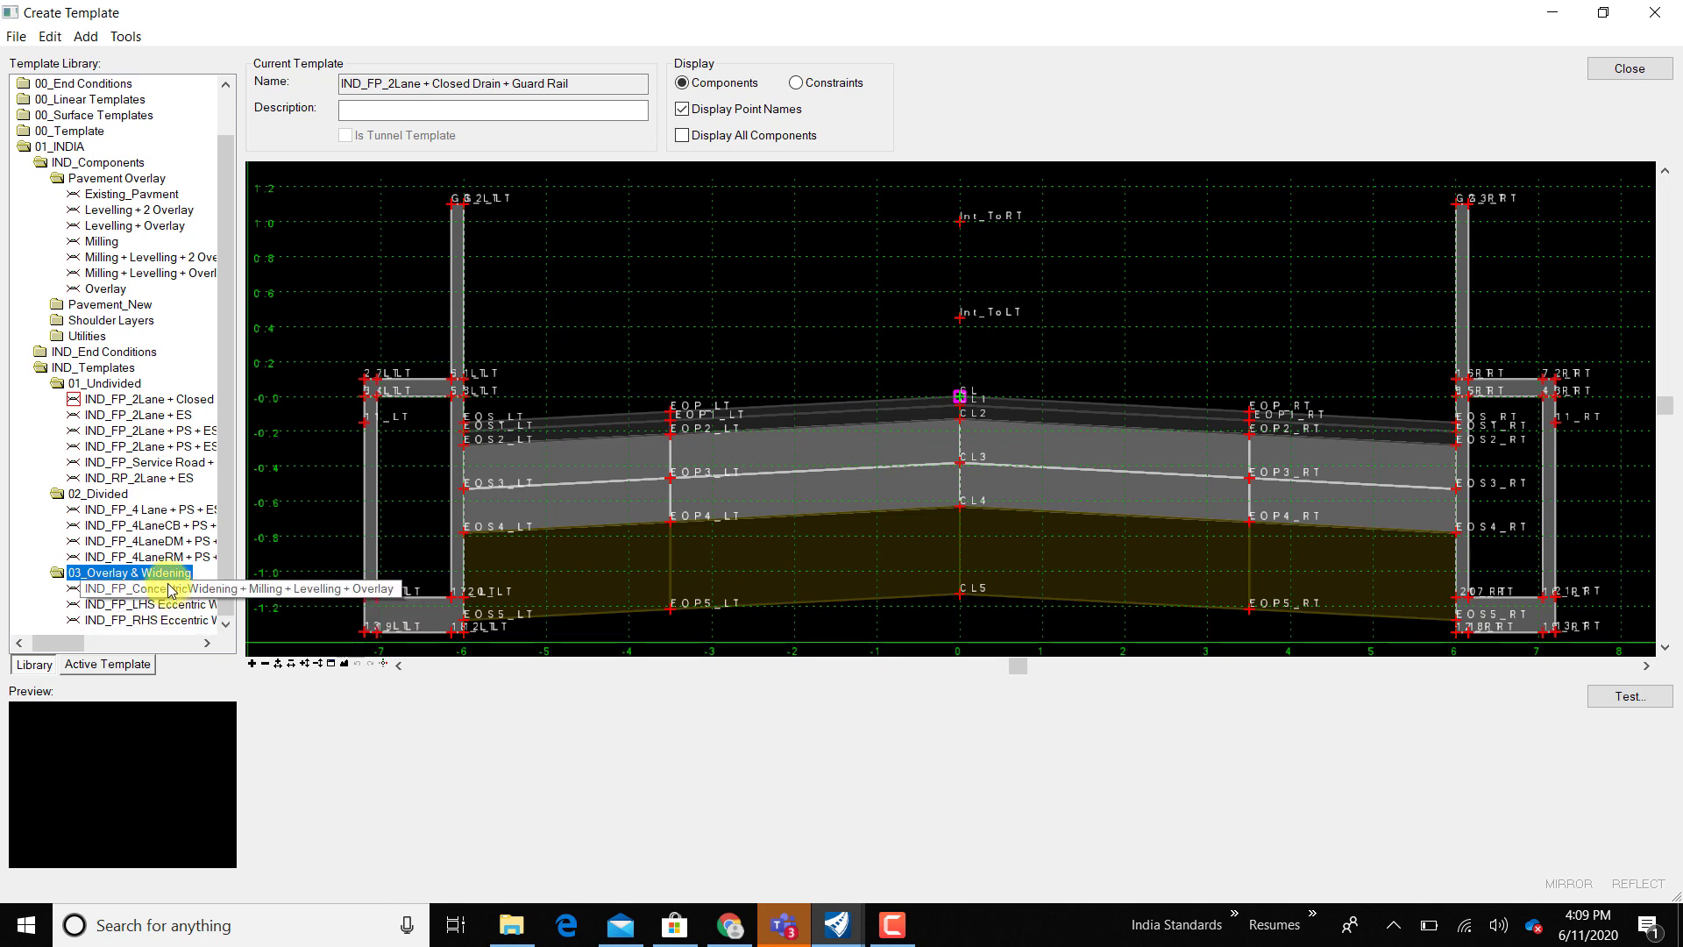
double_click(87, 383)
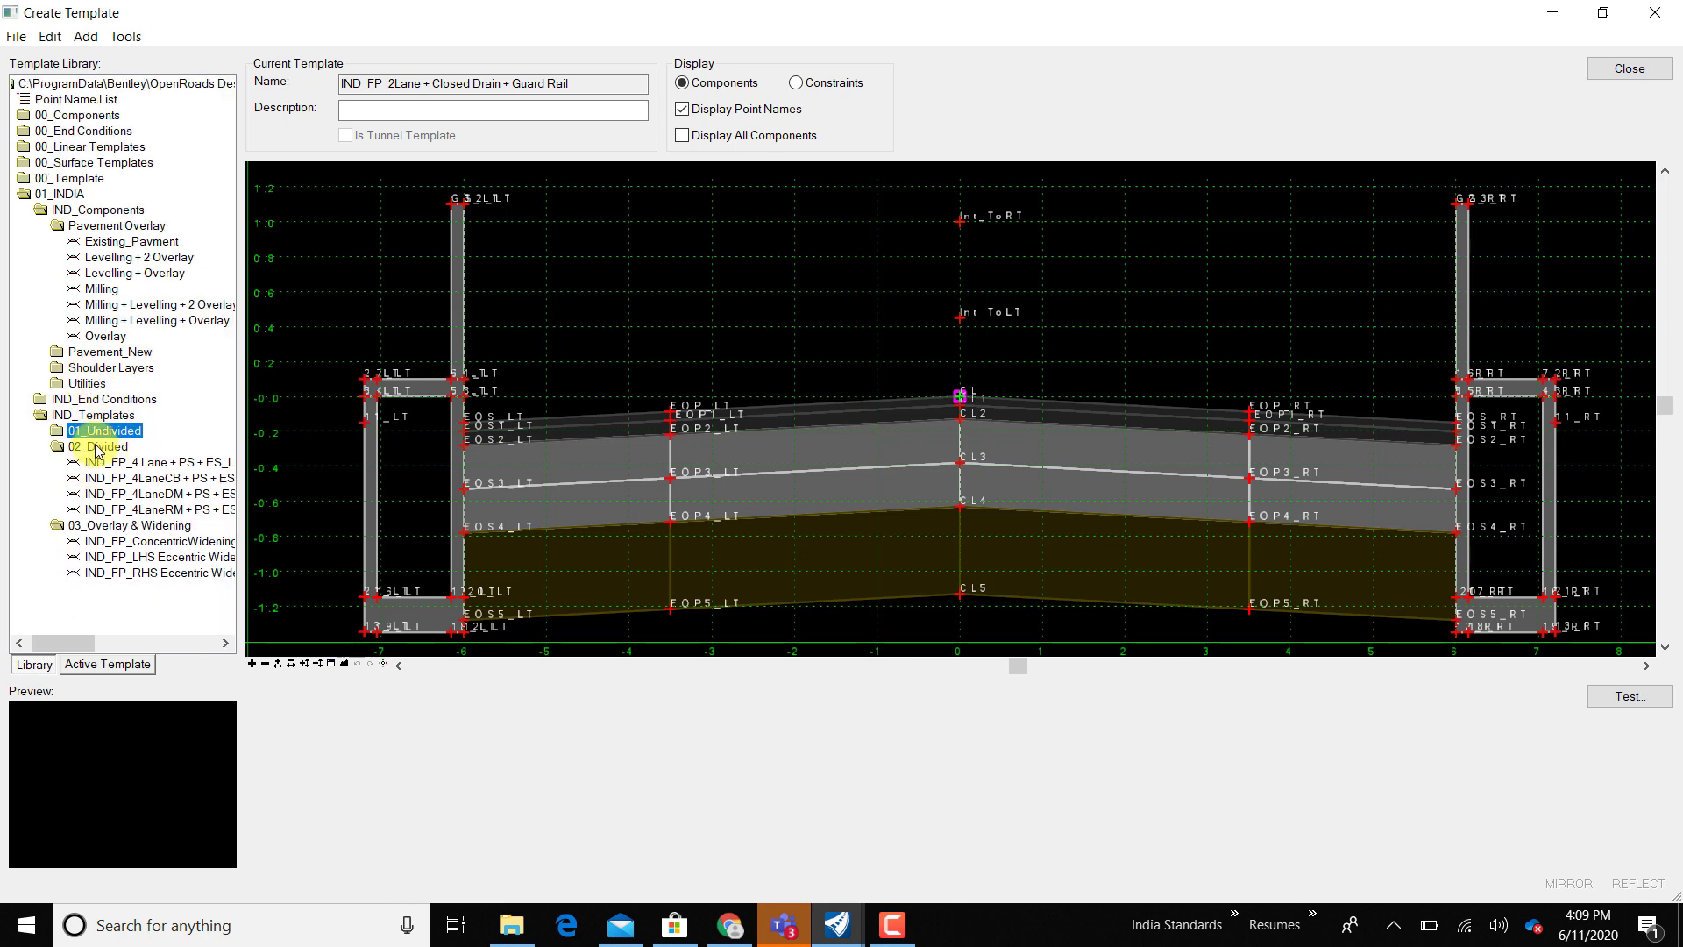
double_click(112, 526)
click(105, 449)
double_click(105, 449)
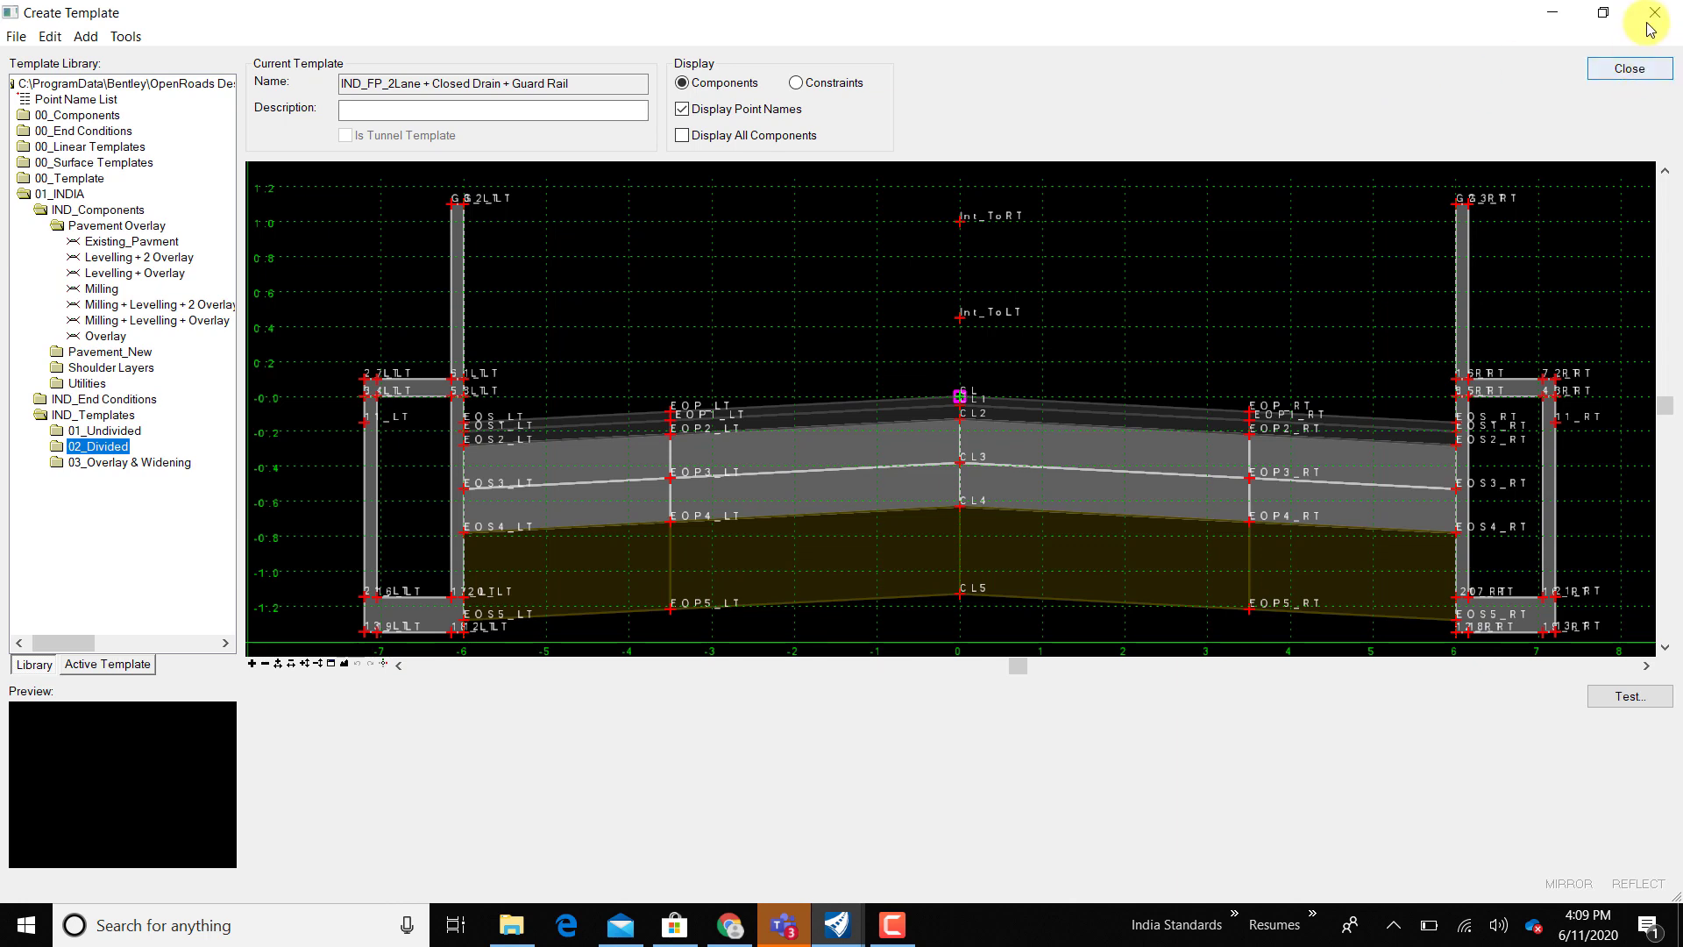
Close Create Template and load Indian SSD OSD ISD Sight Visibility Tables.xml into Sight Visibility.
click(1645, 76)
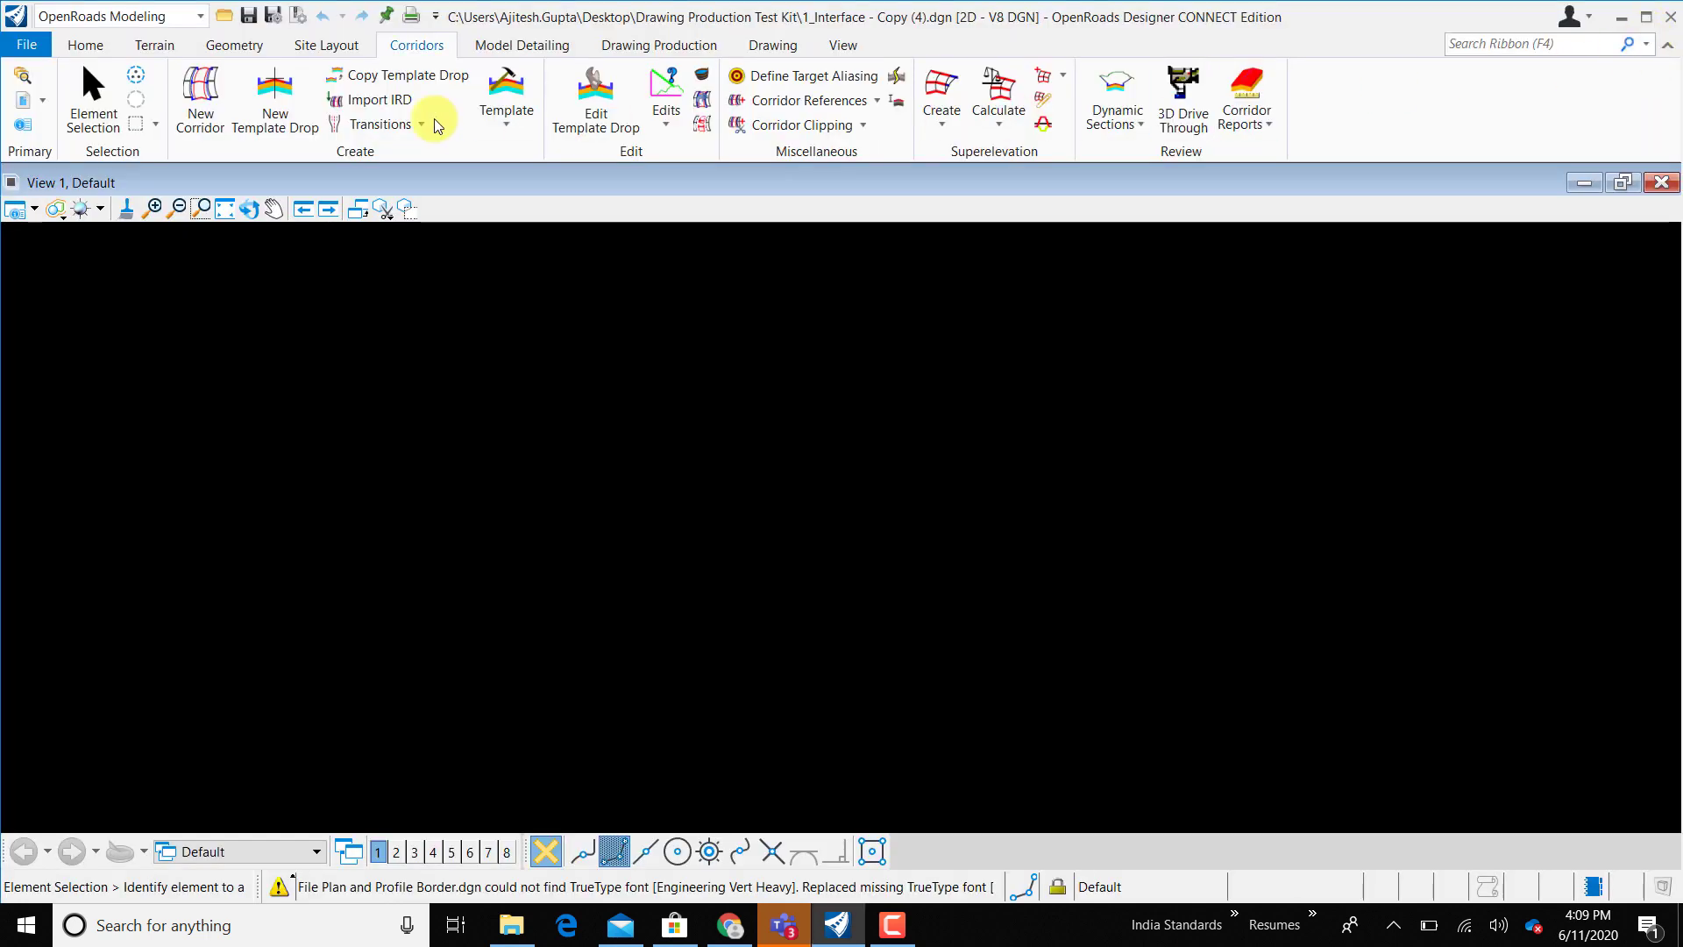
click(154, 46)
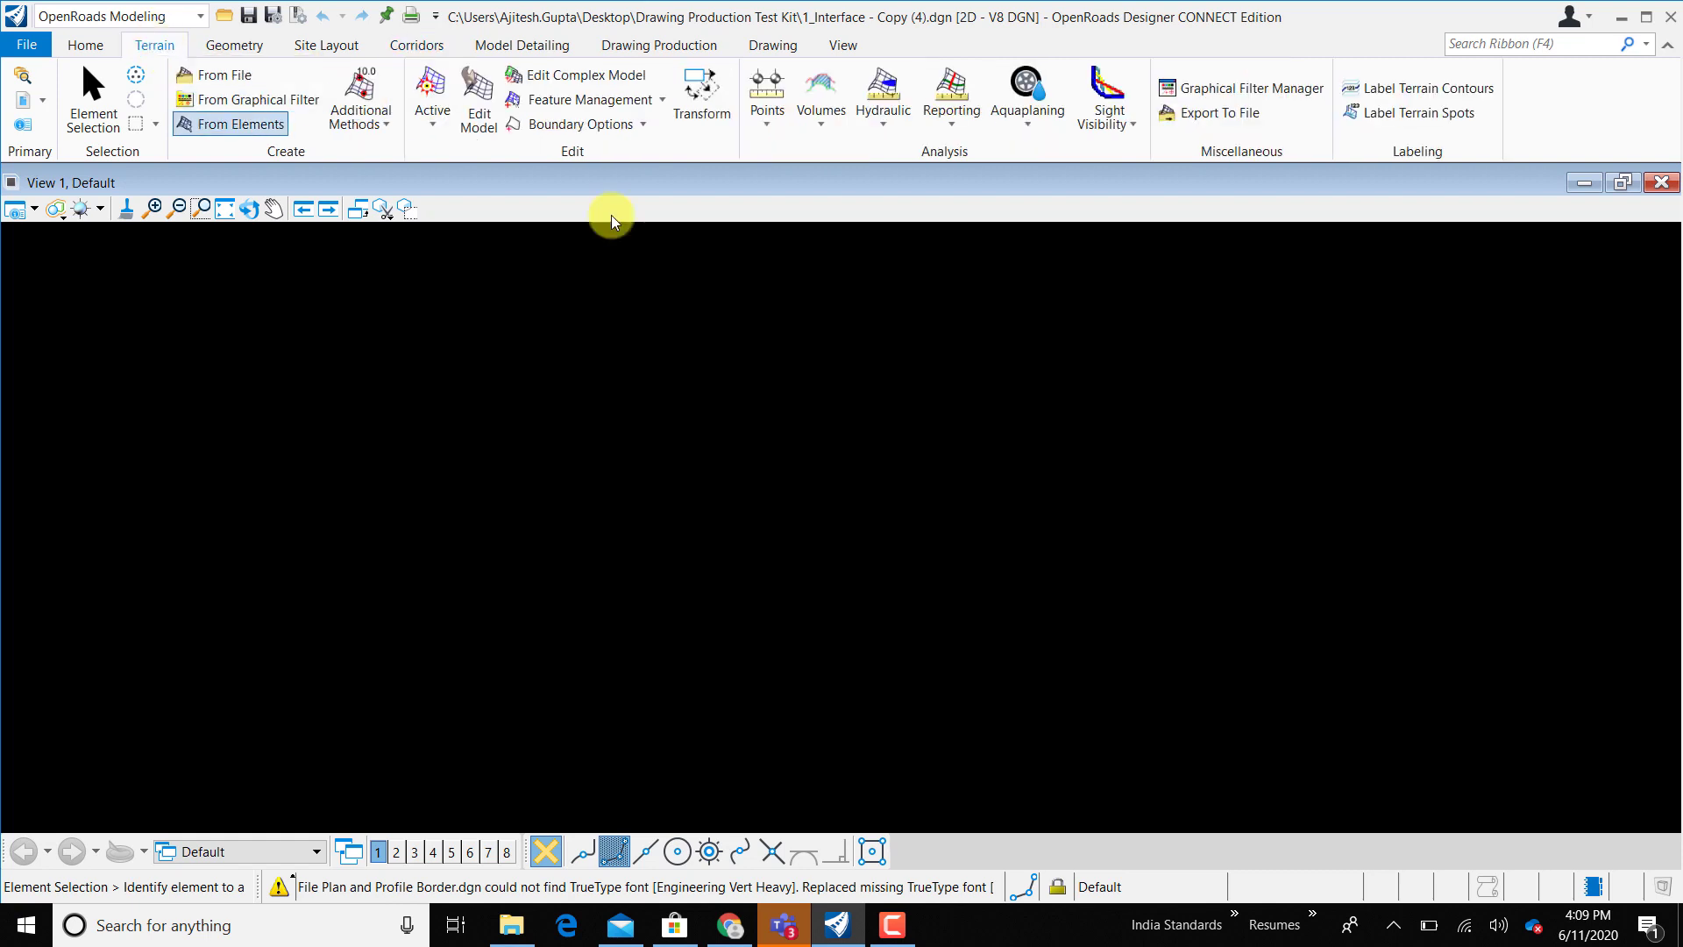
click(1107, 123)
click(1120, 154)
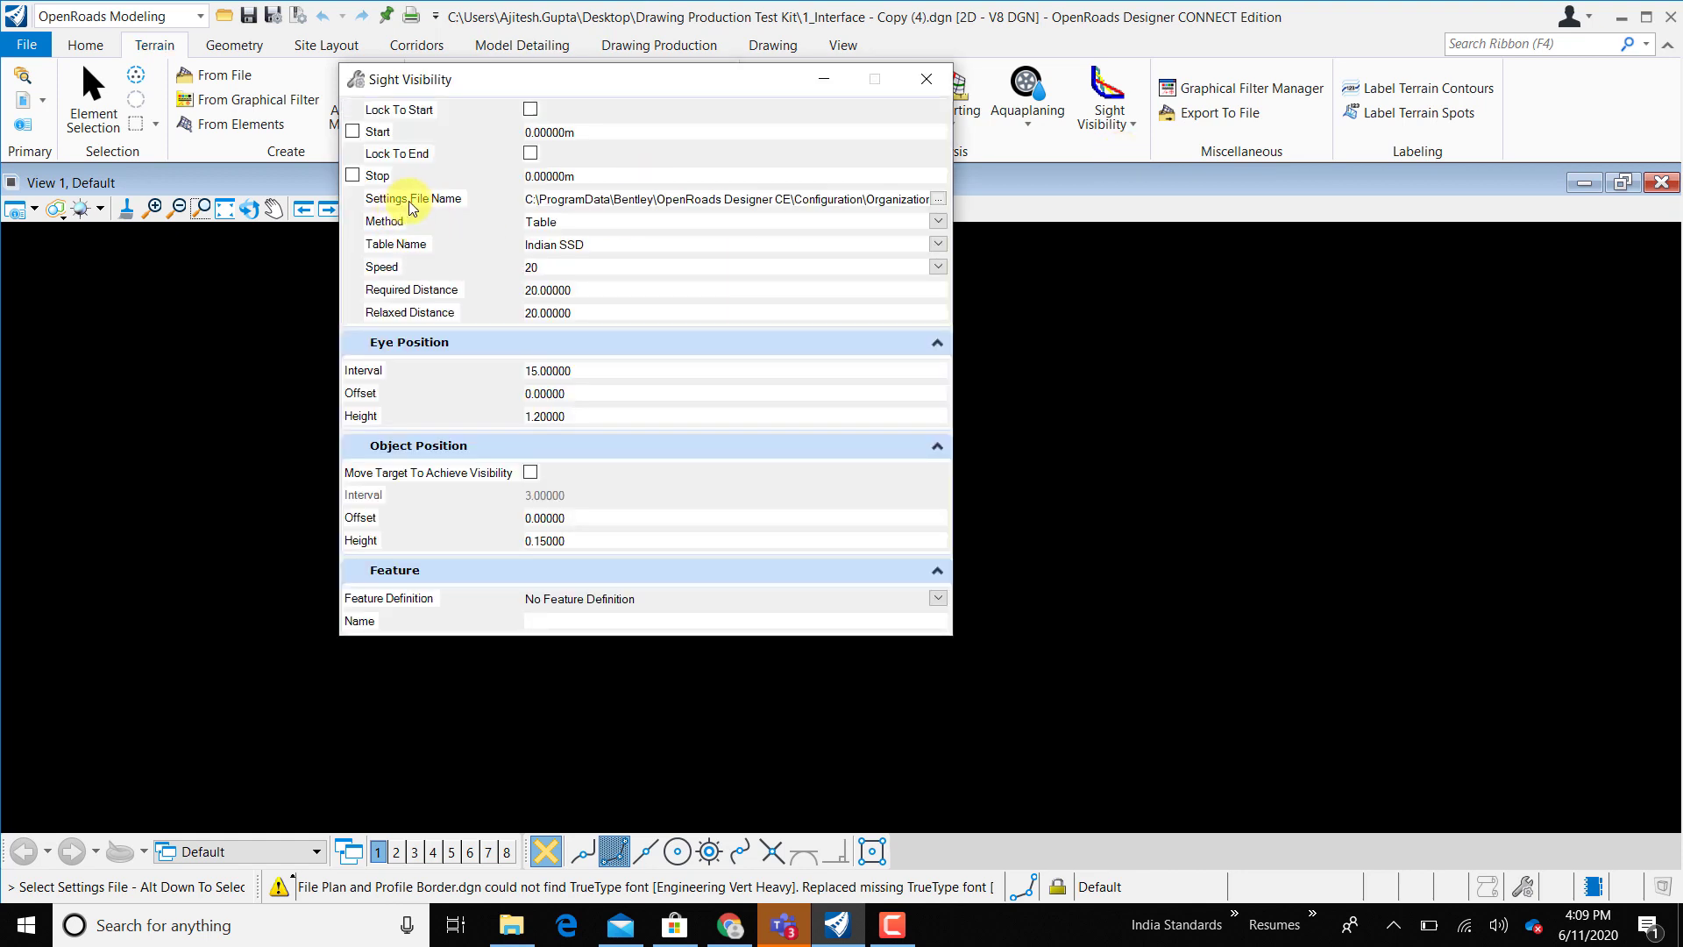
click(938, 200)
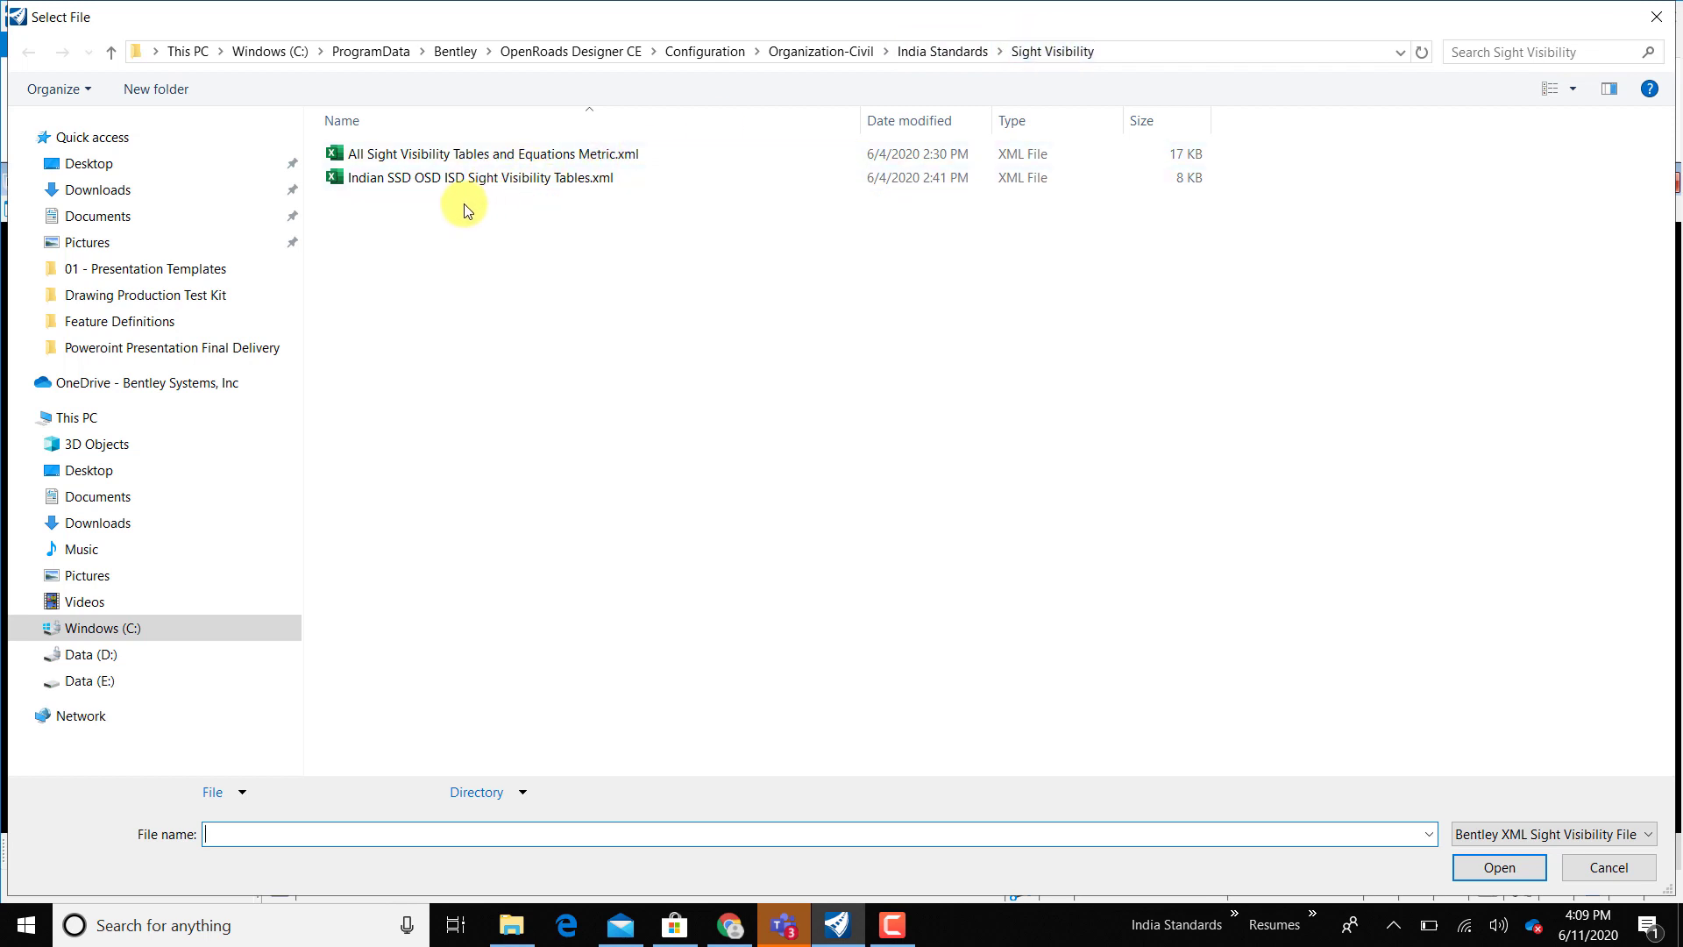
click(550, 180)
click(1481, 867)
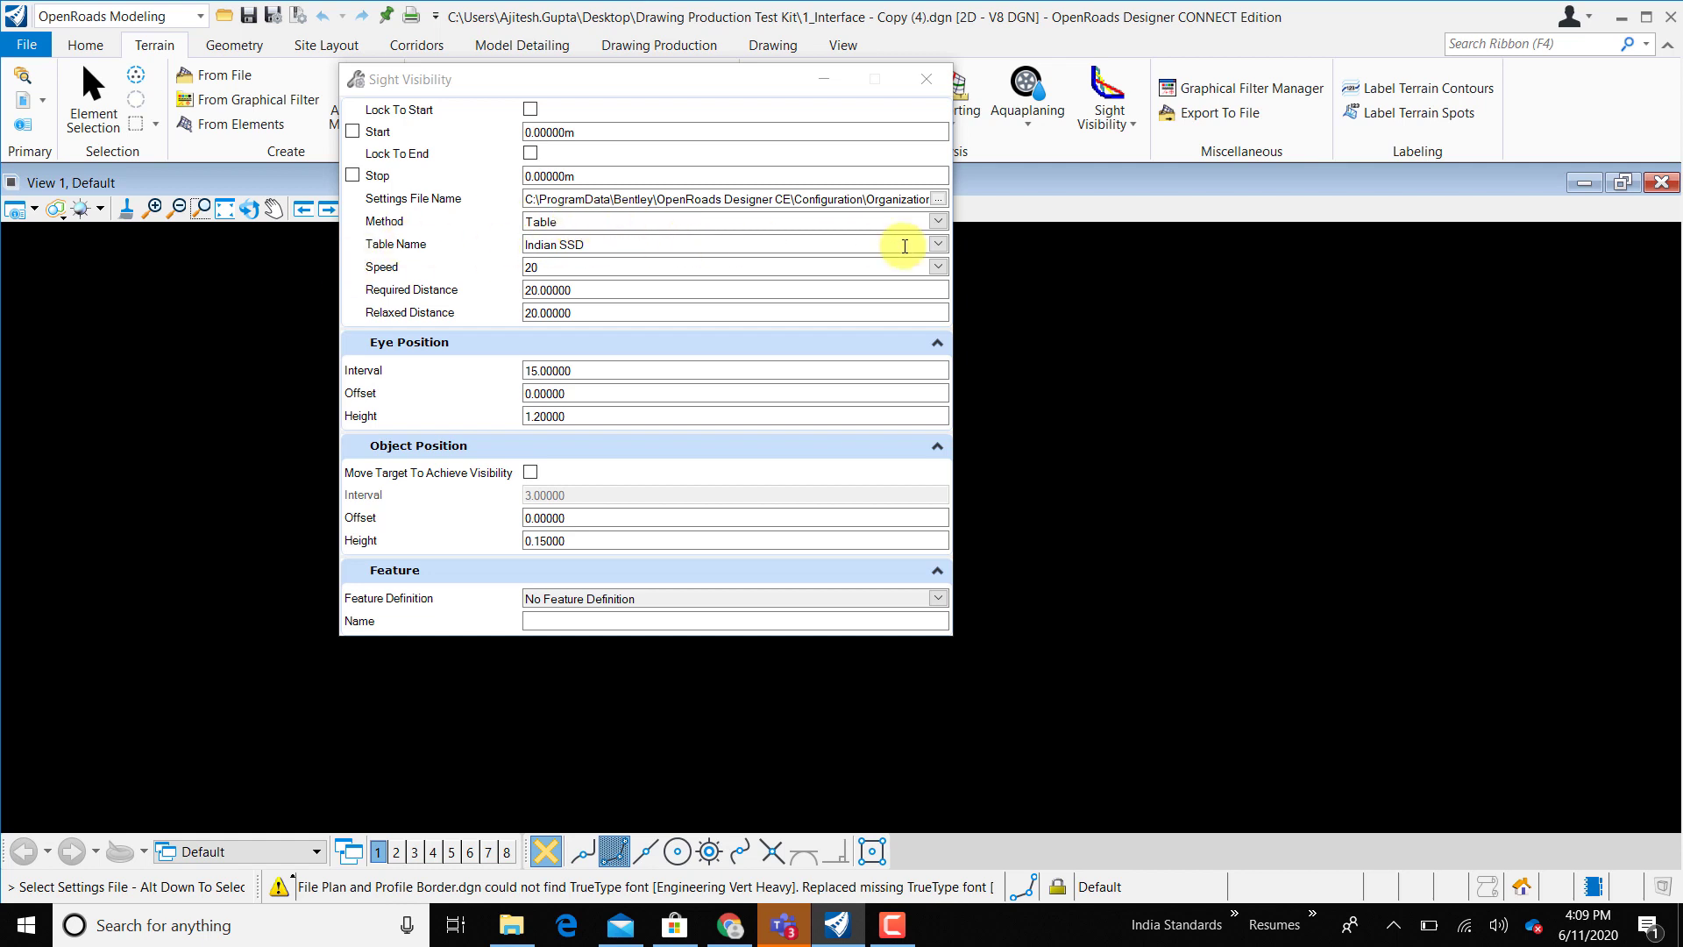
Keep the Indian SSD table, set design speed to 65, and close the Sight Visibility settings.
click(937, 244)
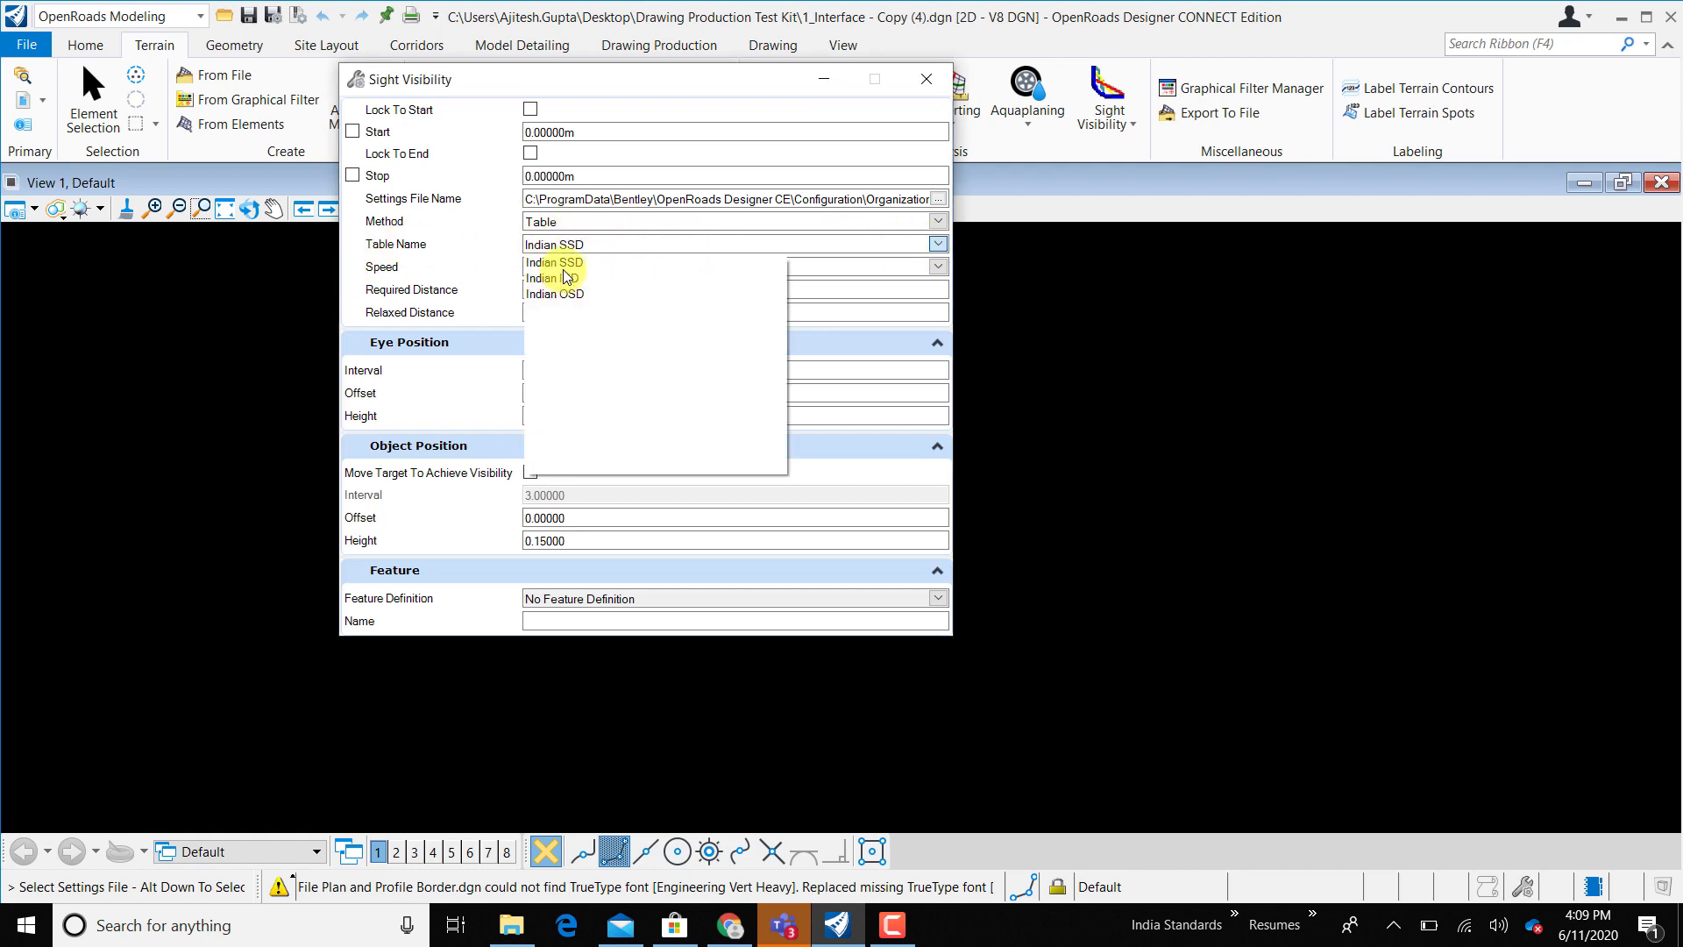
click(828, 289)
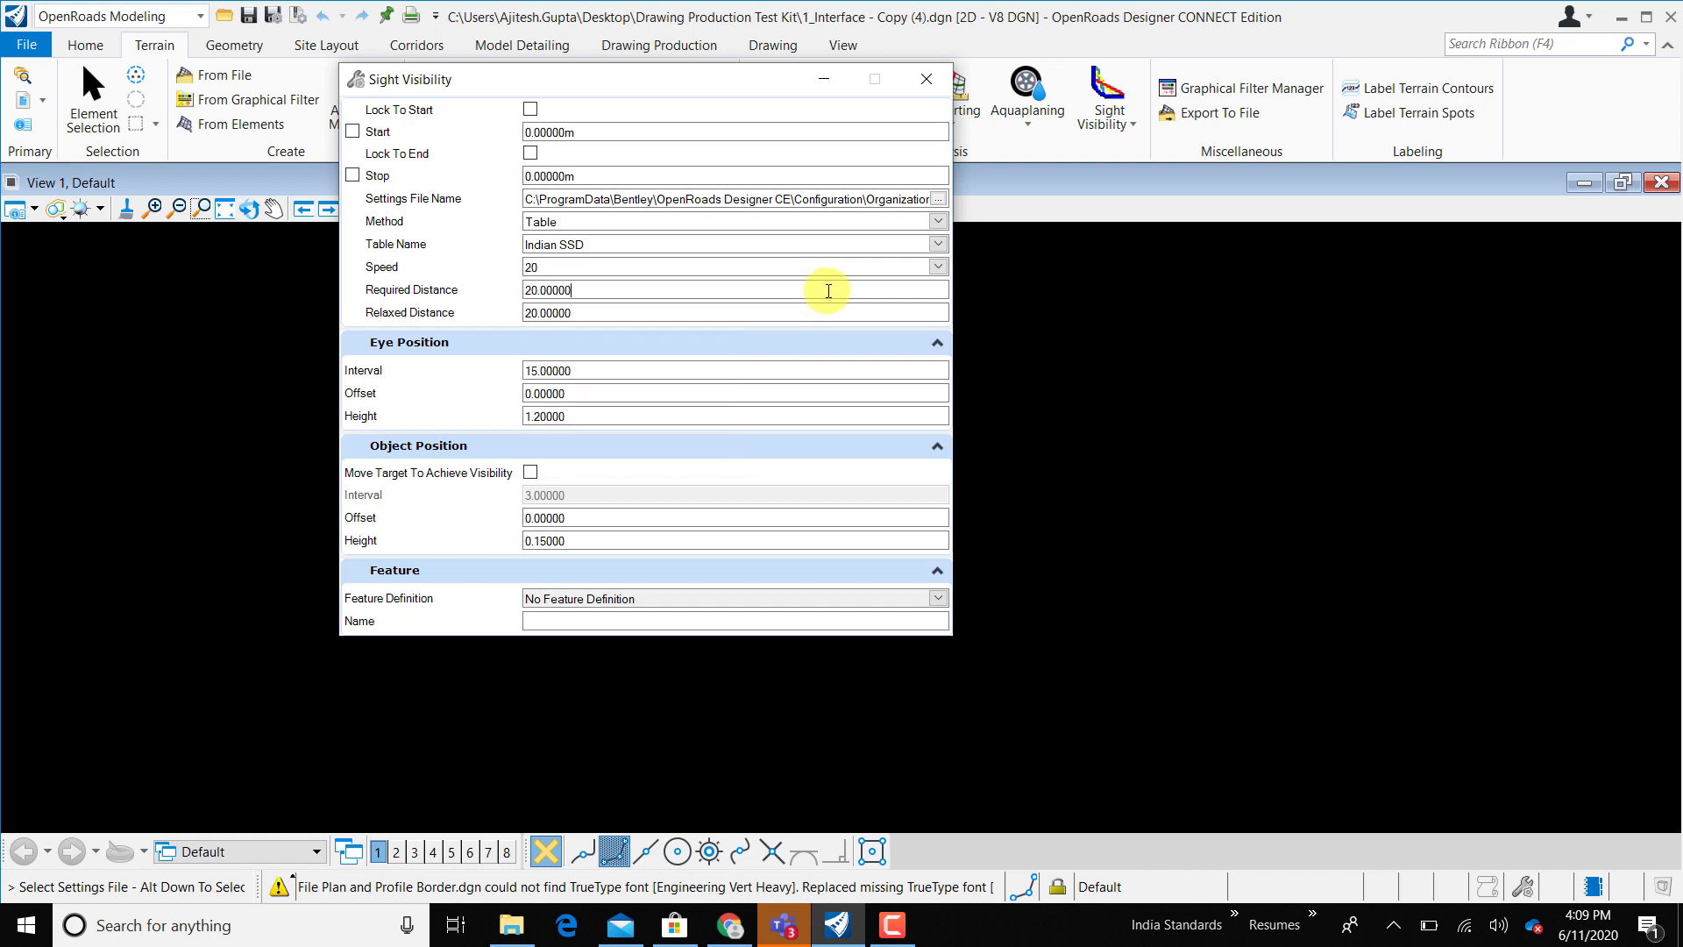
click(937, 267)
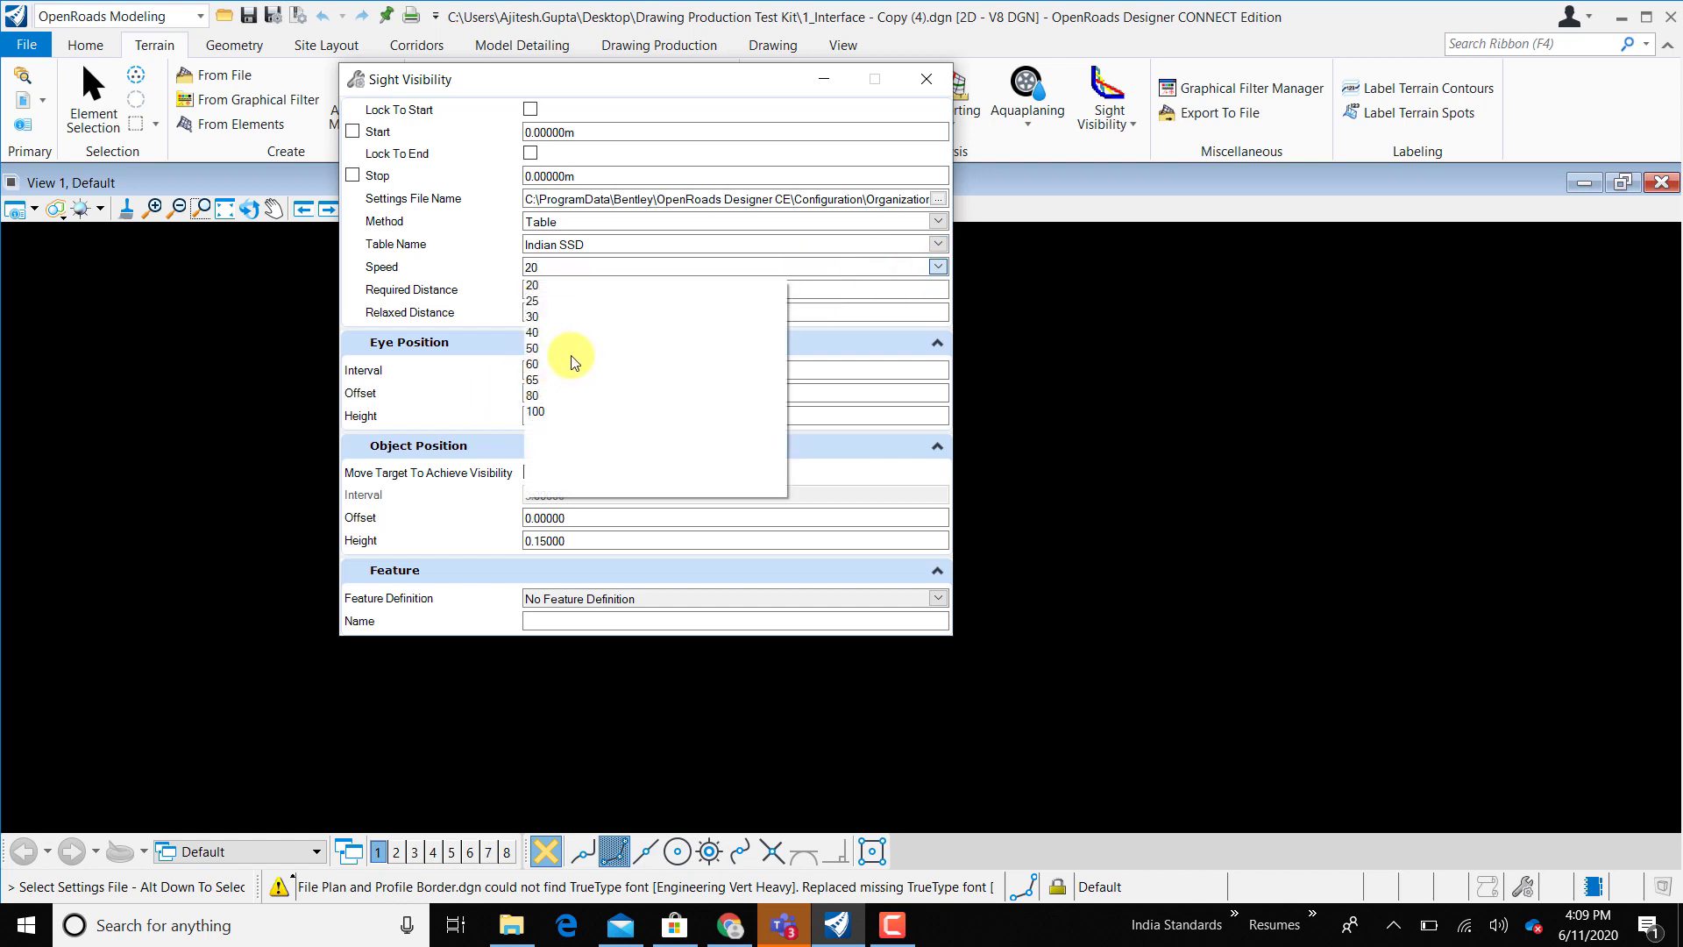
click(561, 380)
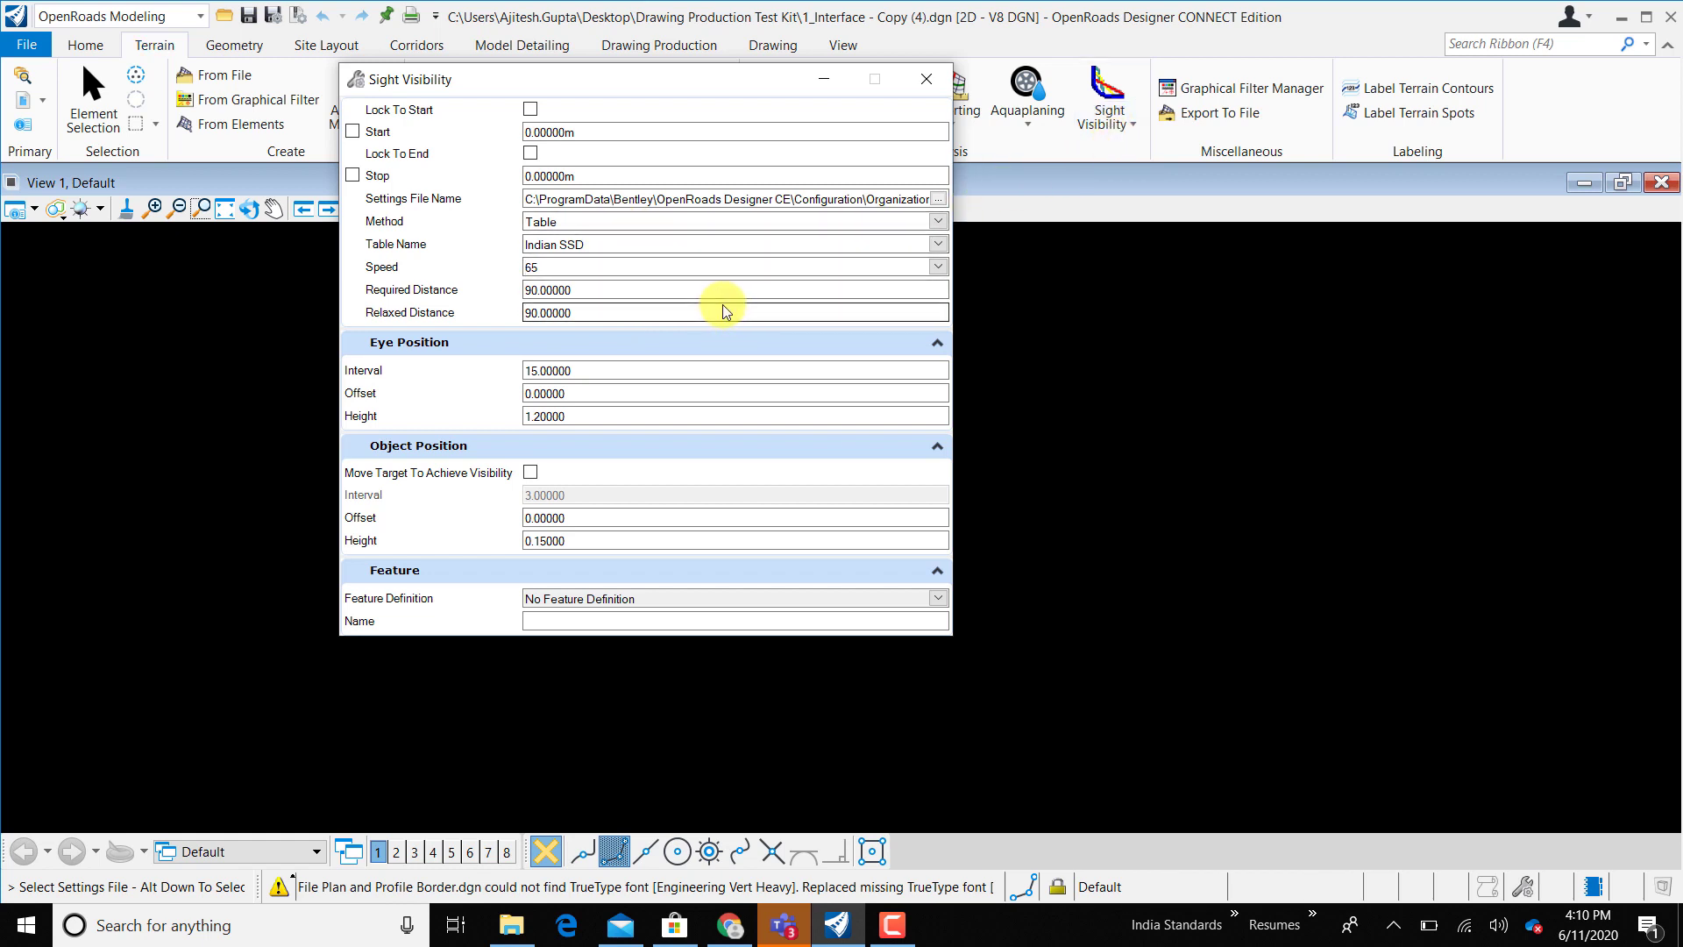
click(923, 88)
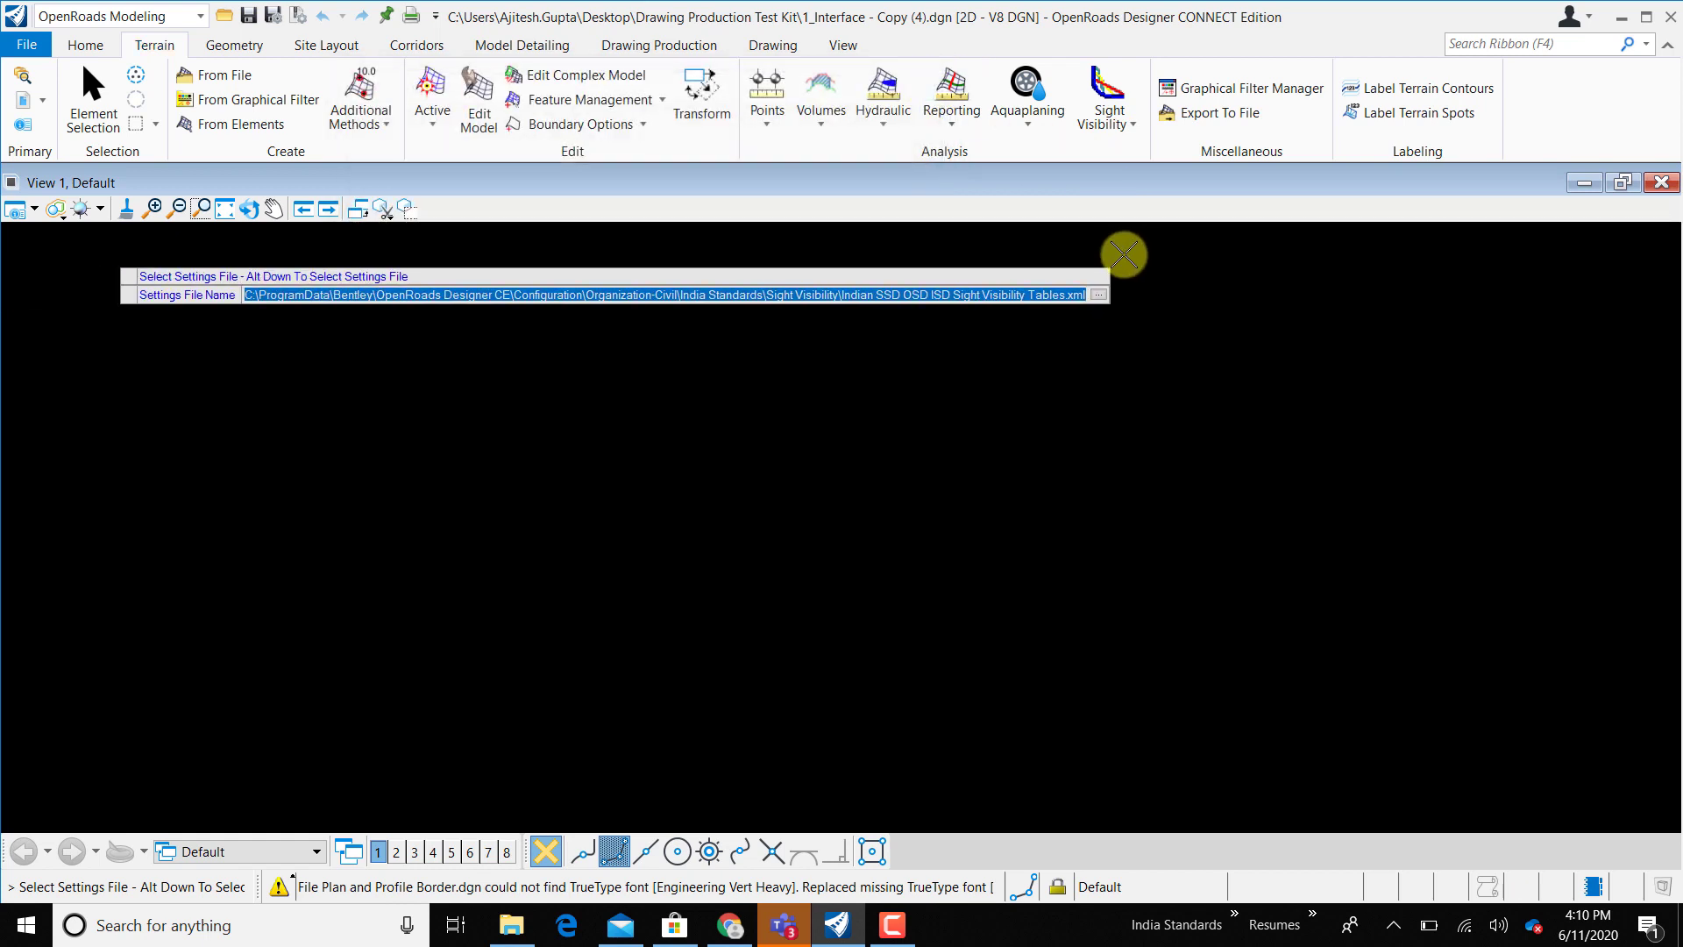
Cancel the Sight Visibility command and close the leftover Element Selection window.
right_click(452, 264)
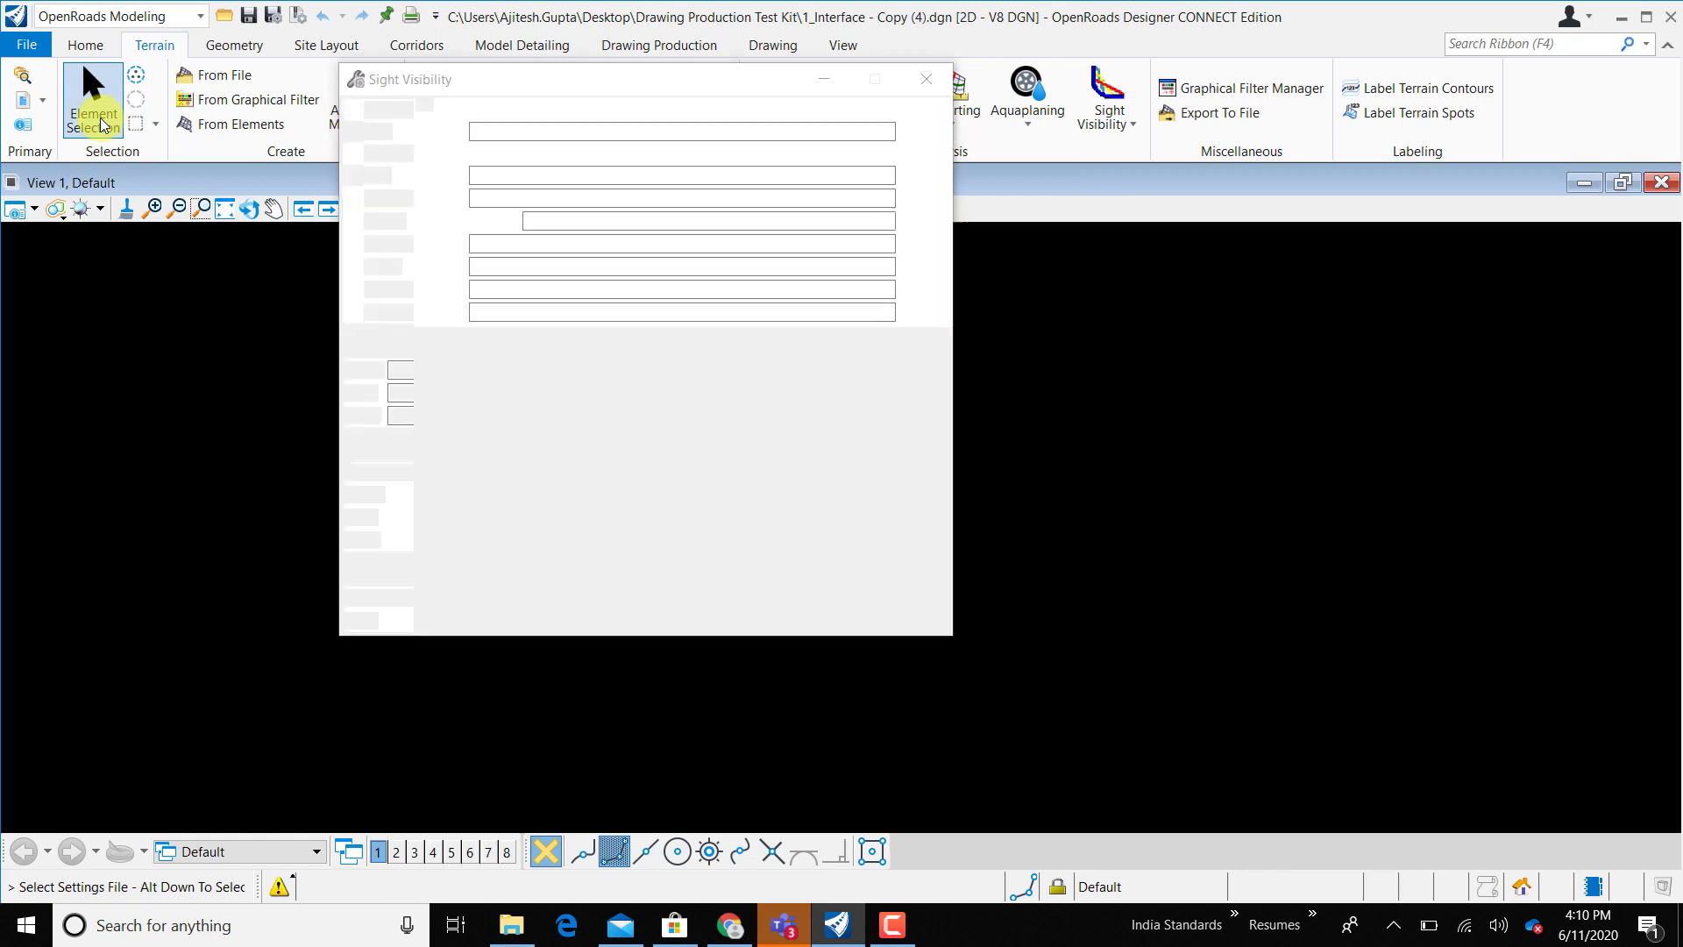
click(612, 79)
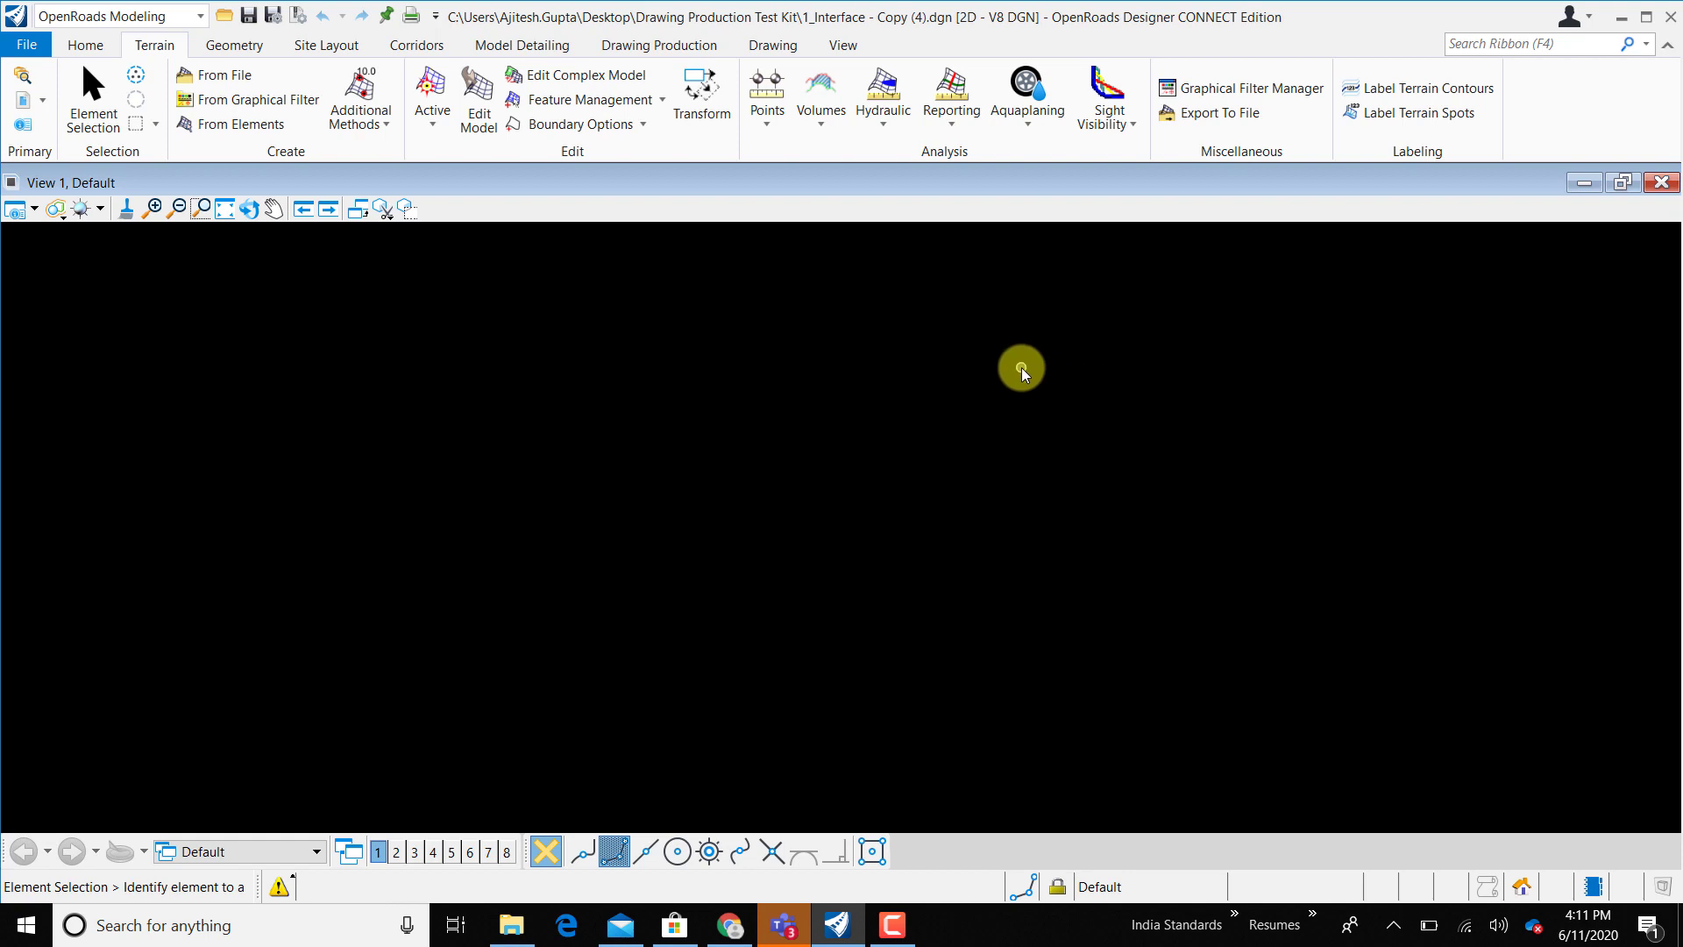
Start Place Named Boundary, review the Civil Plan drawing seeds, then switch to Civil Profile.
click(659, 45)
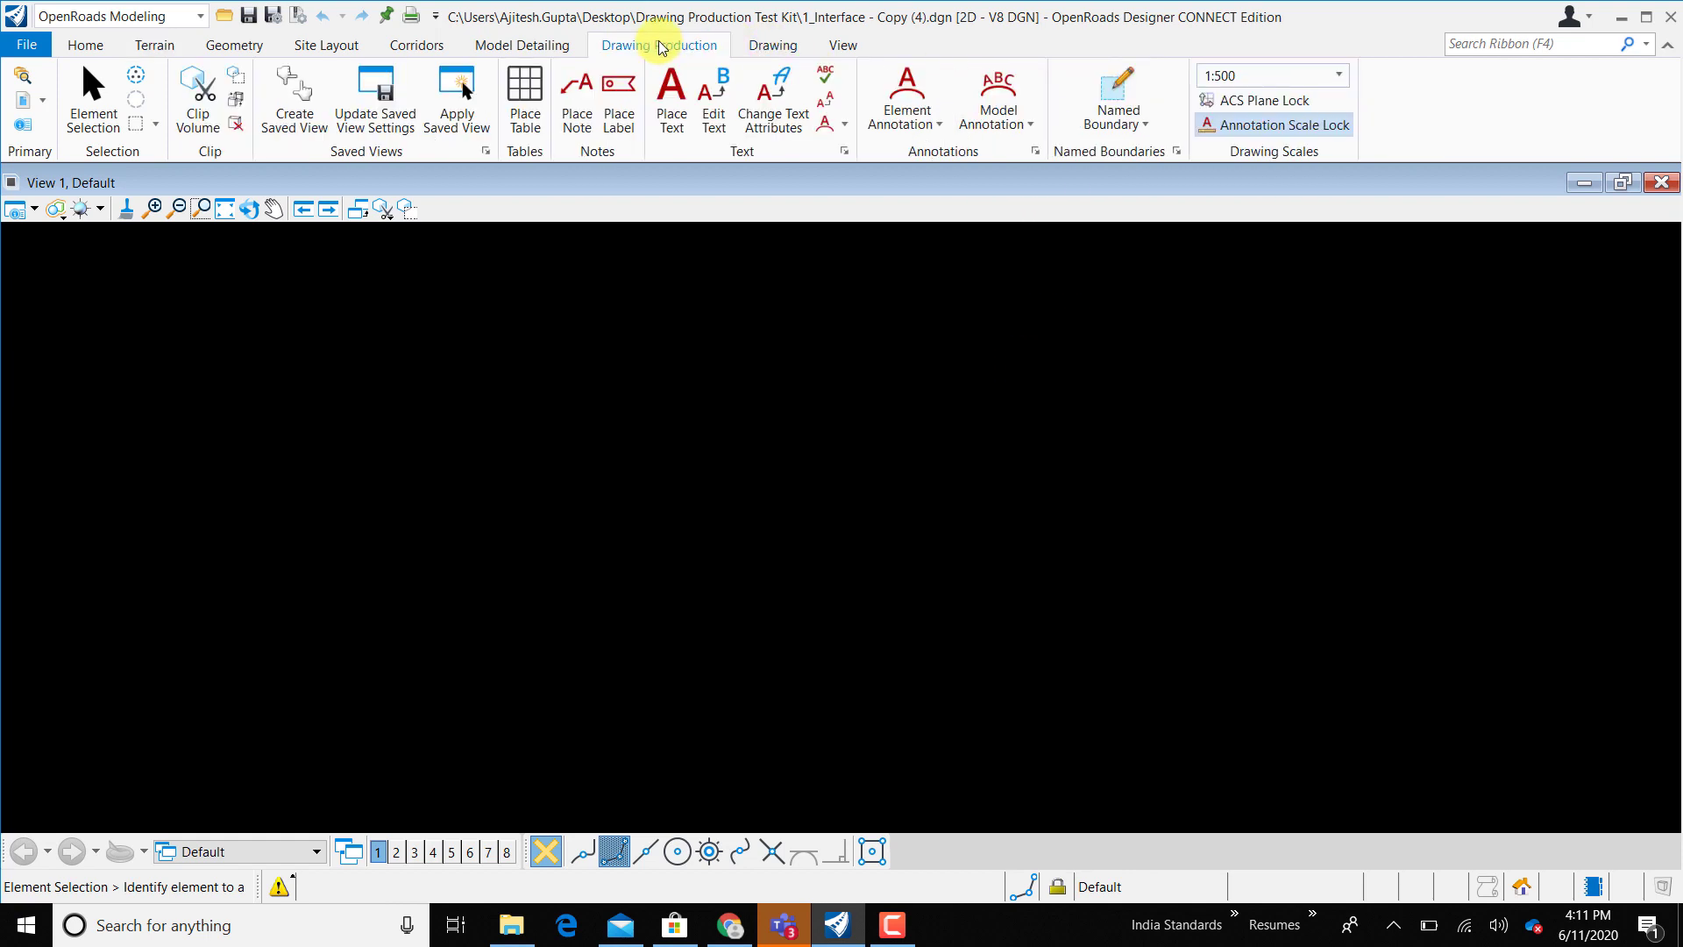
click(1125, 127)
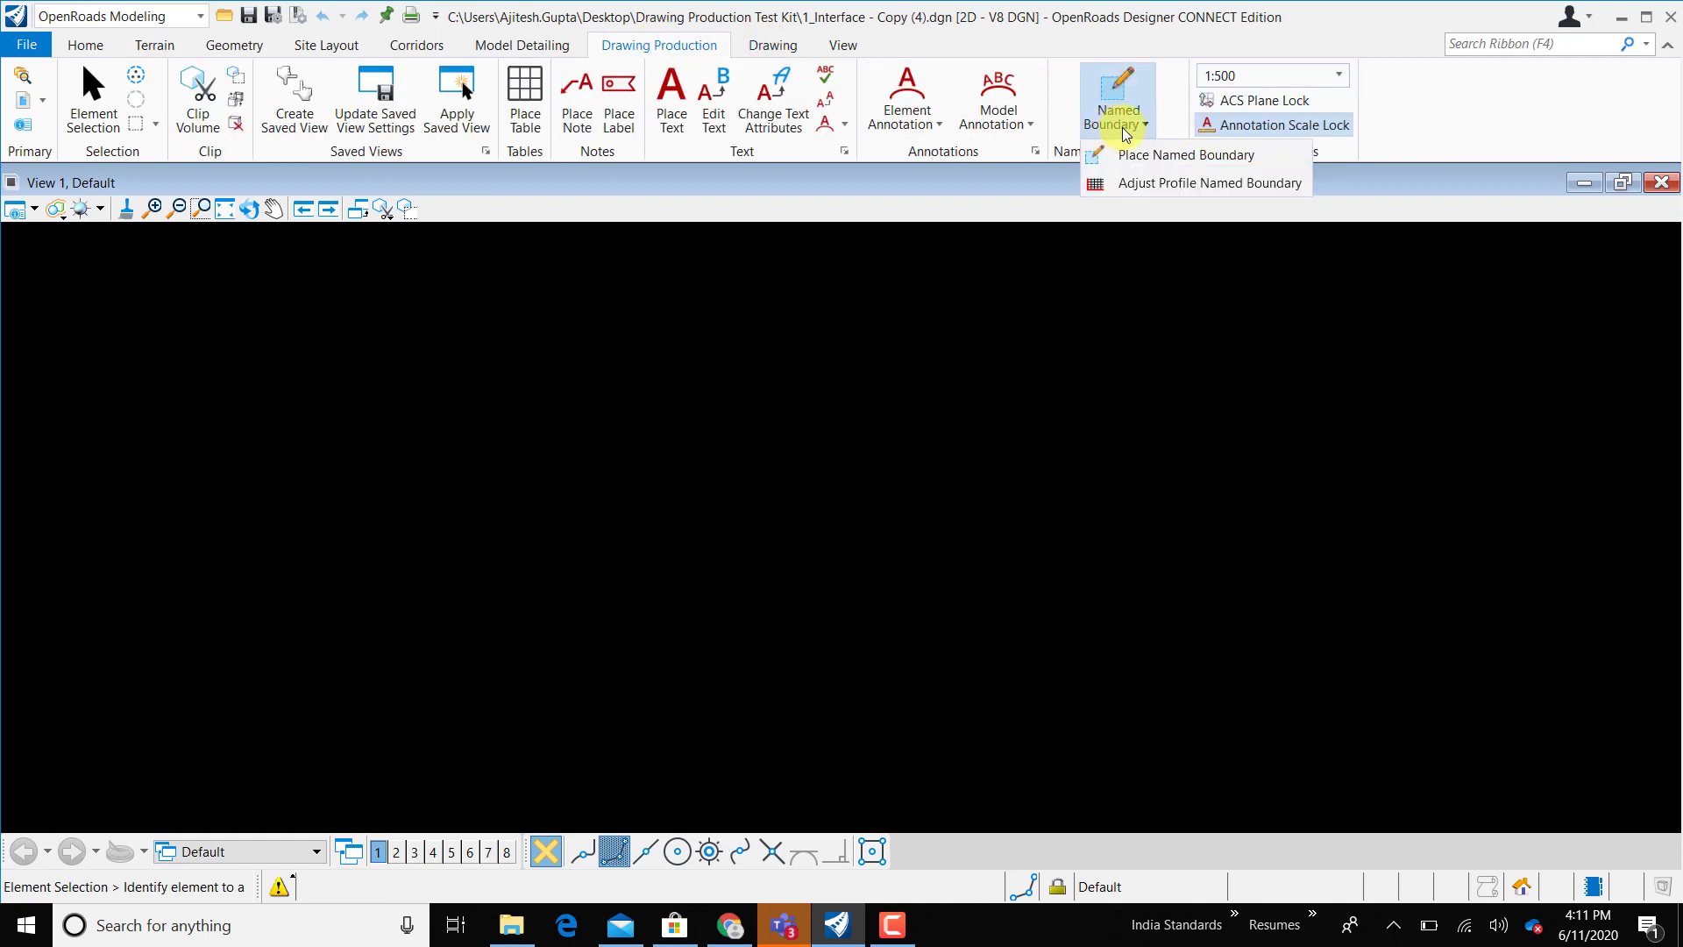
click(1176, 156)
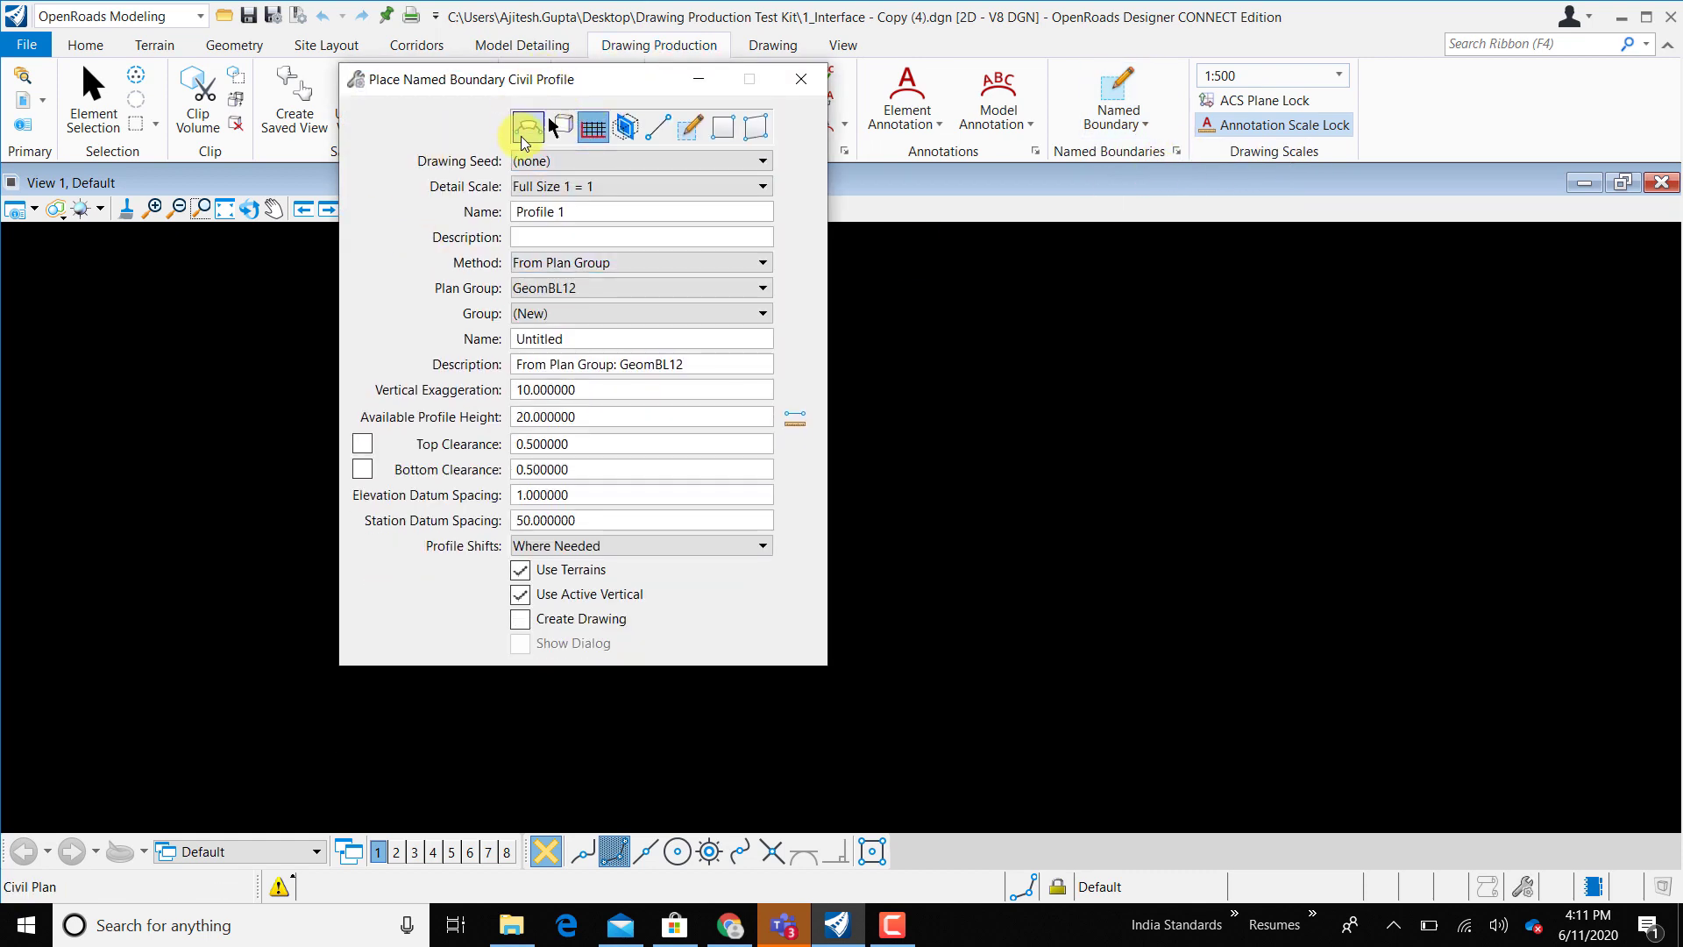
click(526, 131)
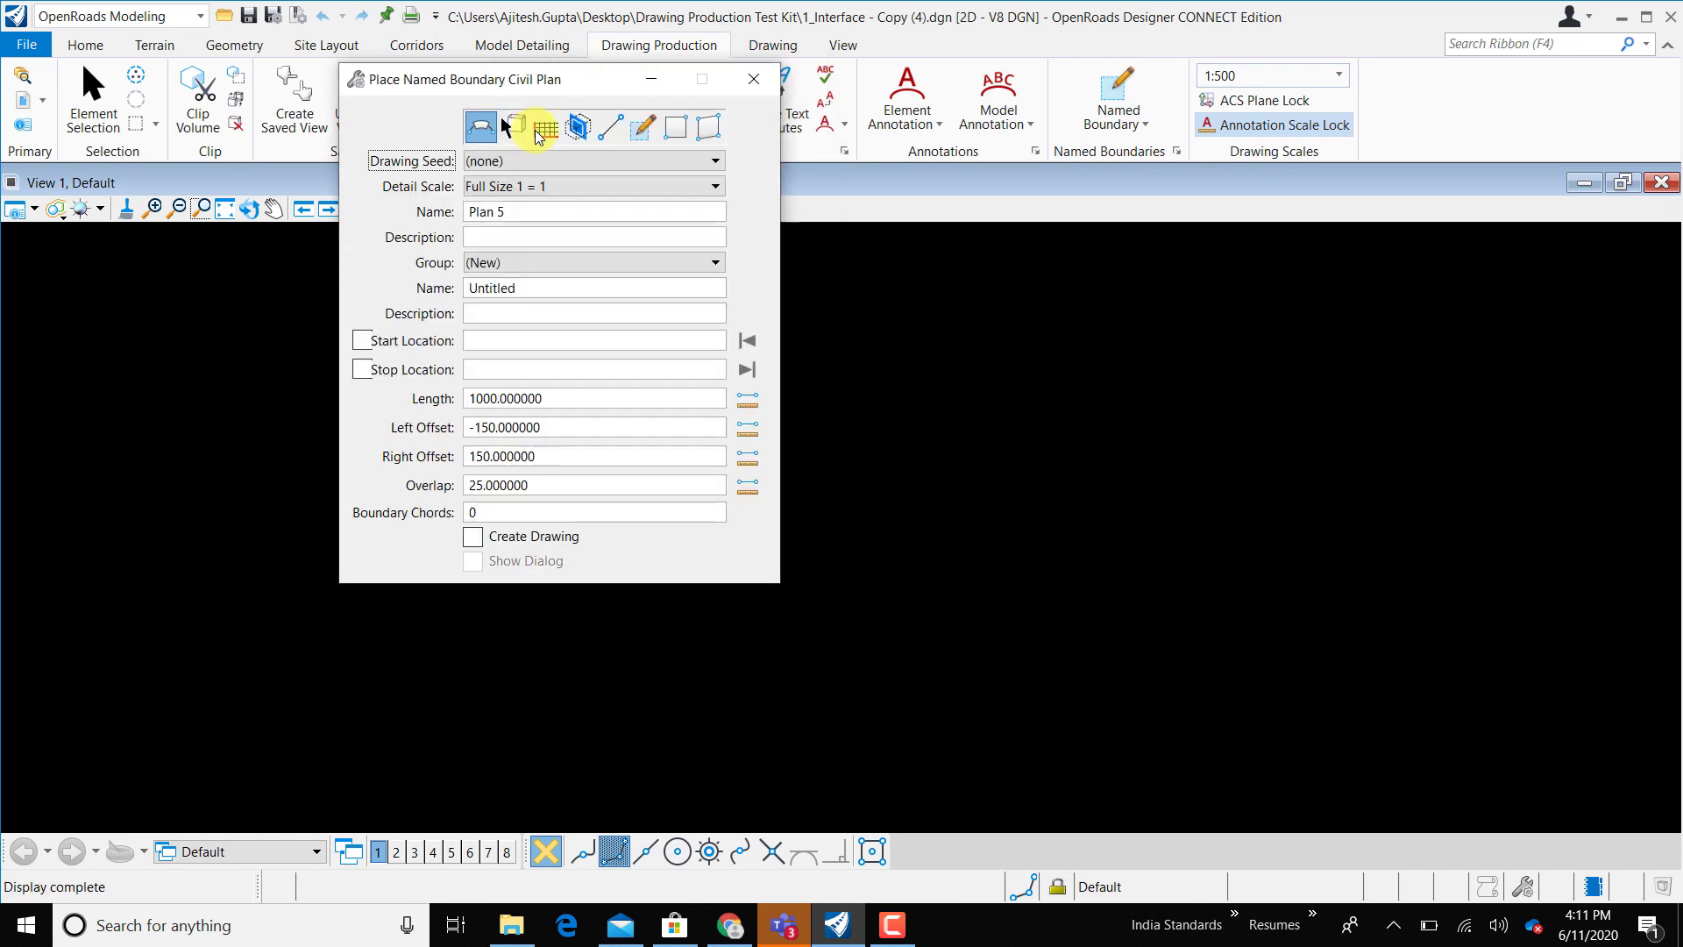
click(592, 161)
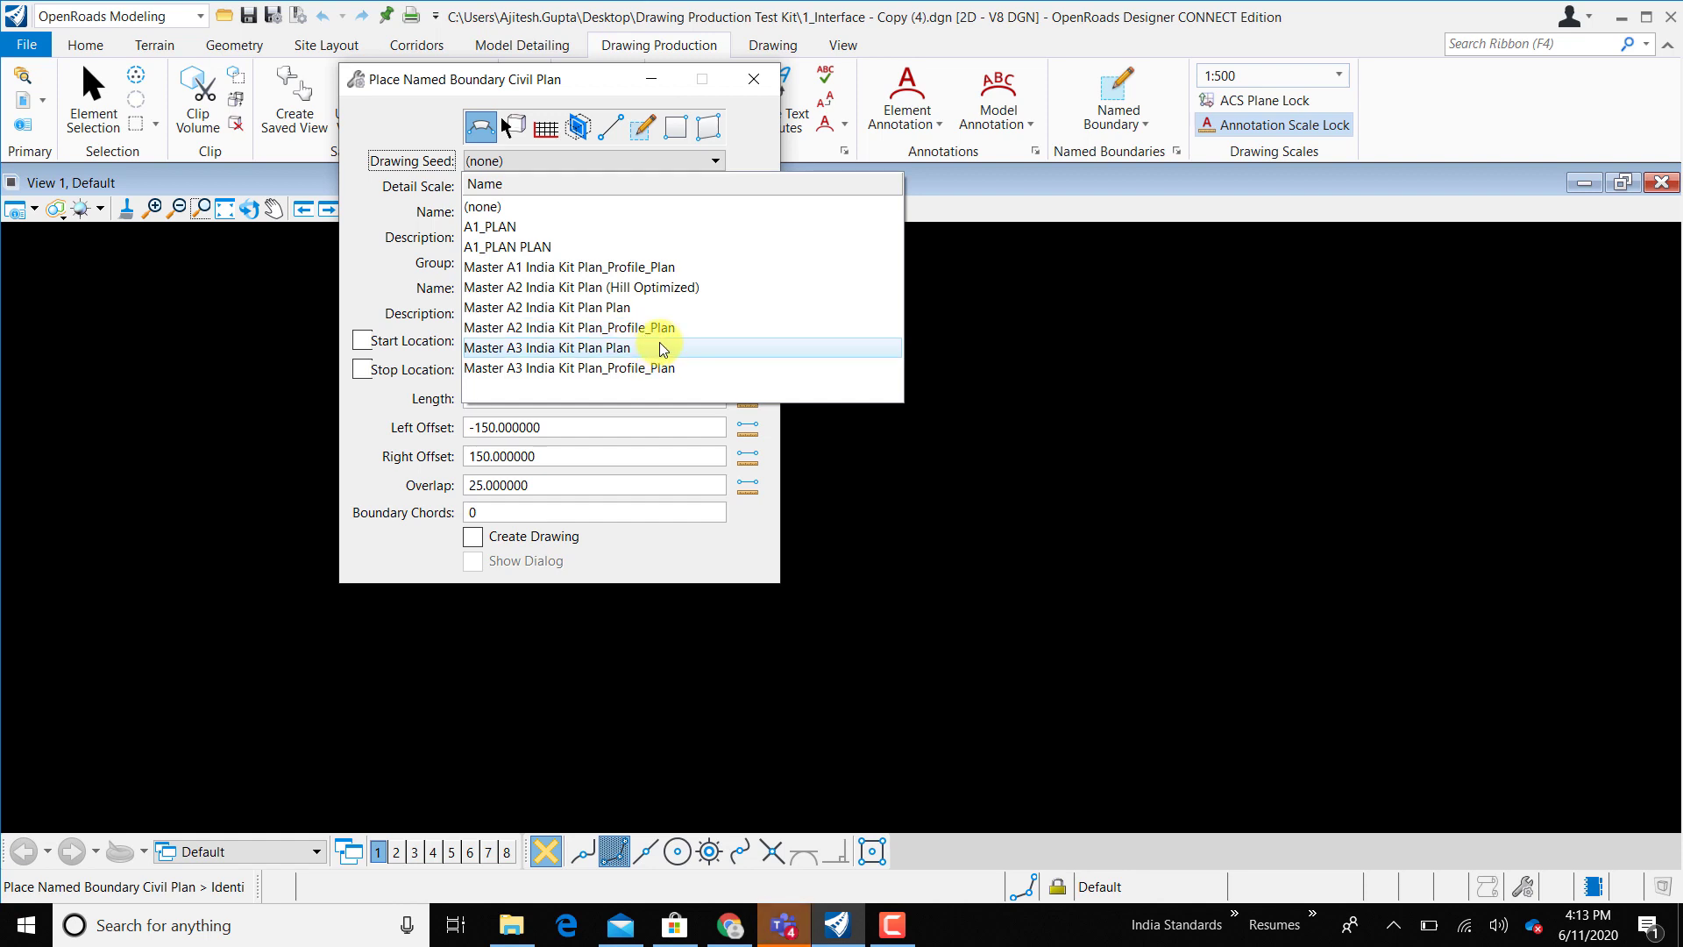
click(544, 134)
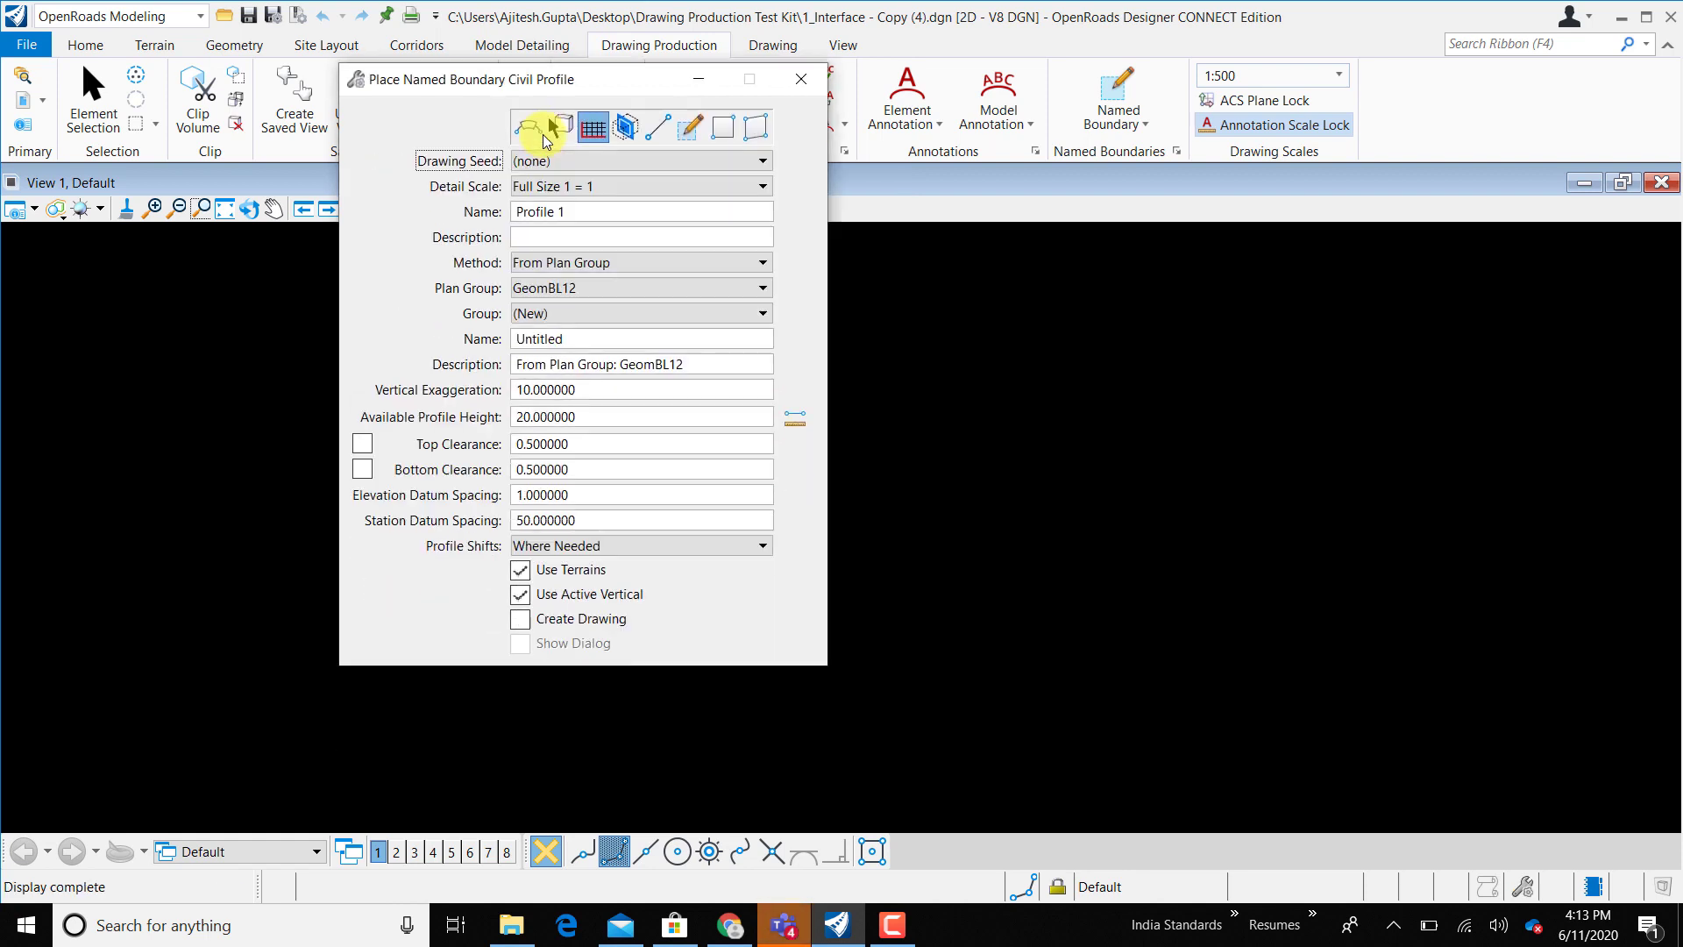
Browse the profile drawing seeds in the Drawing Seed list.
click(605, 162)
scroll(648, 282, down, 1)
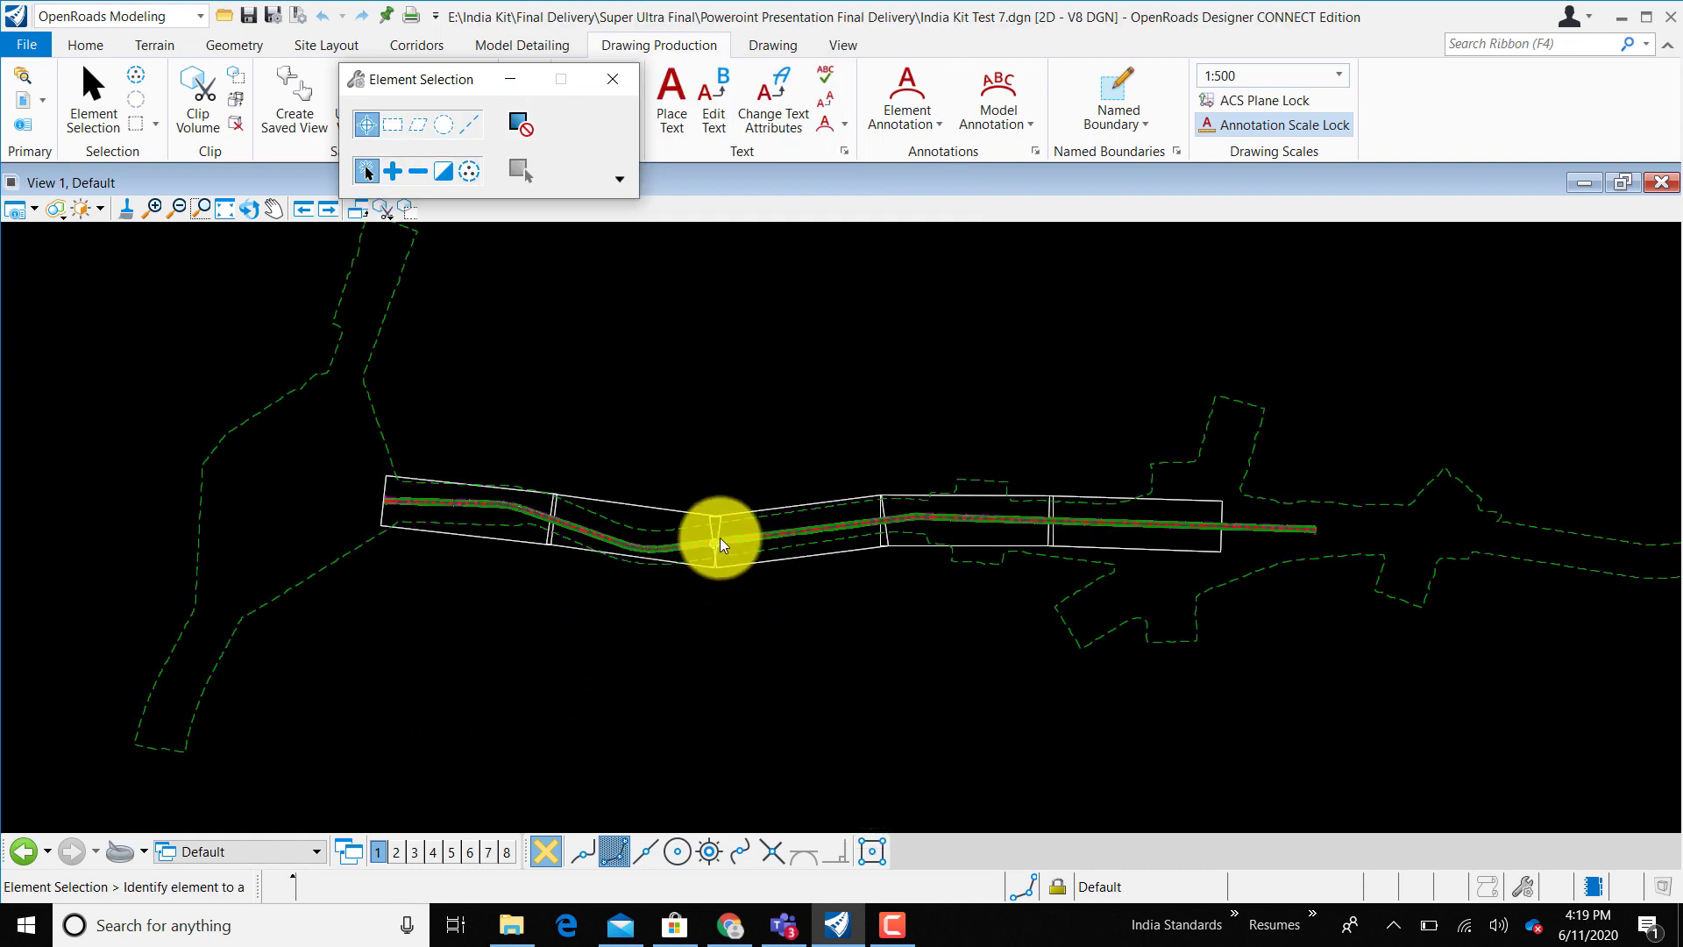
Switch the view group to Plan 1 [Sheet] Views and close the selection window.
click(287, 853)
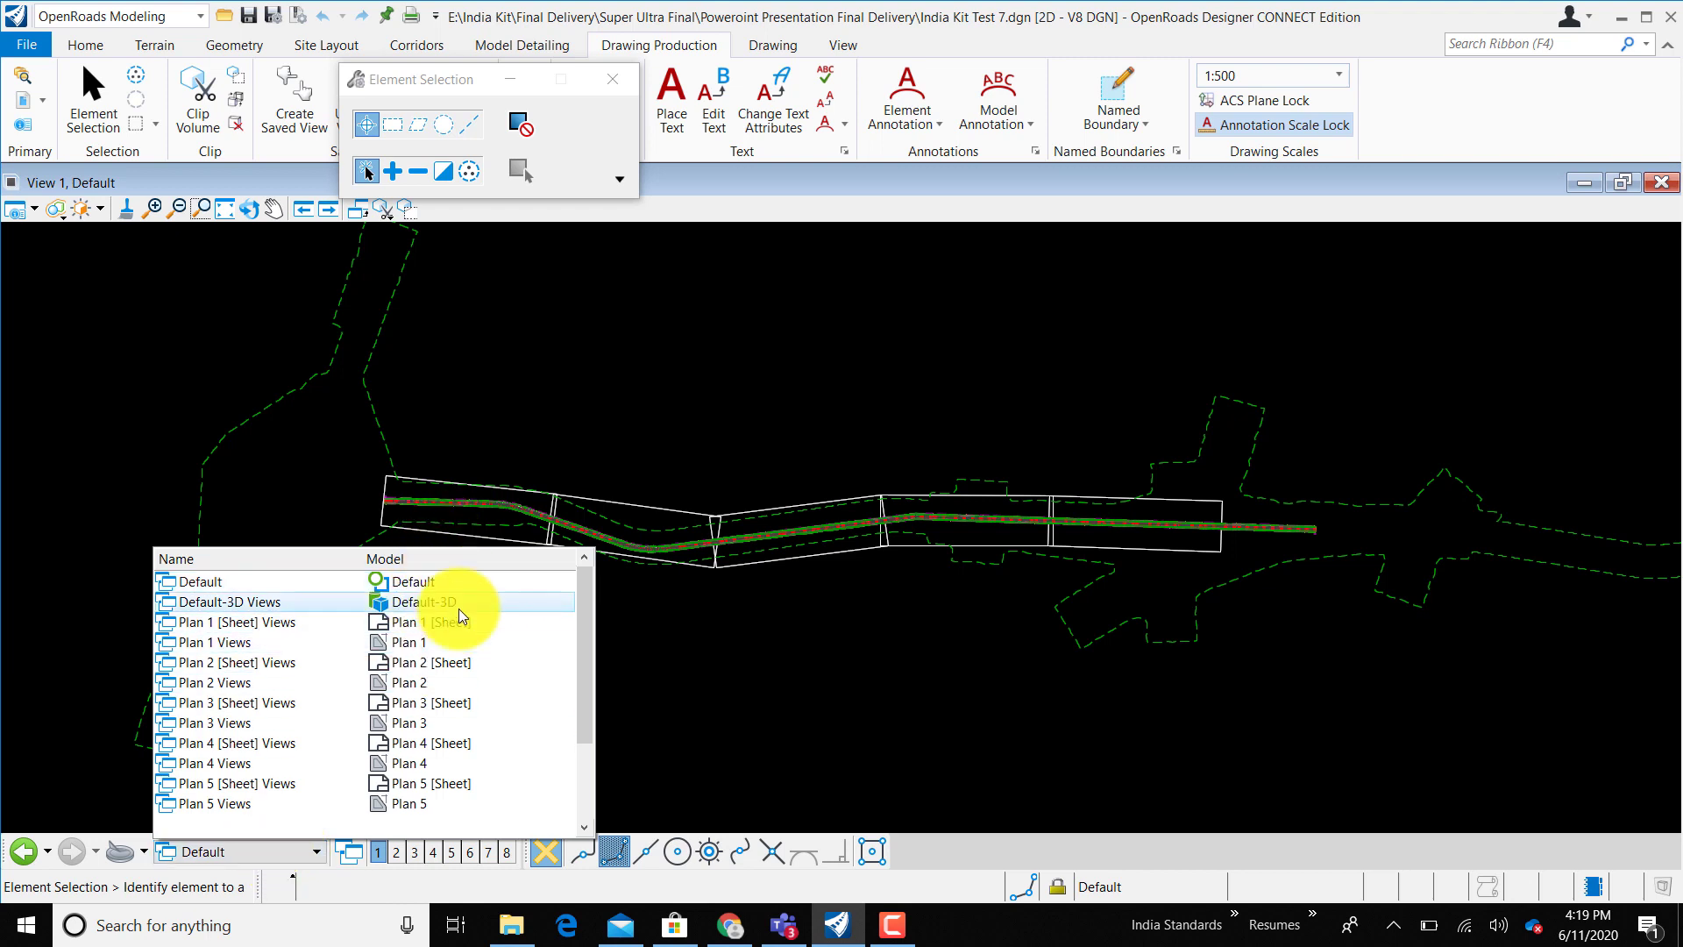
mouse_move(594, 677)
mouse_down()
mouse_move(598, 770)
mouse_move(598, 672)
mouse_up()
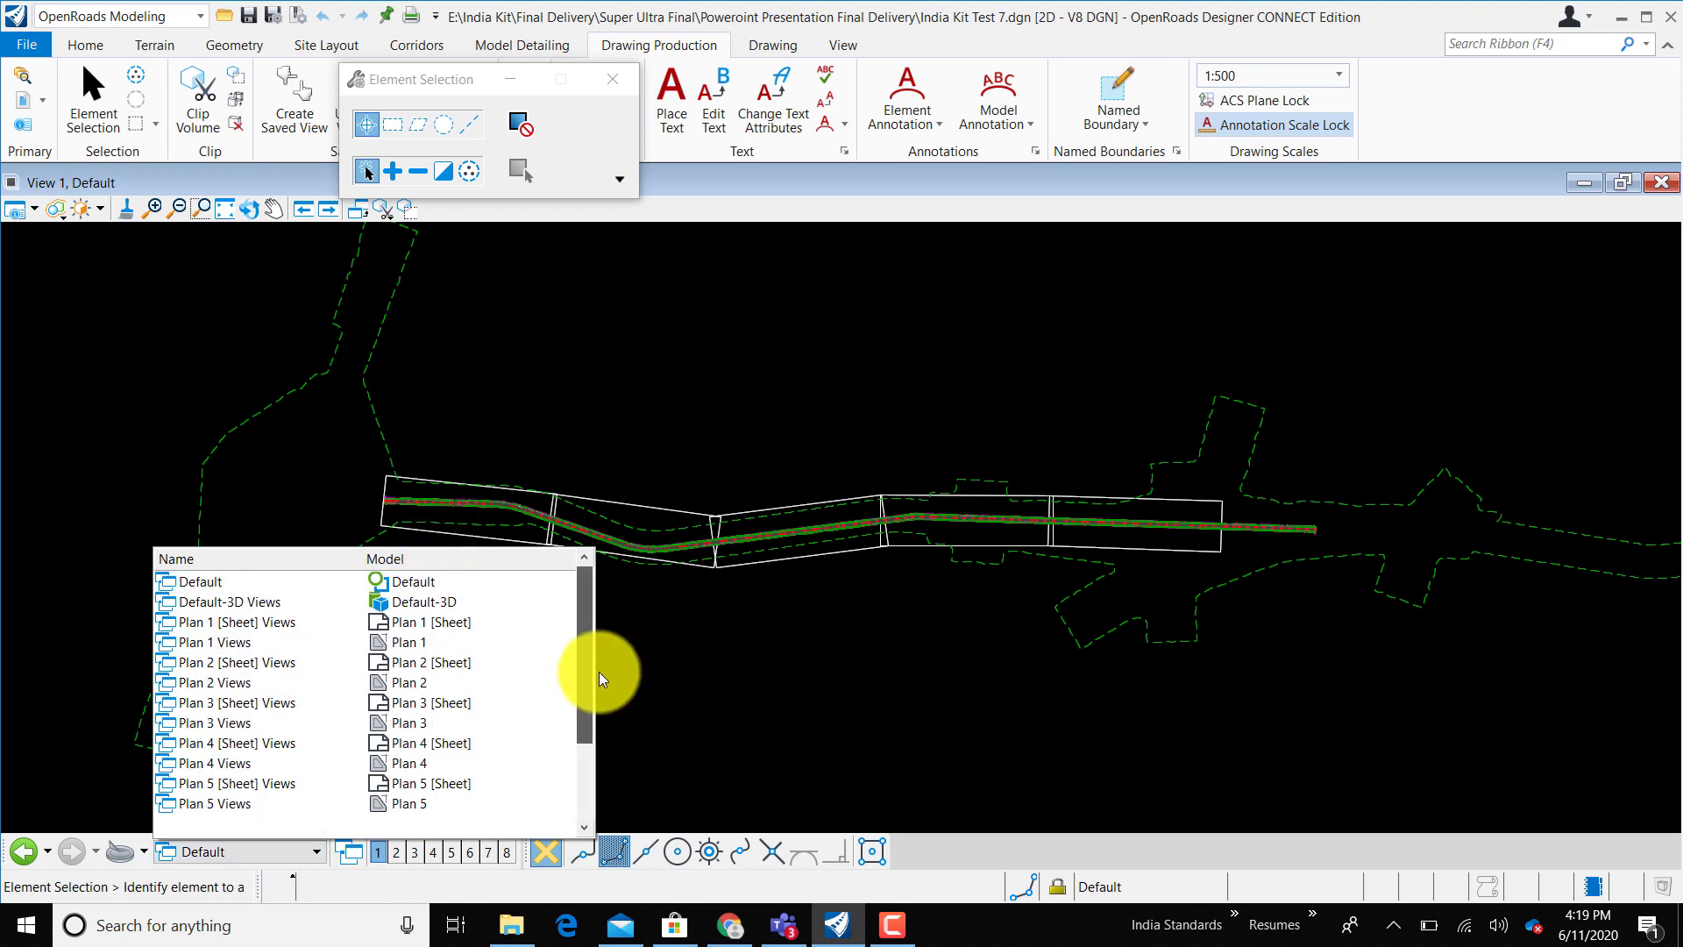
click(440, 624)
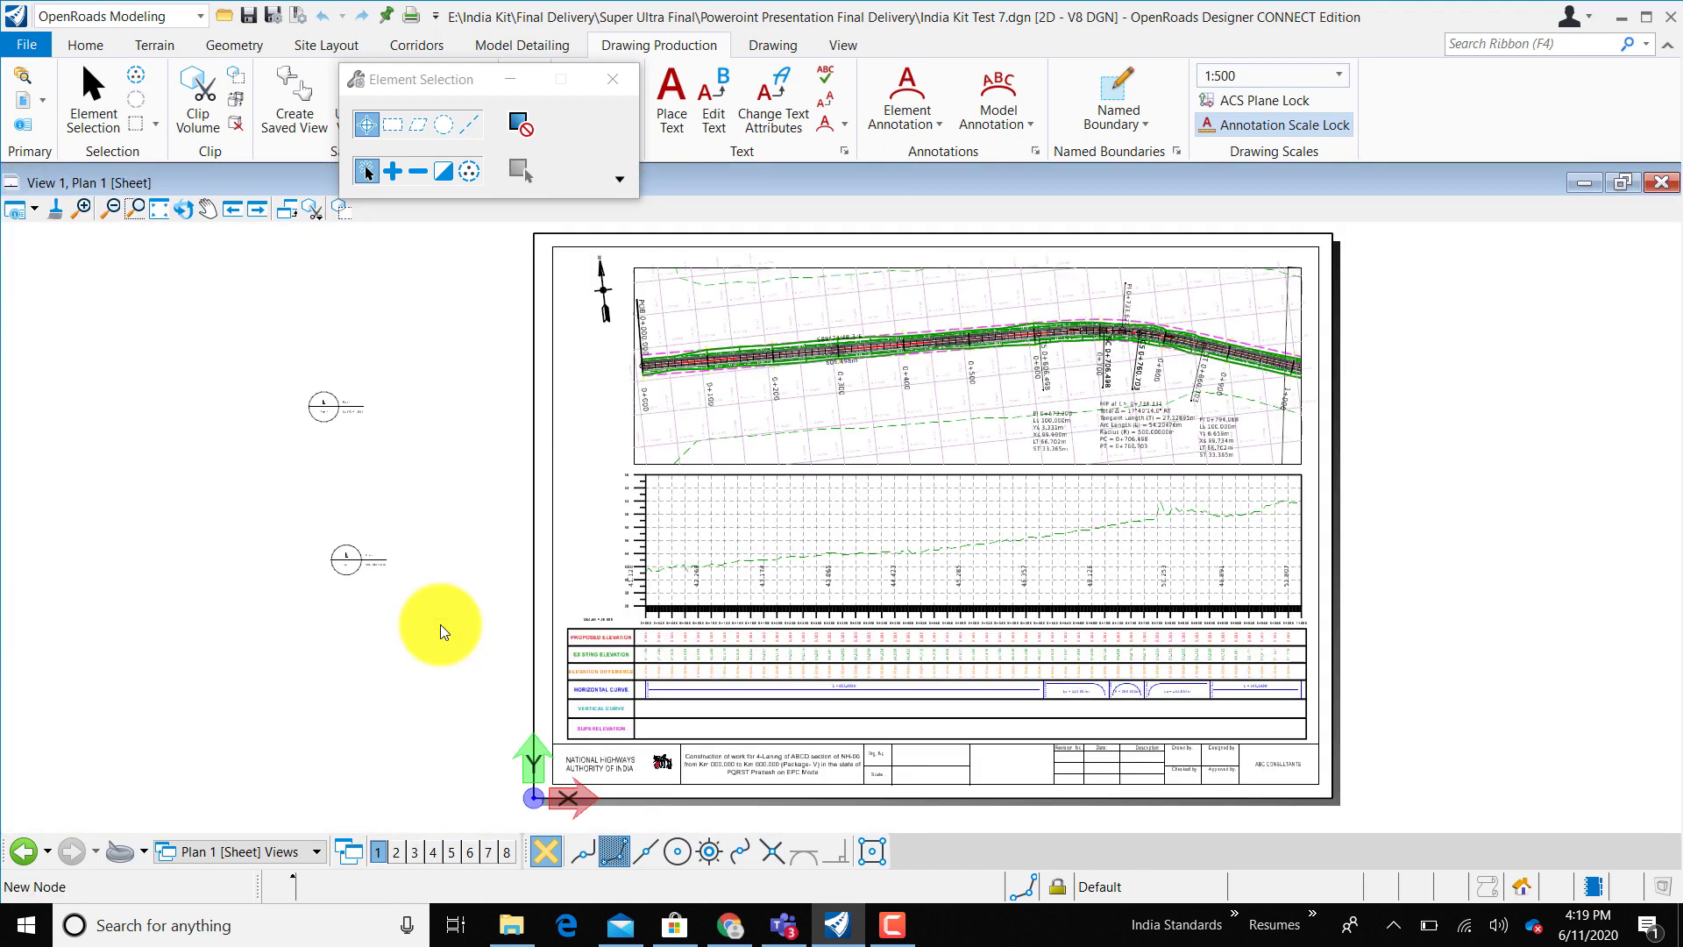
click(624, 79)
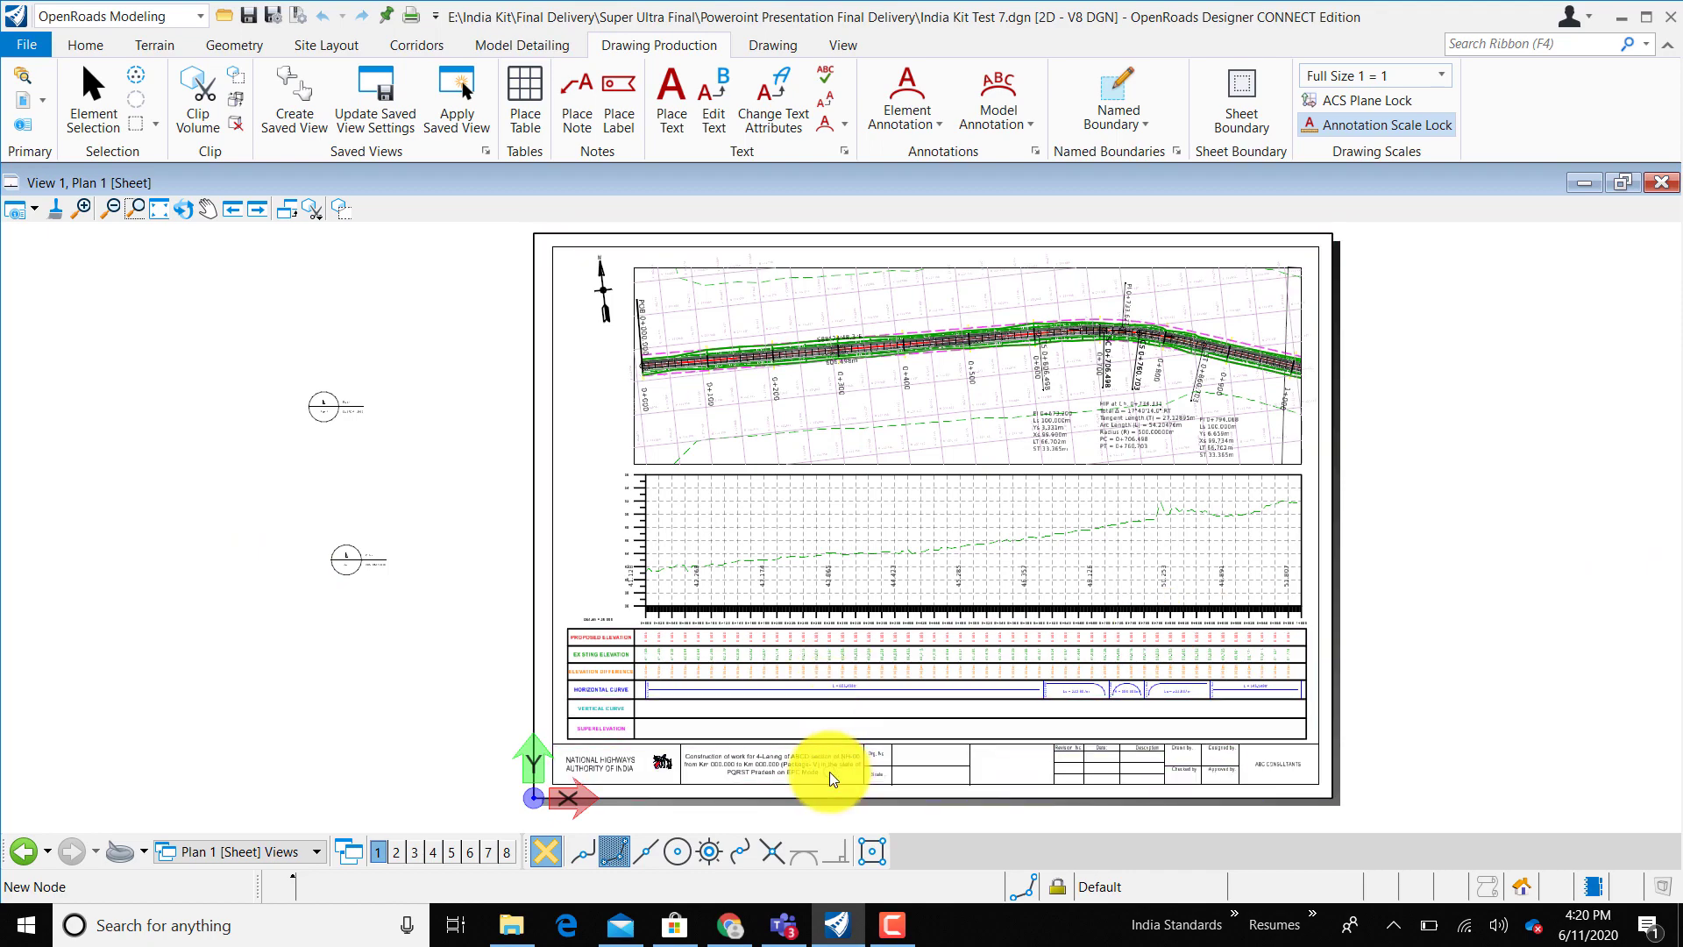
scroll(639, 271, up, 2)
scroll(888, 351, up, 1)
scroll(1008, 385, up, 1)
middle_drag(1127, 420, 751, 420)
scroll(570, 447, down, 1)
scroll(774, 455, up, 2)
scroll(590, 358, down, 2)
scroll(690, 326, up, 2)
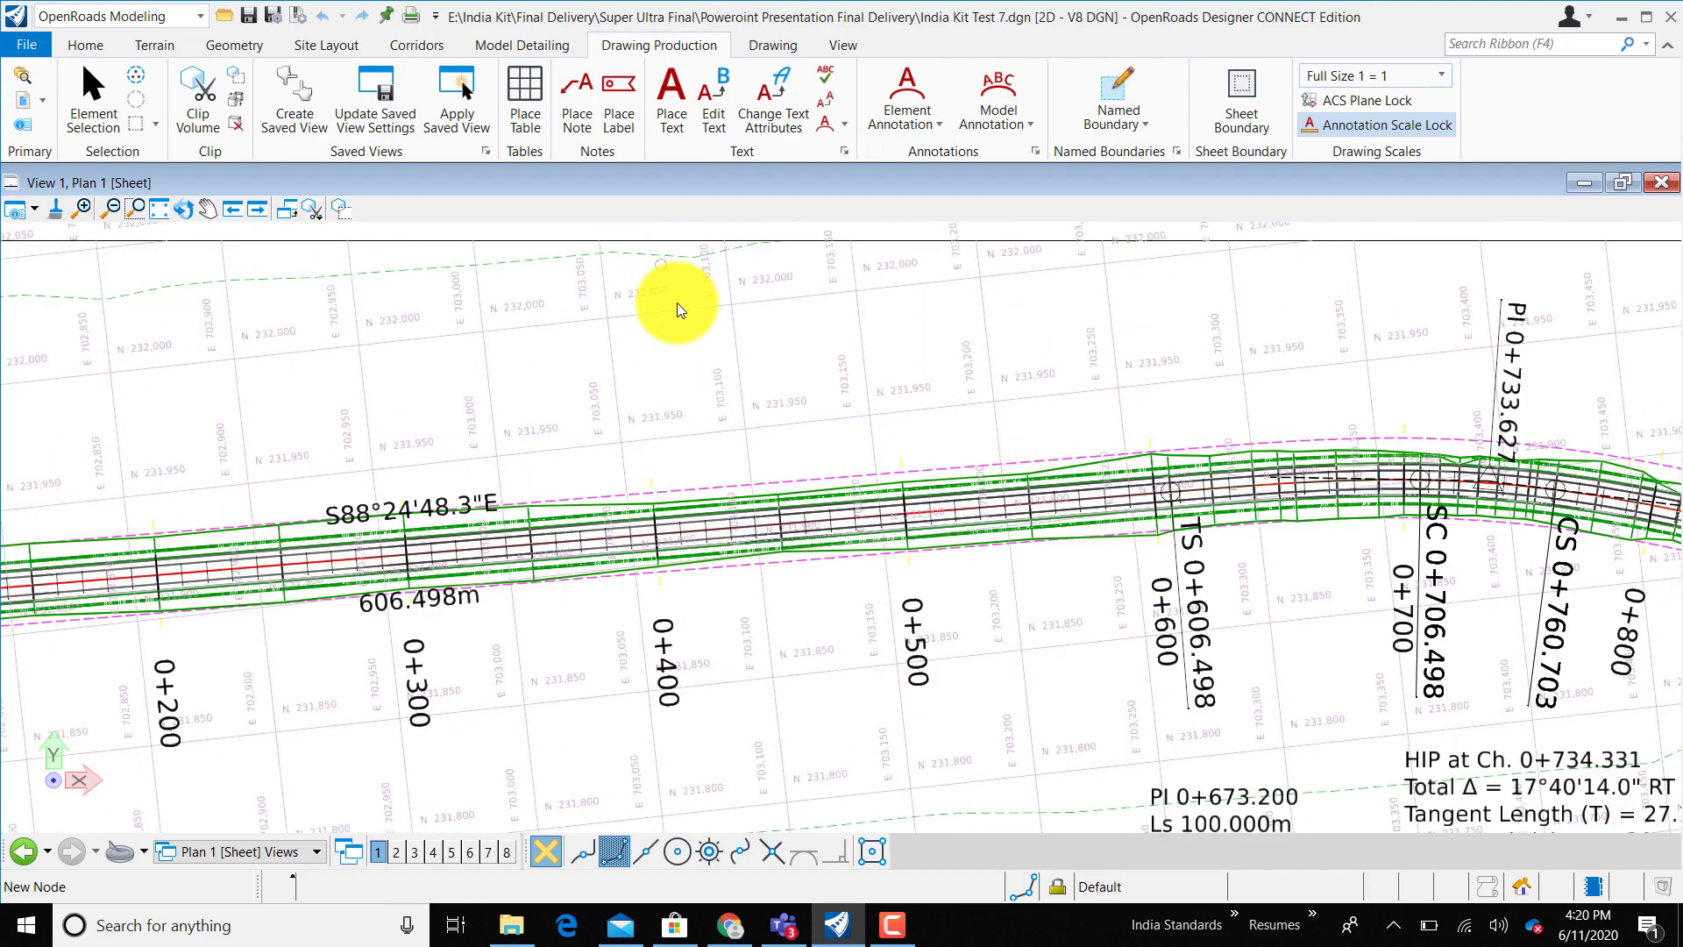
scroll(674, 333, up, 2)
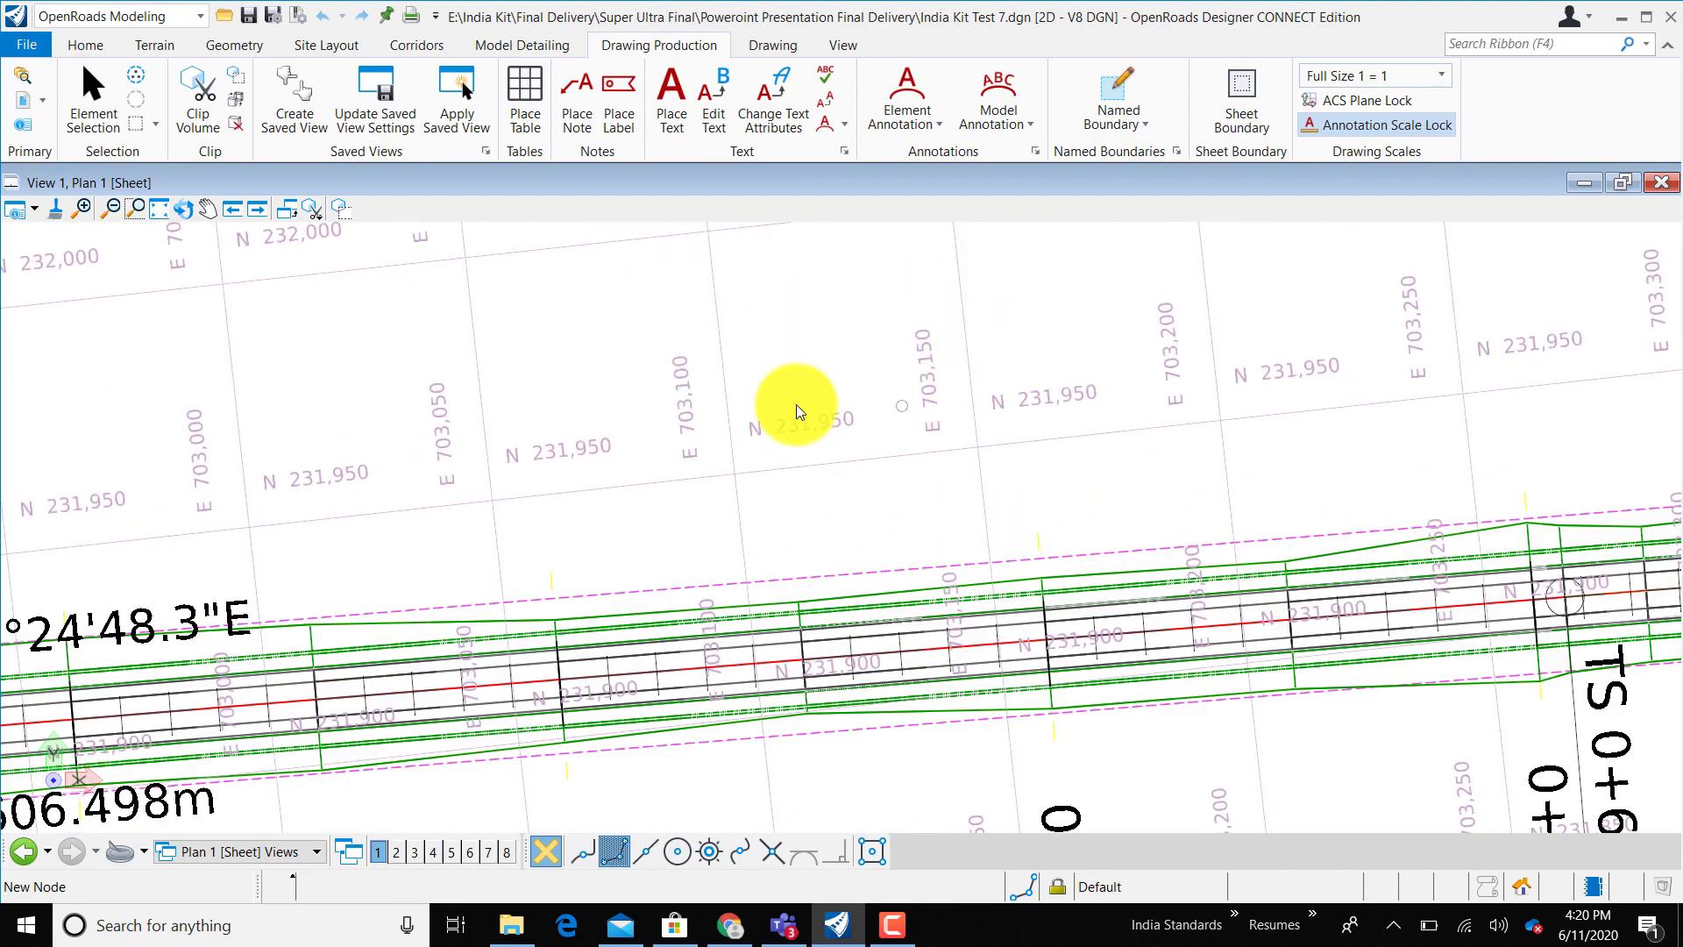
scroll(682, 403, down, 2)
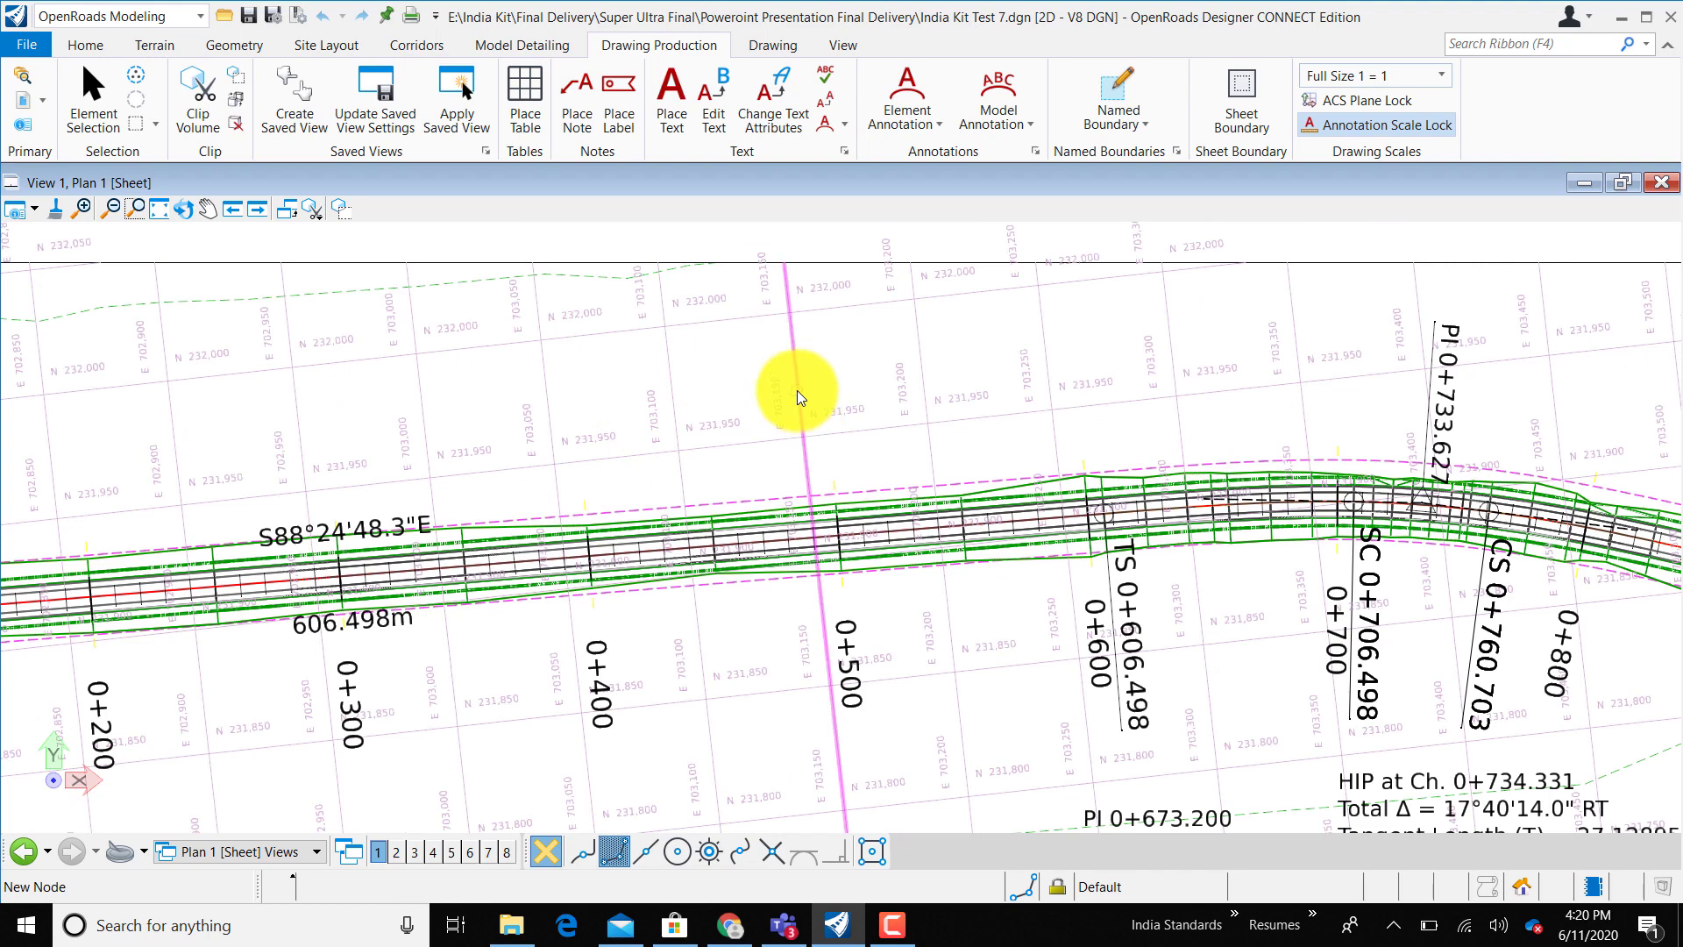
scroll(686, 339, down, 3)
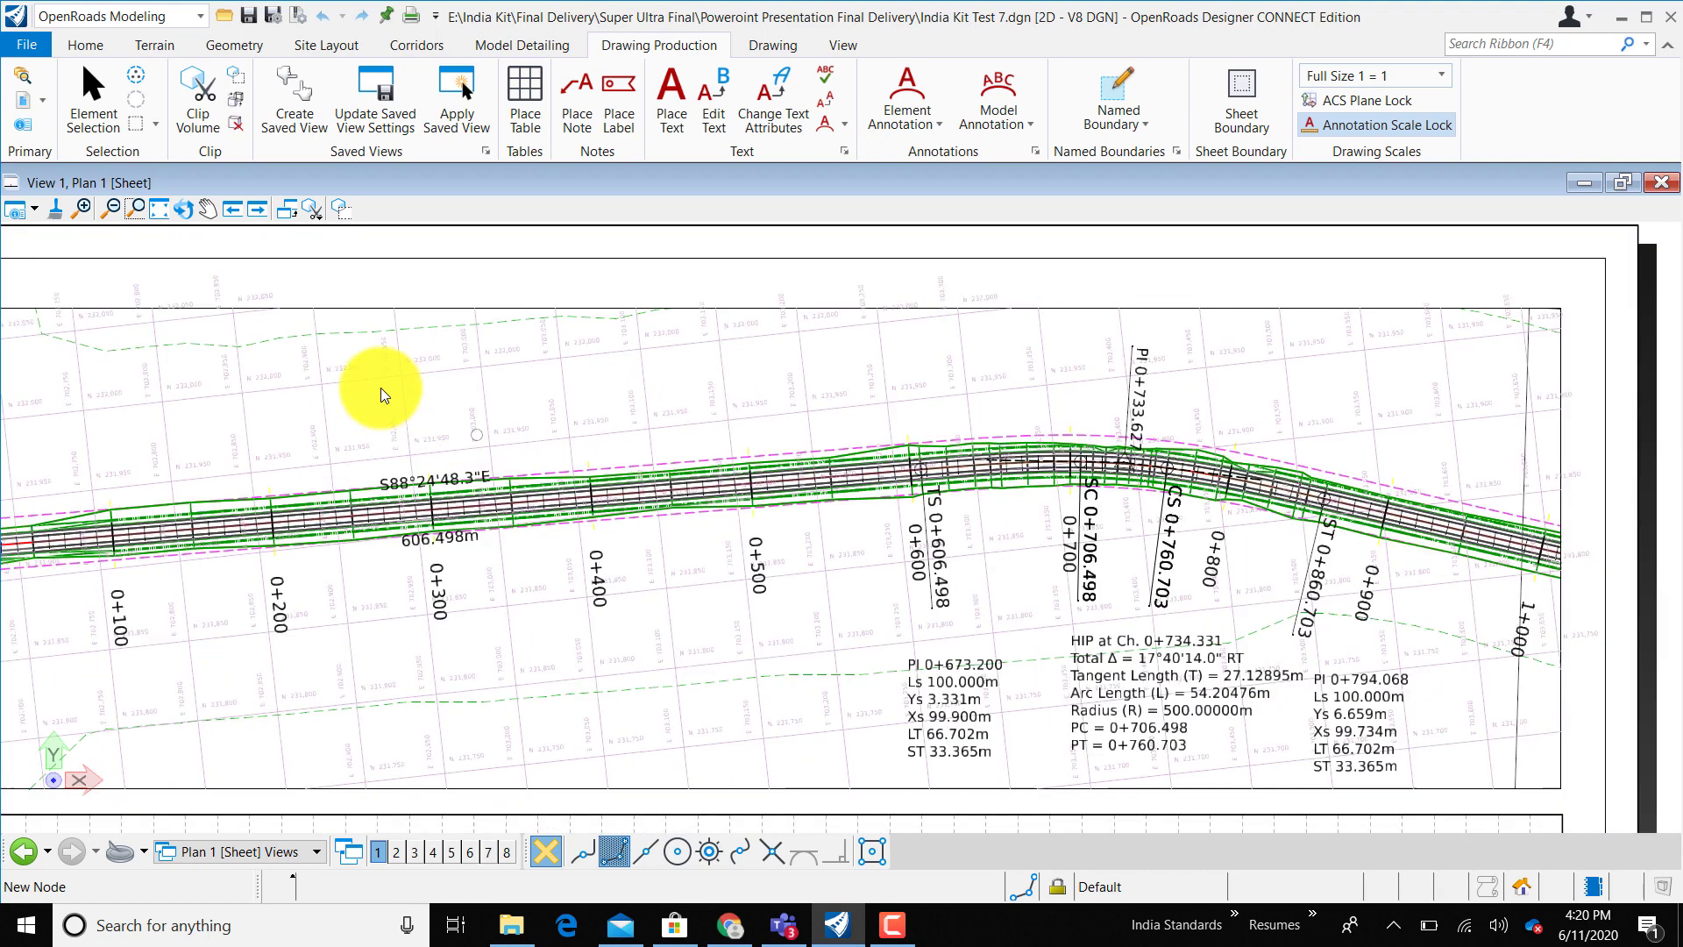
scroll(1044, 555, up, 1)
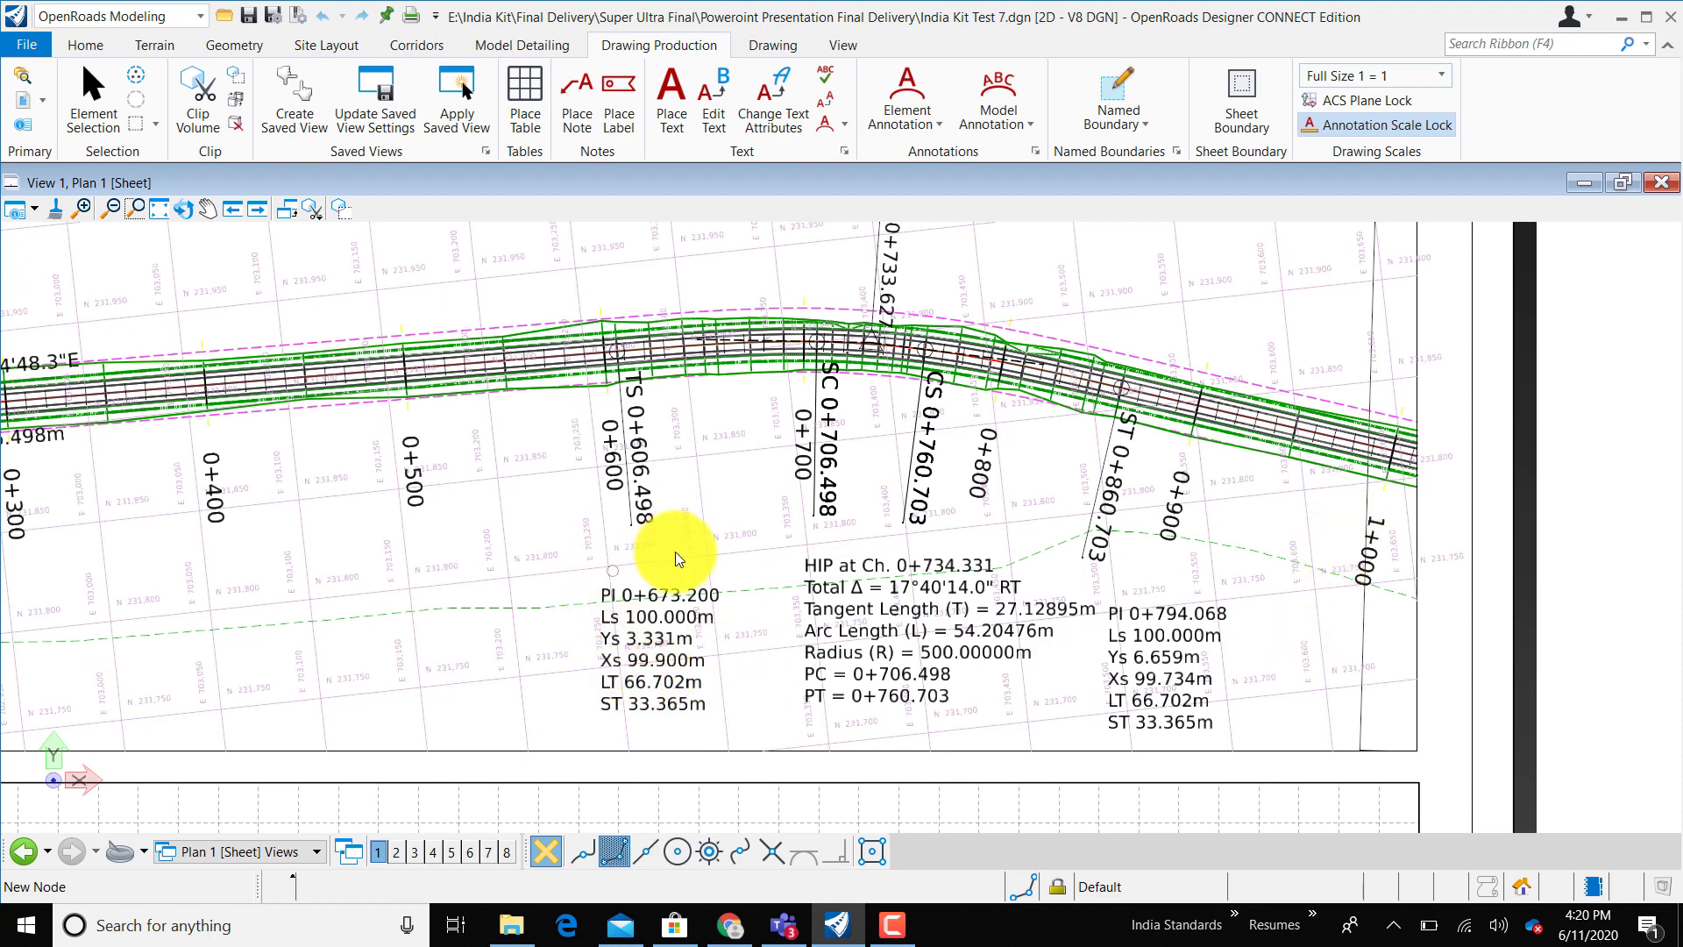
scroll(1288, 600, down, 2)
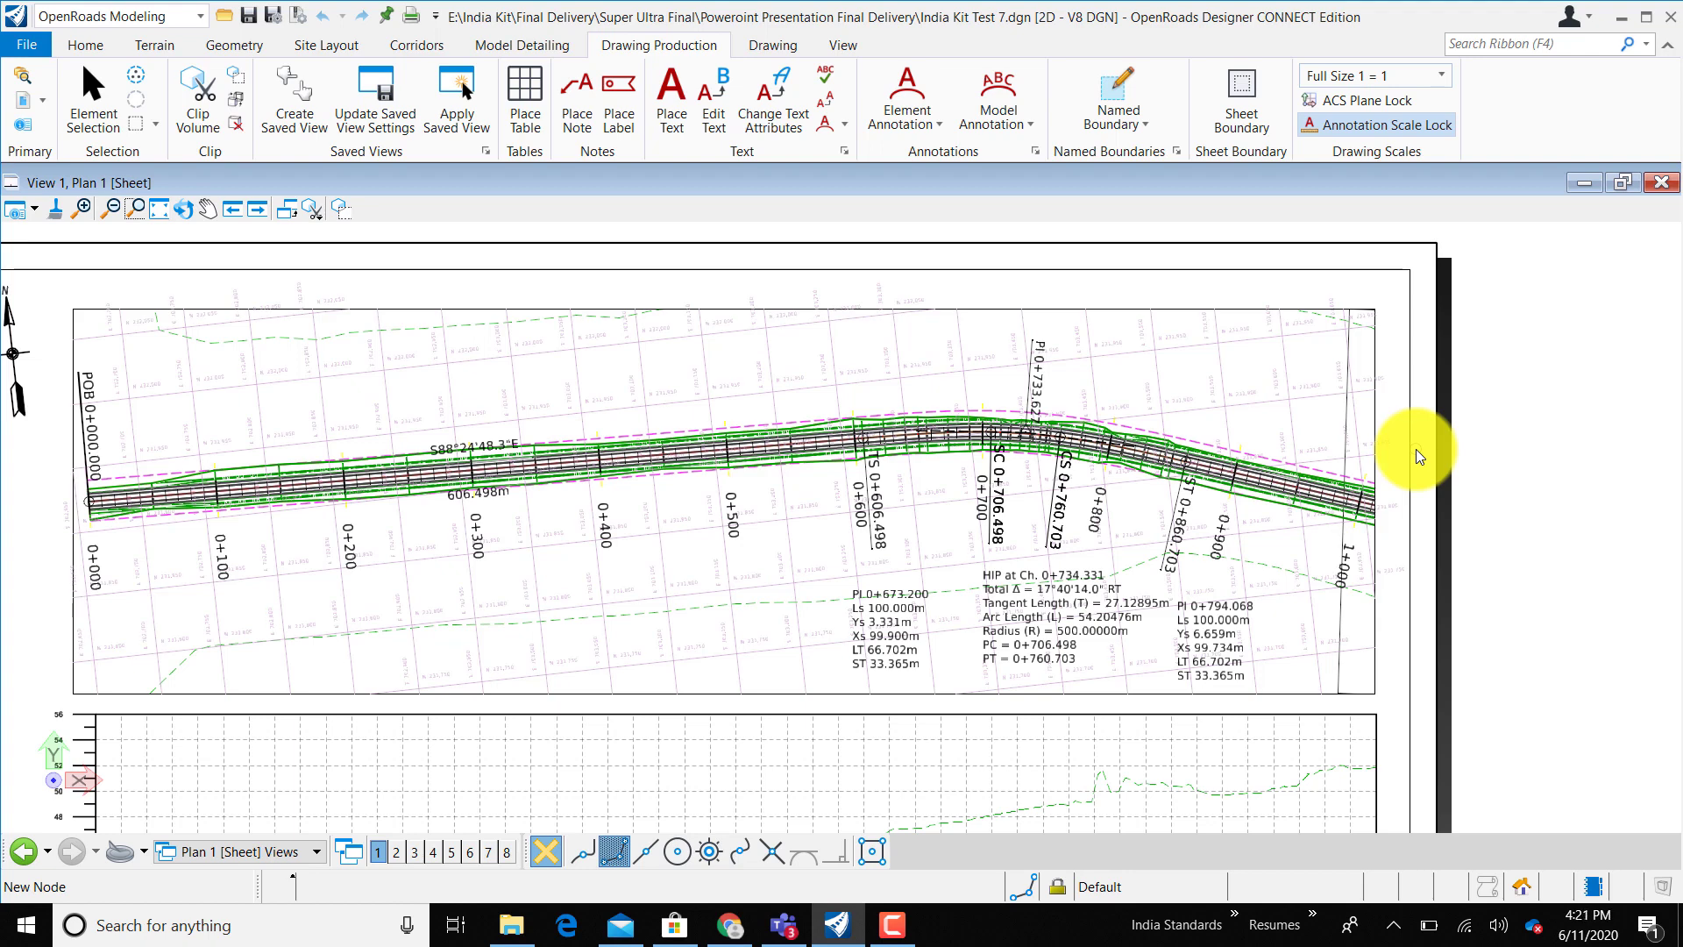
scroll(845, 420, down, 1)
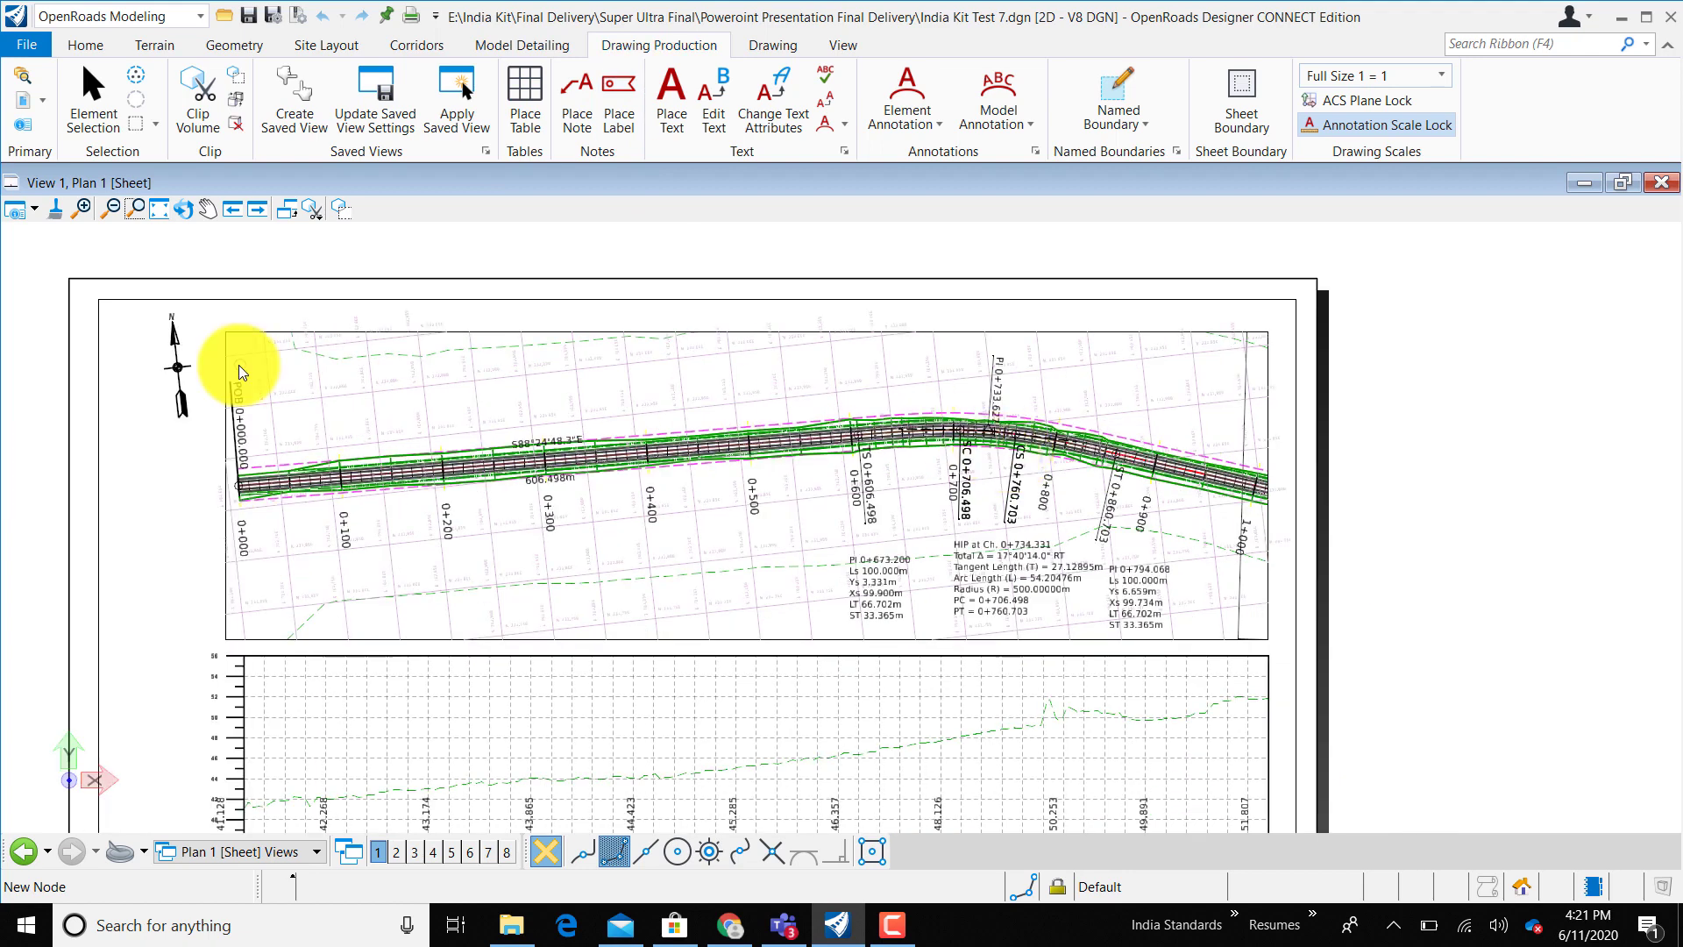
scroll(164, 390, up, 1)
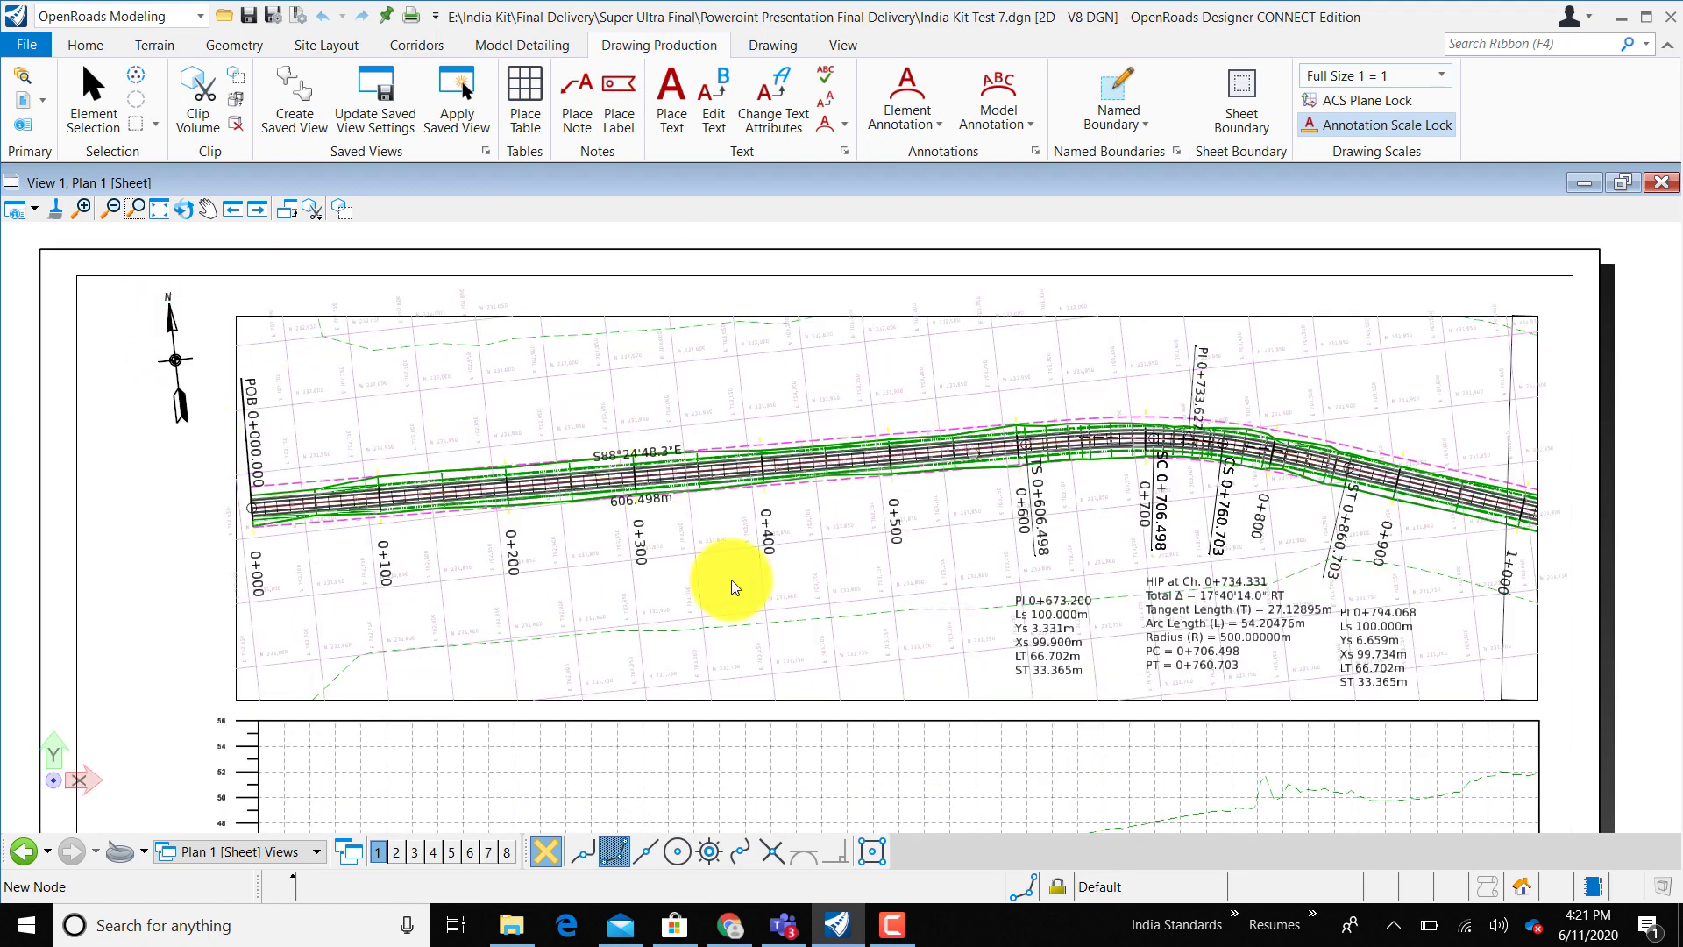
scroll(575, 299, down, 2)
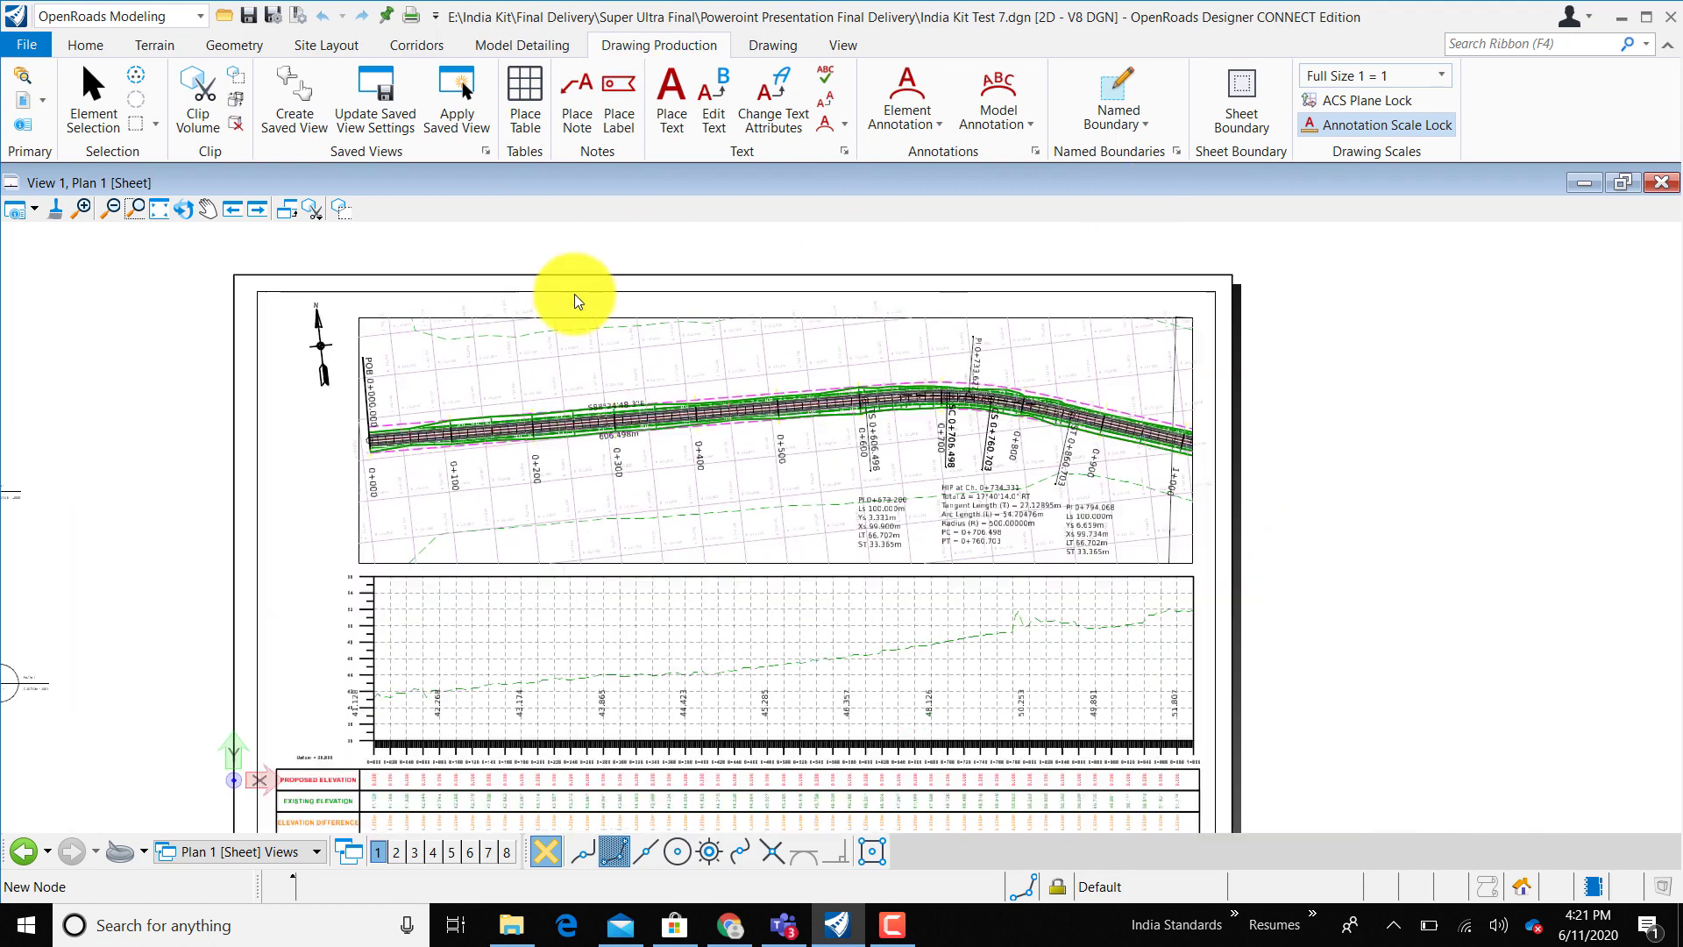
scroll(658, 657, down, 1)
scroll(450, 733, up, 6)
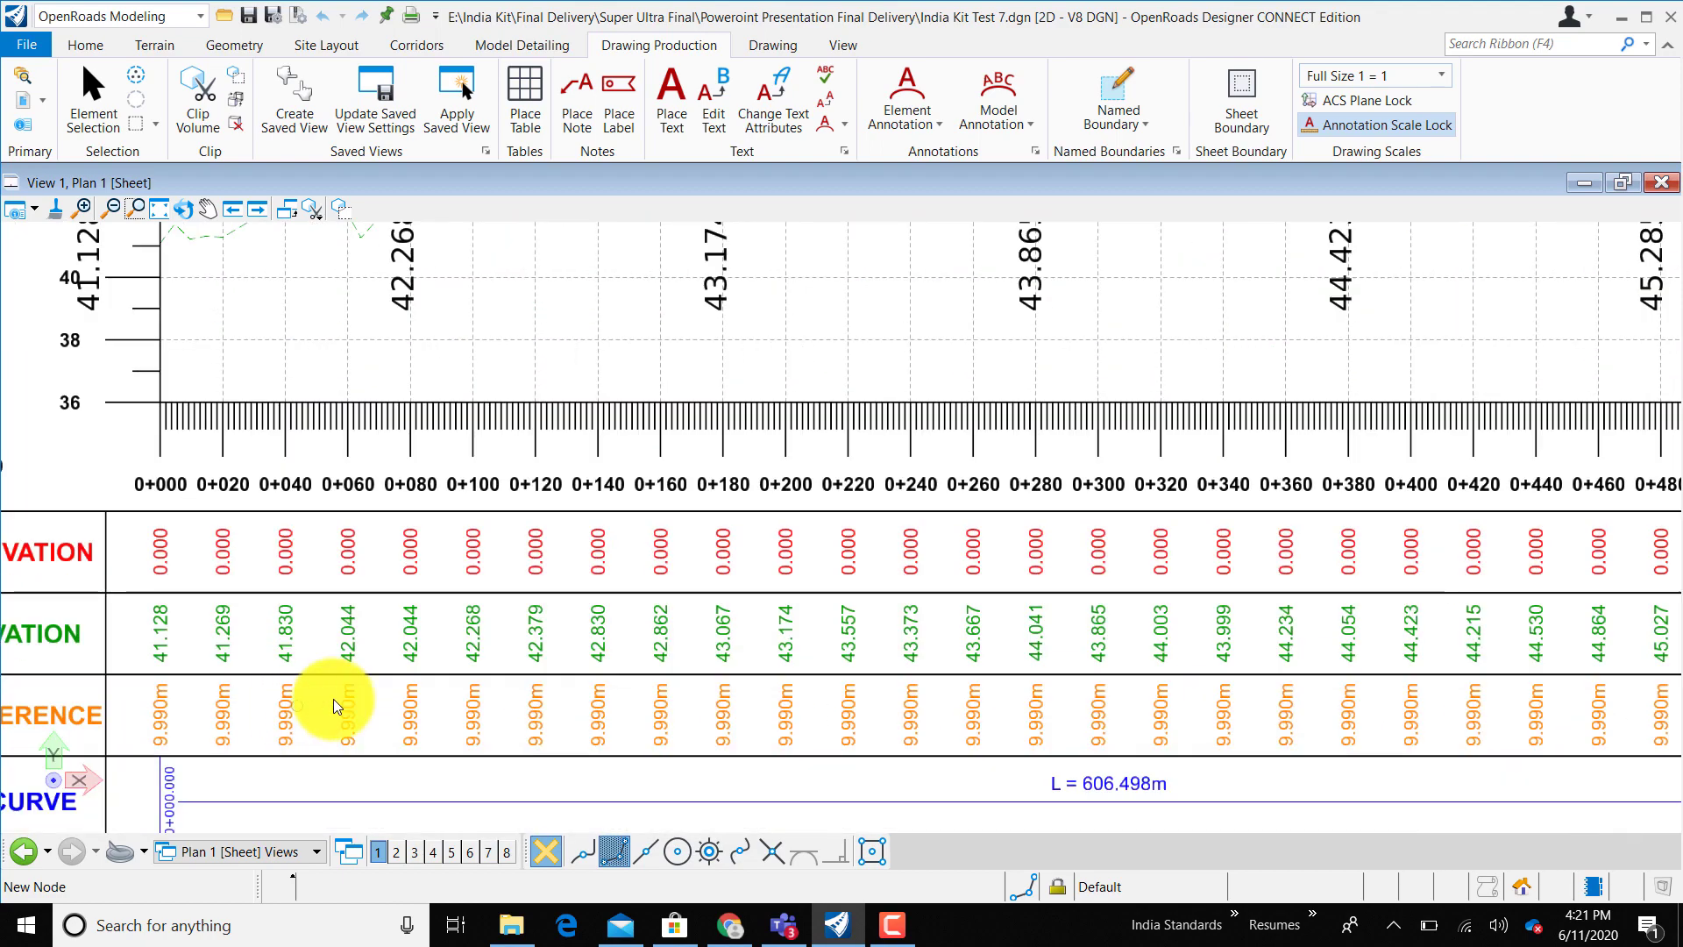
scroll(620, 375, down, 2)
scroll(601, 507, up, 1)
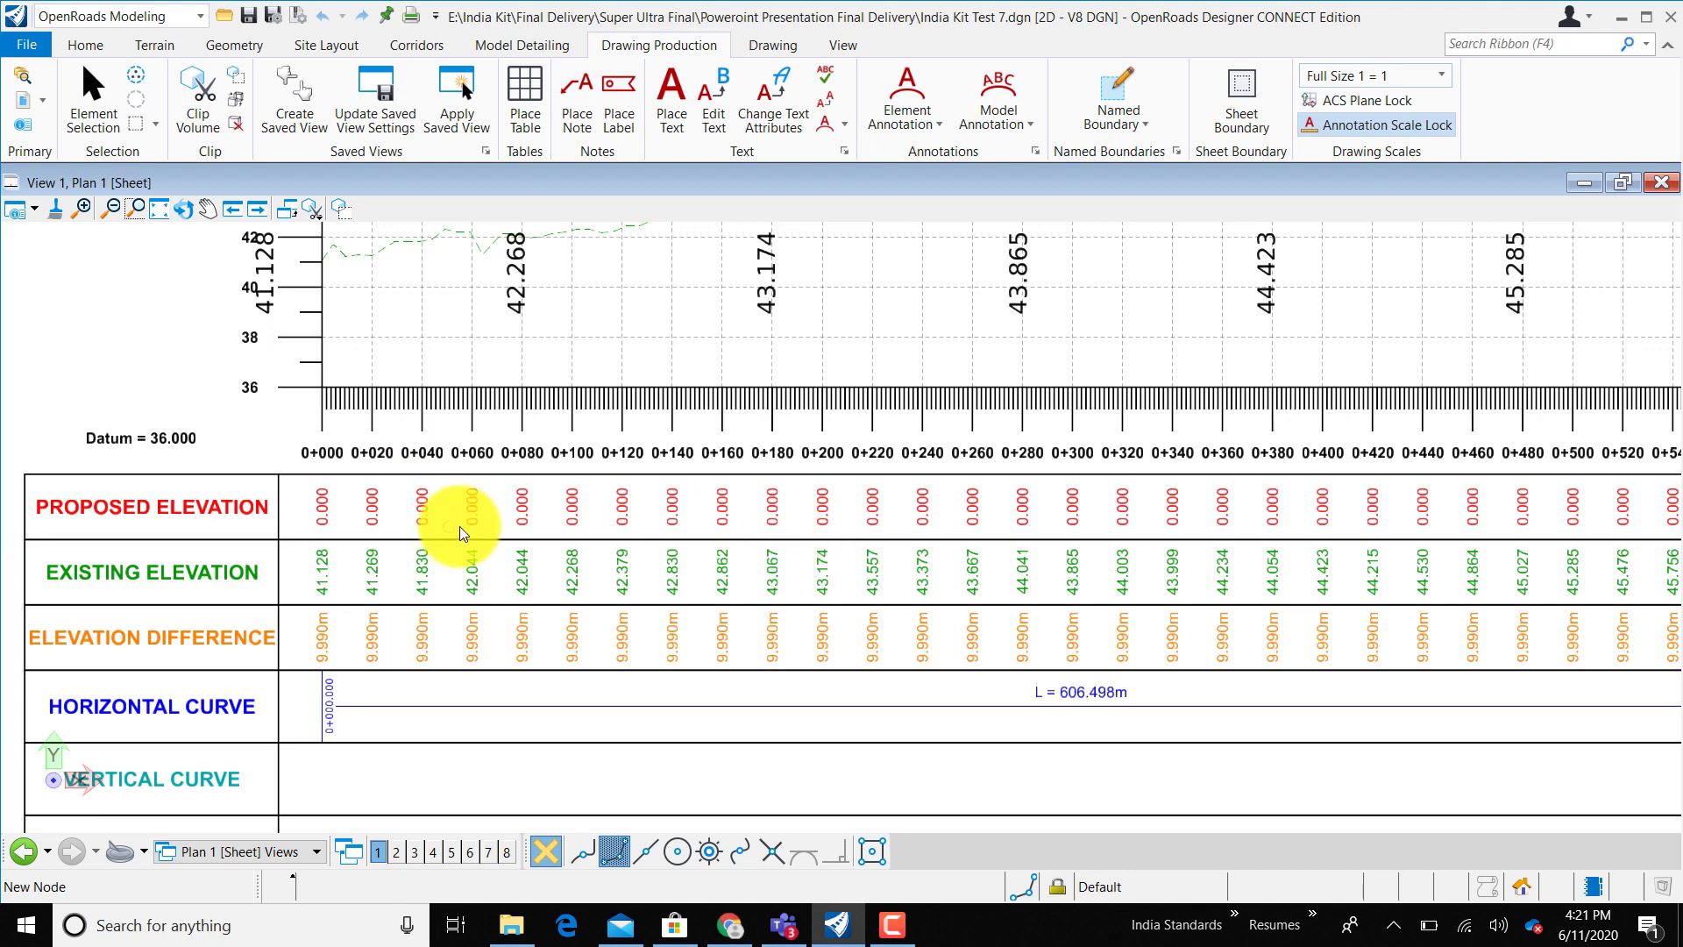
scroll(377, 520, down, 1)
mouse_move(487, 468)
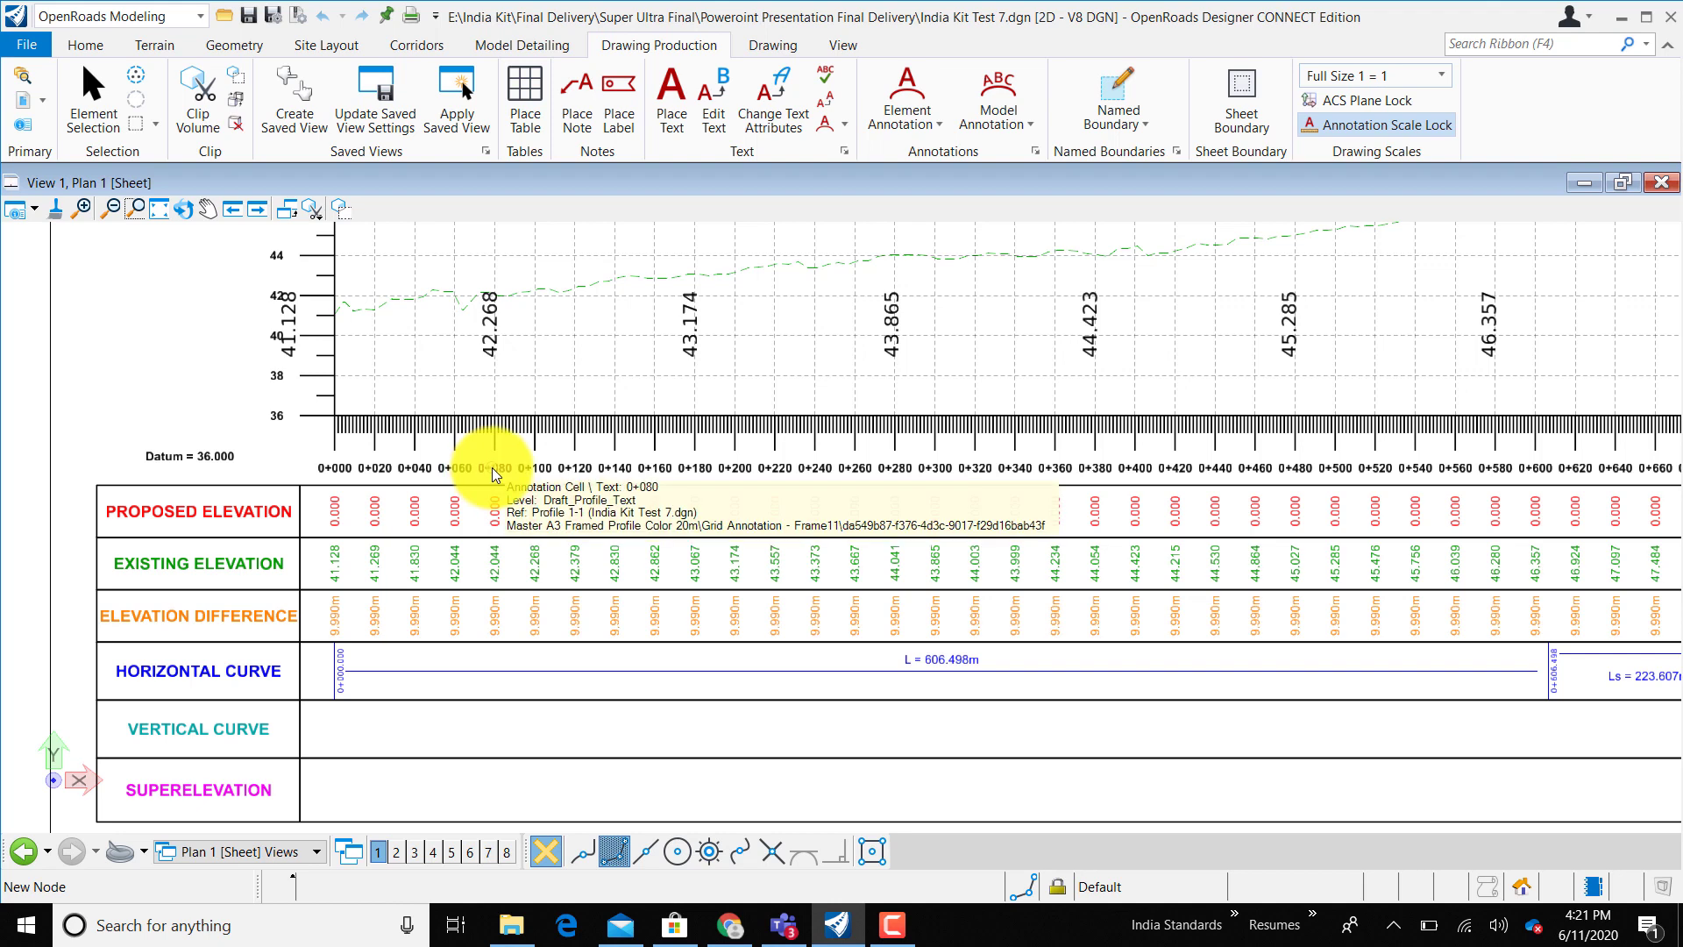
scroll(502, 459, down, 2)
scroll(501, 459, down, 2)
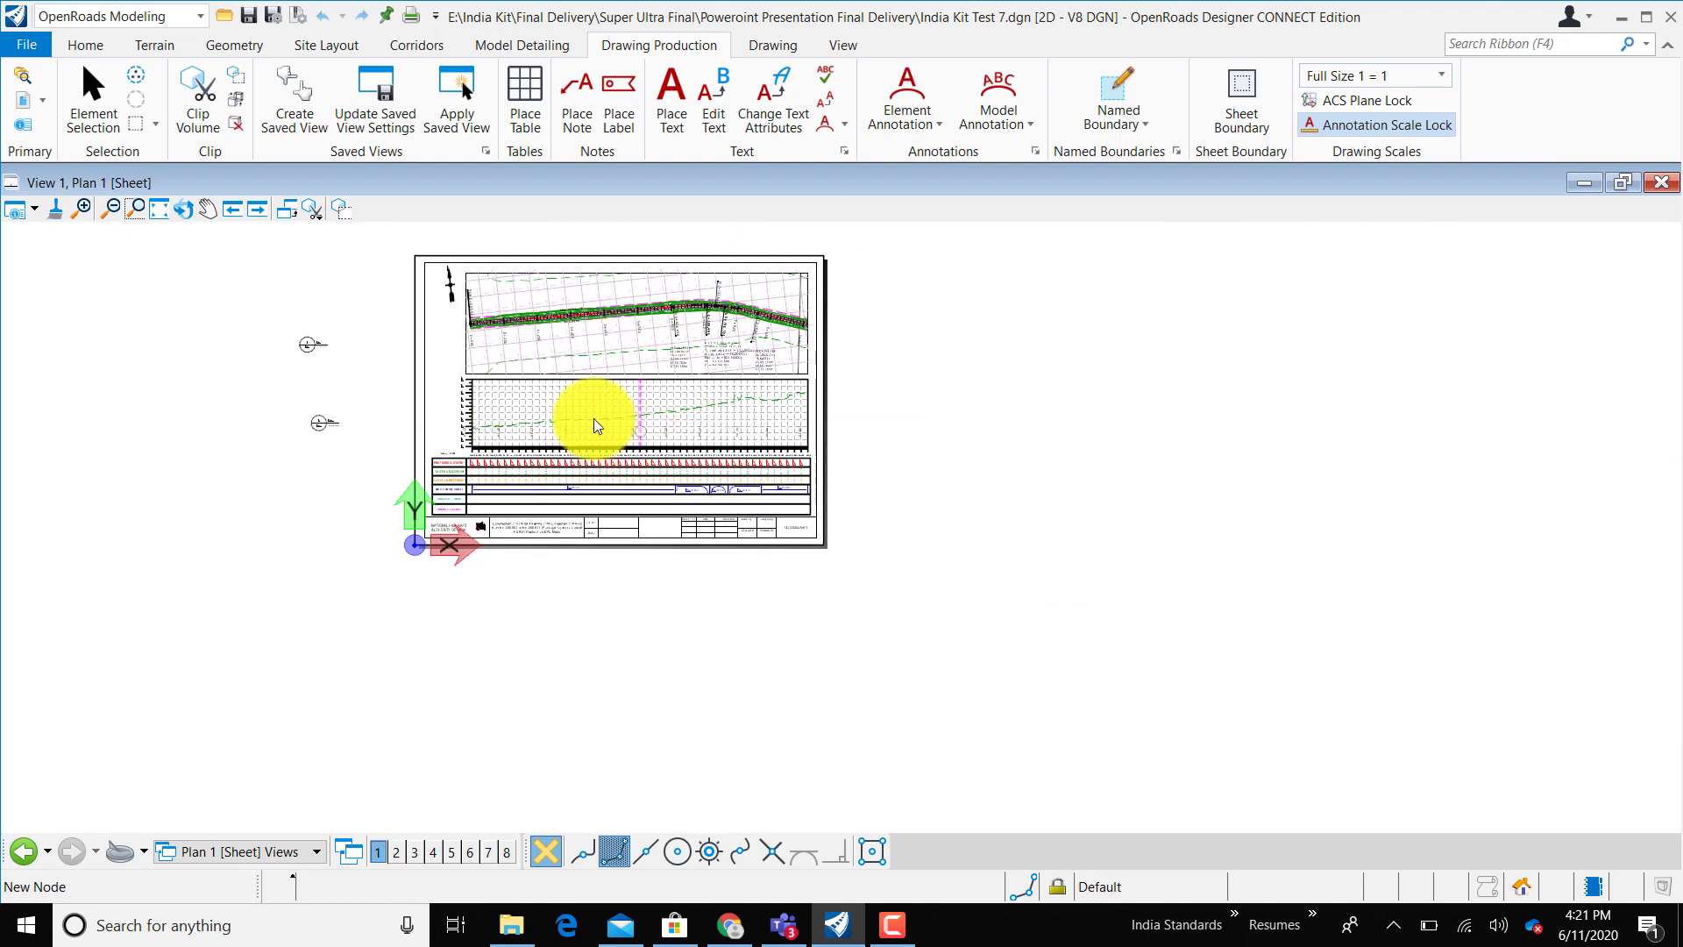
scroll(555, 421, up, 1)
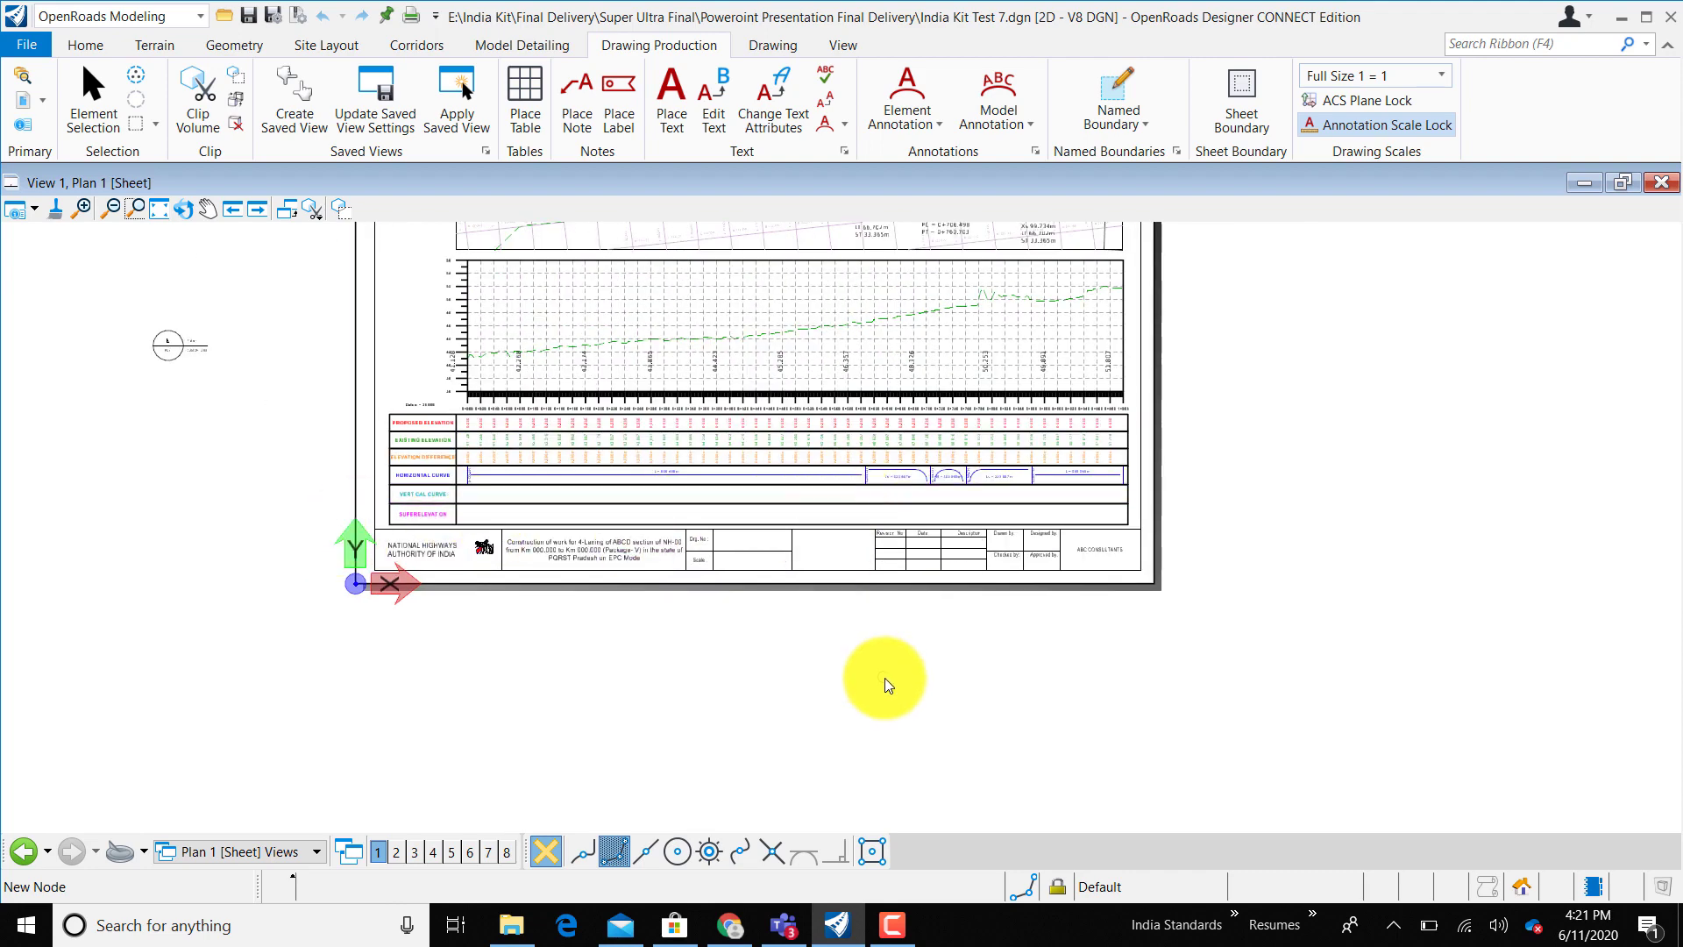
scroll(789, 544, down, 3)
scroll(725, 406, up, 3)
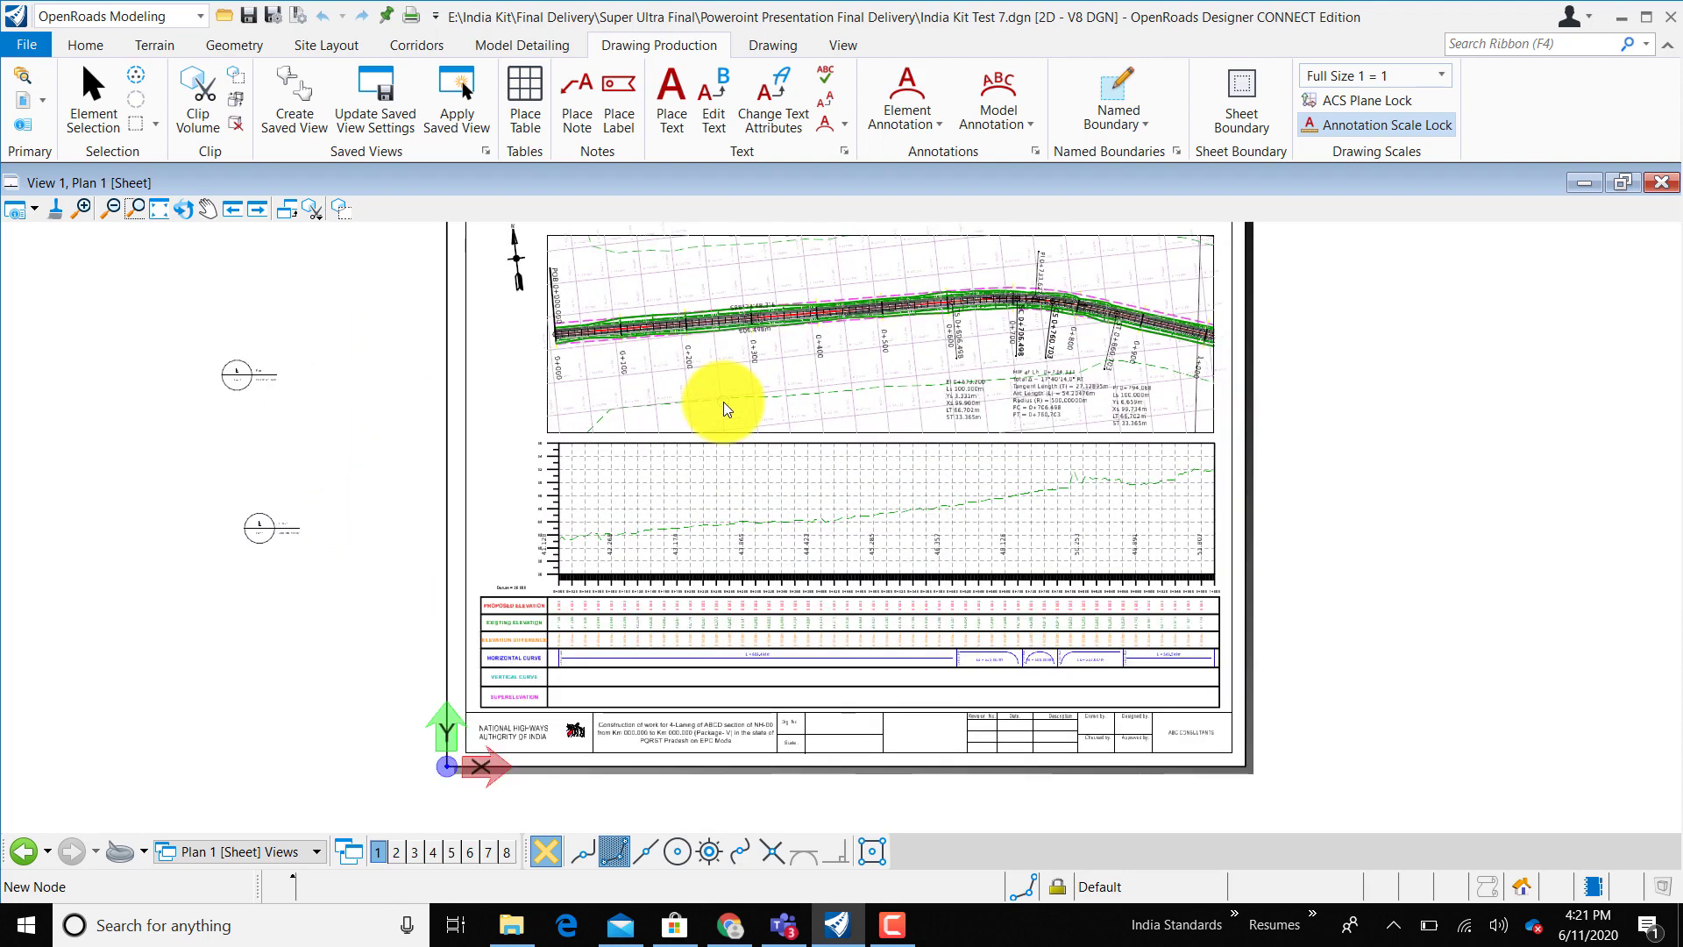
scroll(962, 546, up, 1)
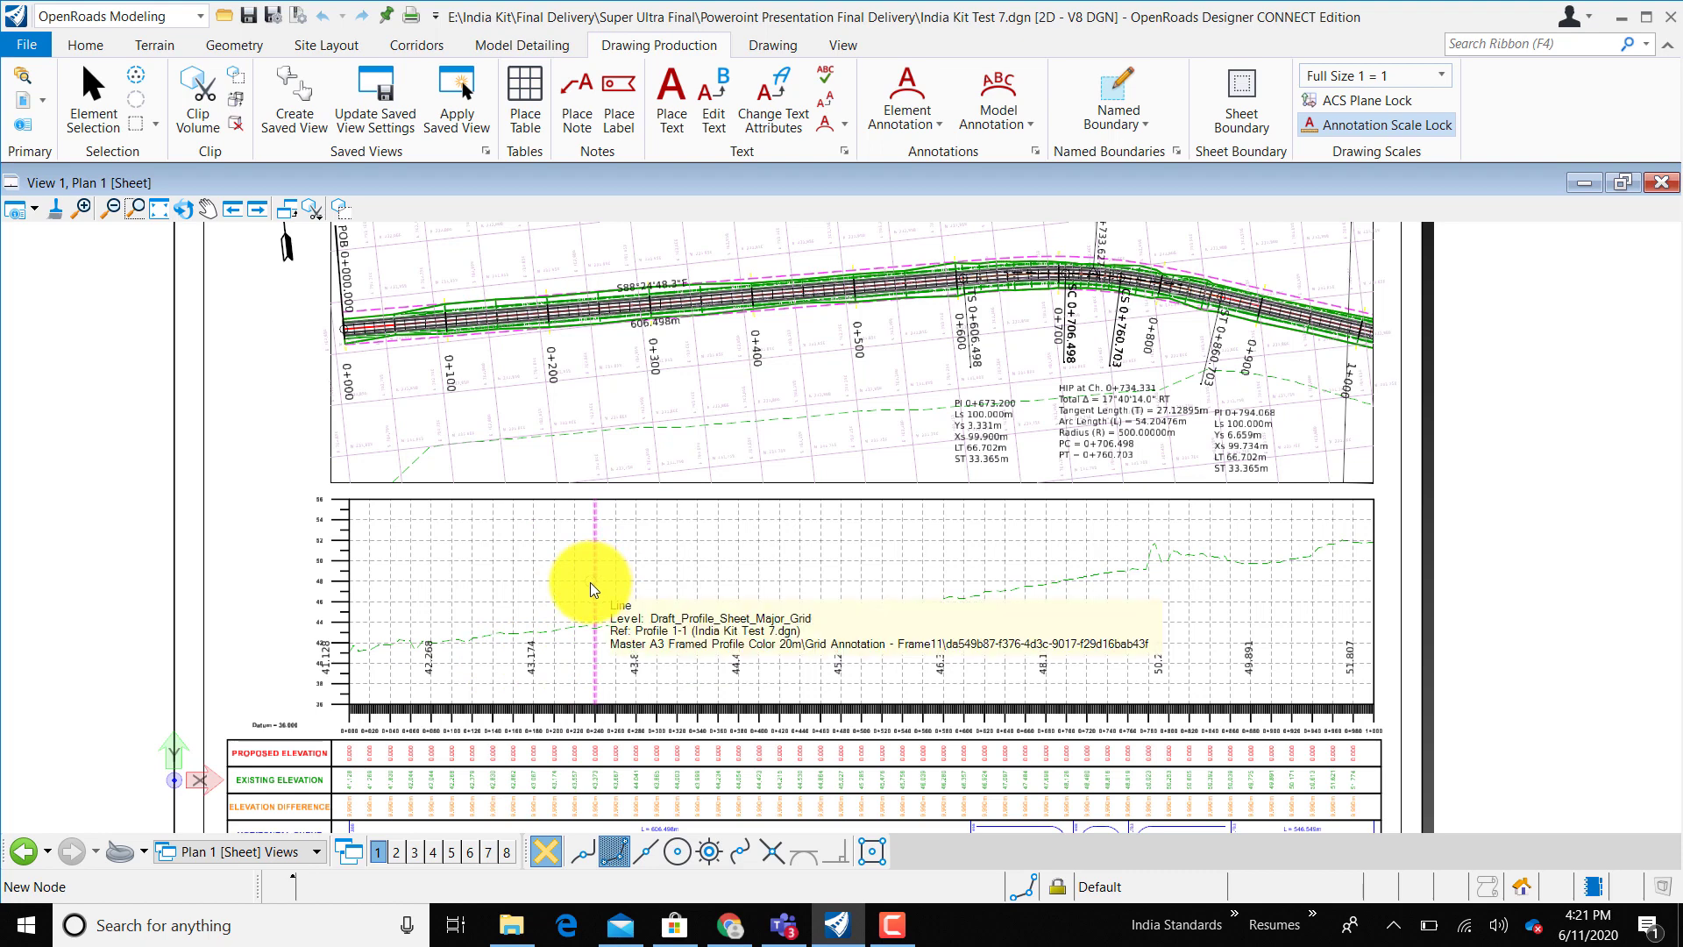
scroll(625, 597, down, 1)
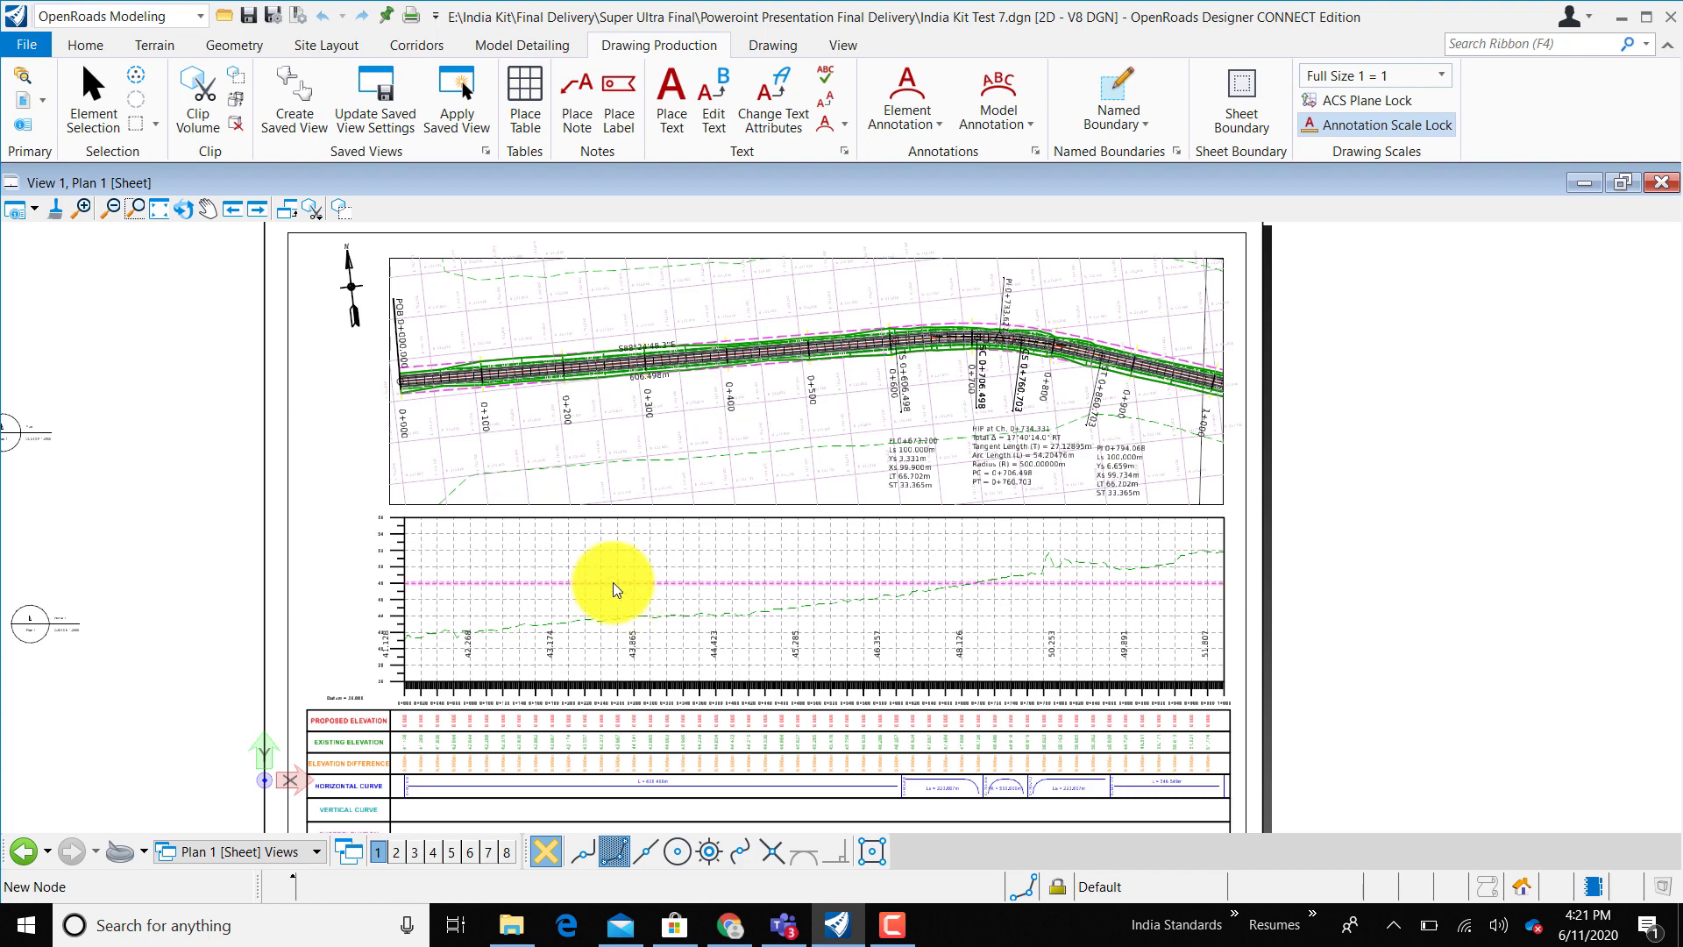
Switch to Plan 4 [Sheet] Views and zoom around the 3+000 to 4+000 plan and profile bands.
click(300, 851)
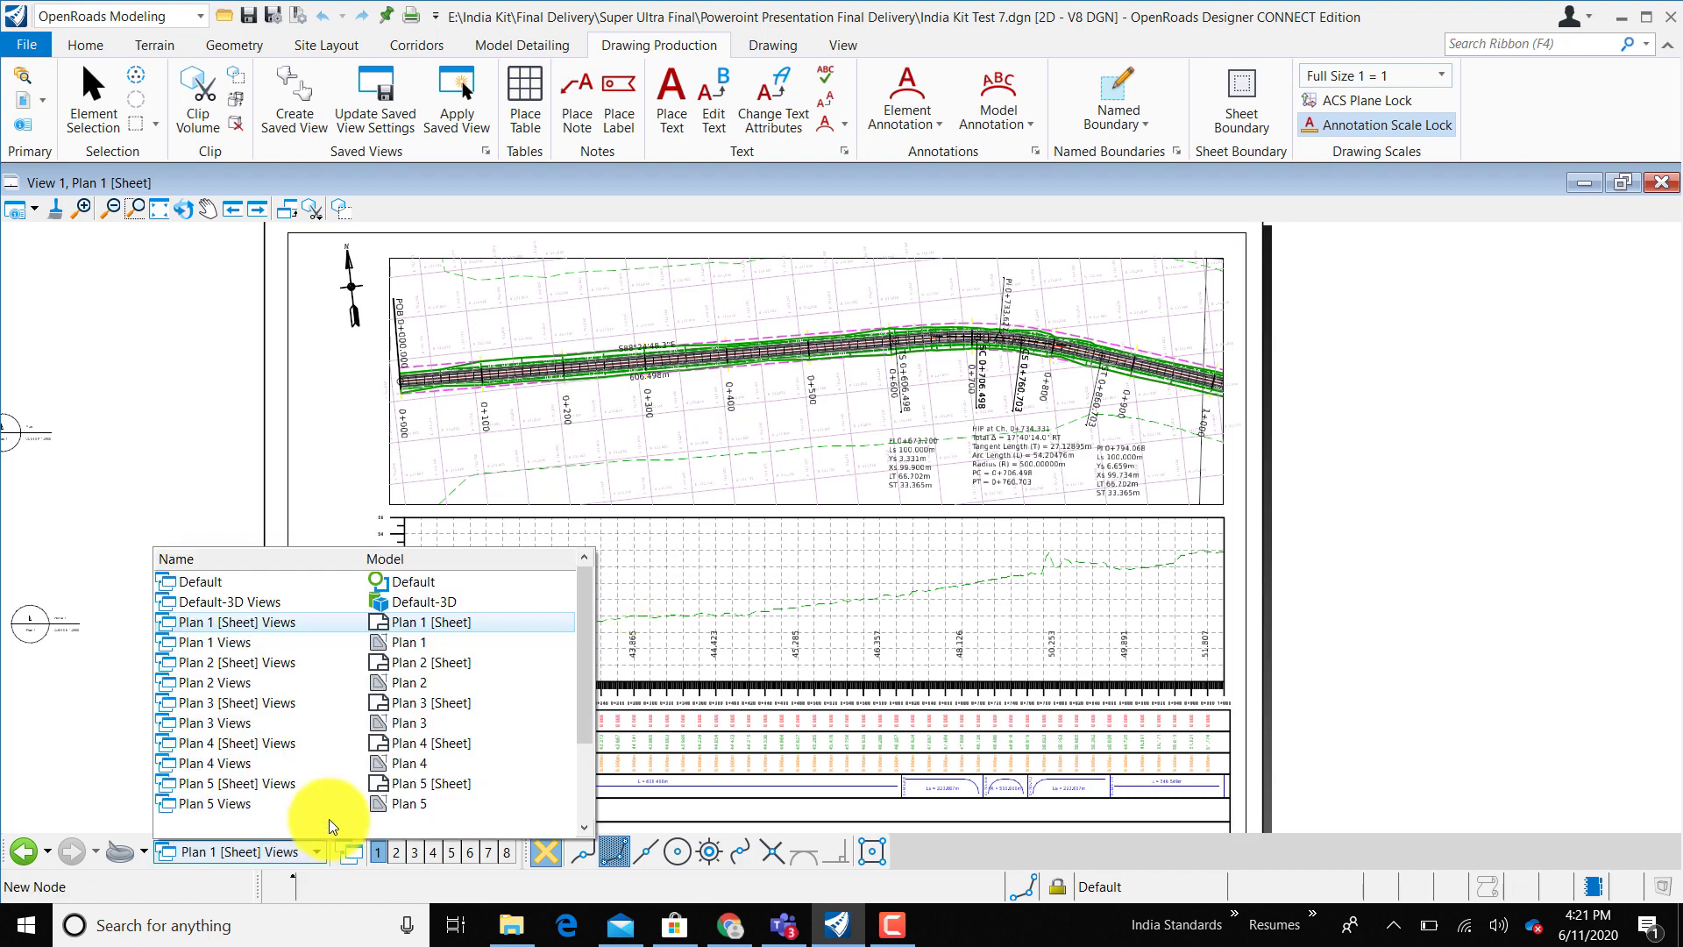
click(418, 743)
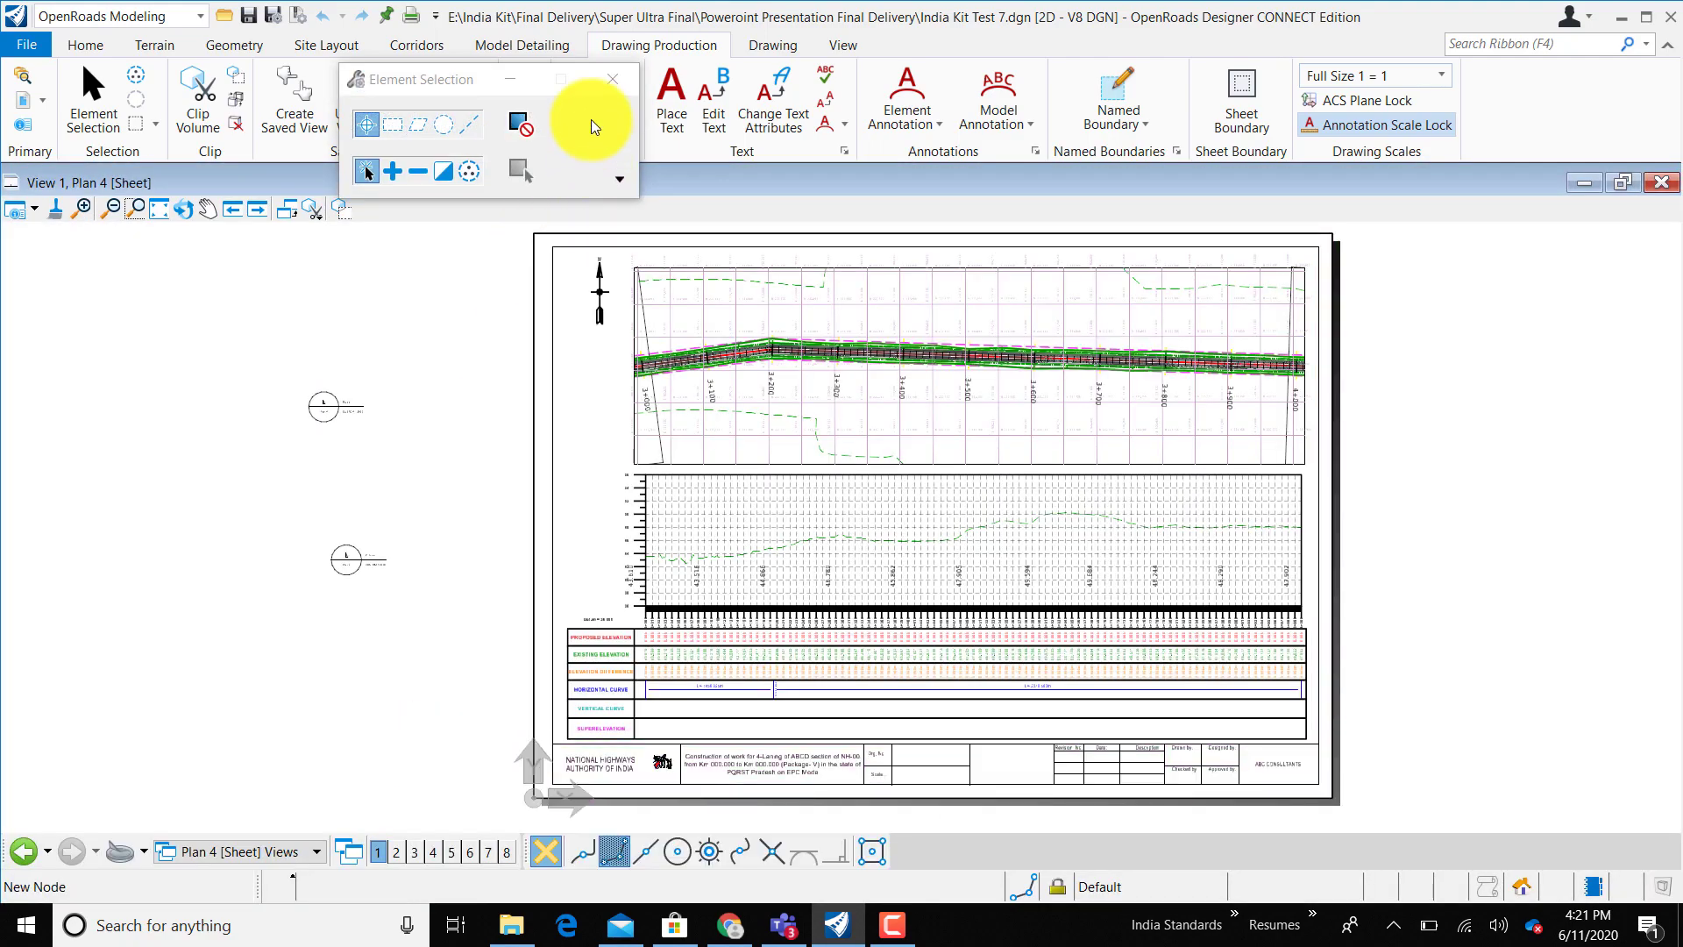
scroll(1378, 599, up, 2)
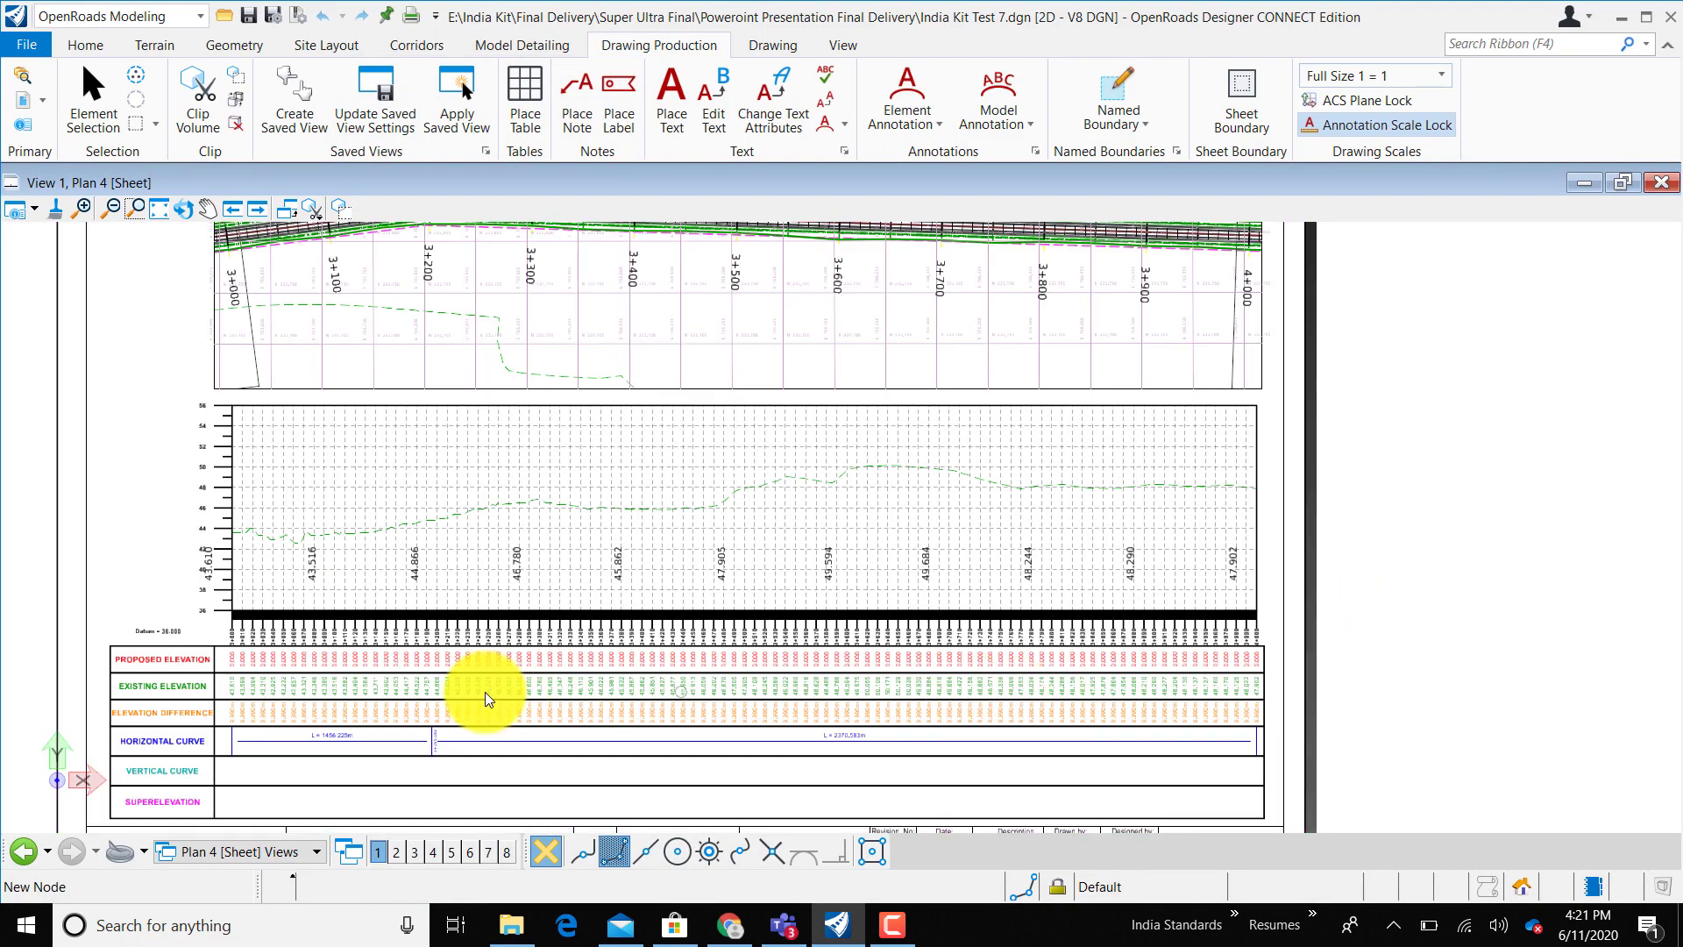
scroll(219, 681, up, 3)
scroll(424, 513, down, 3)
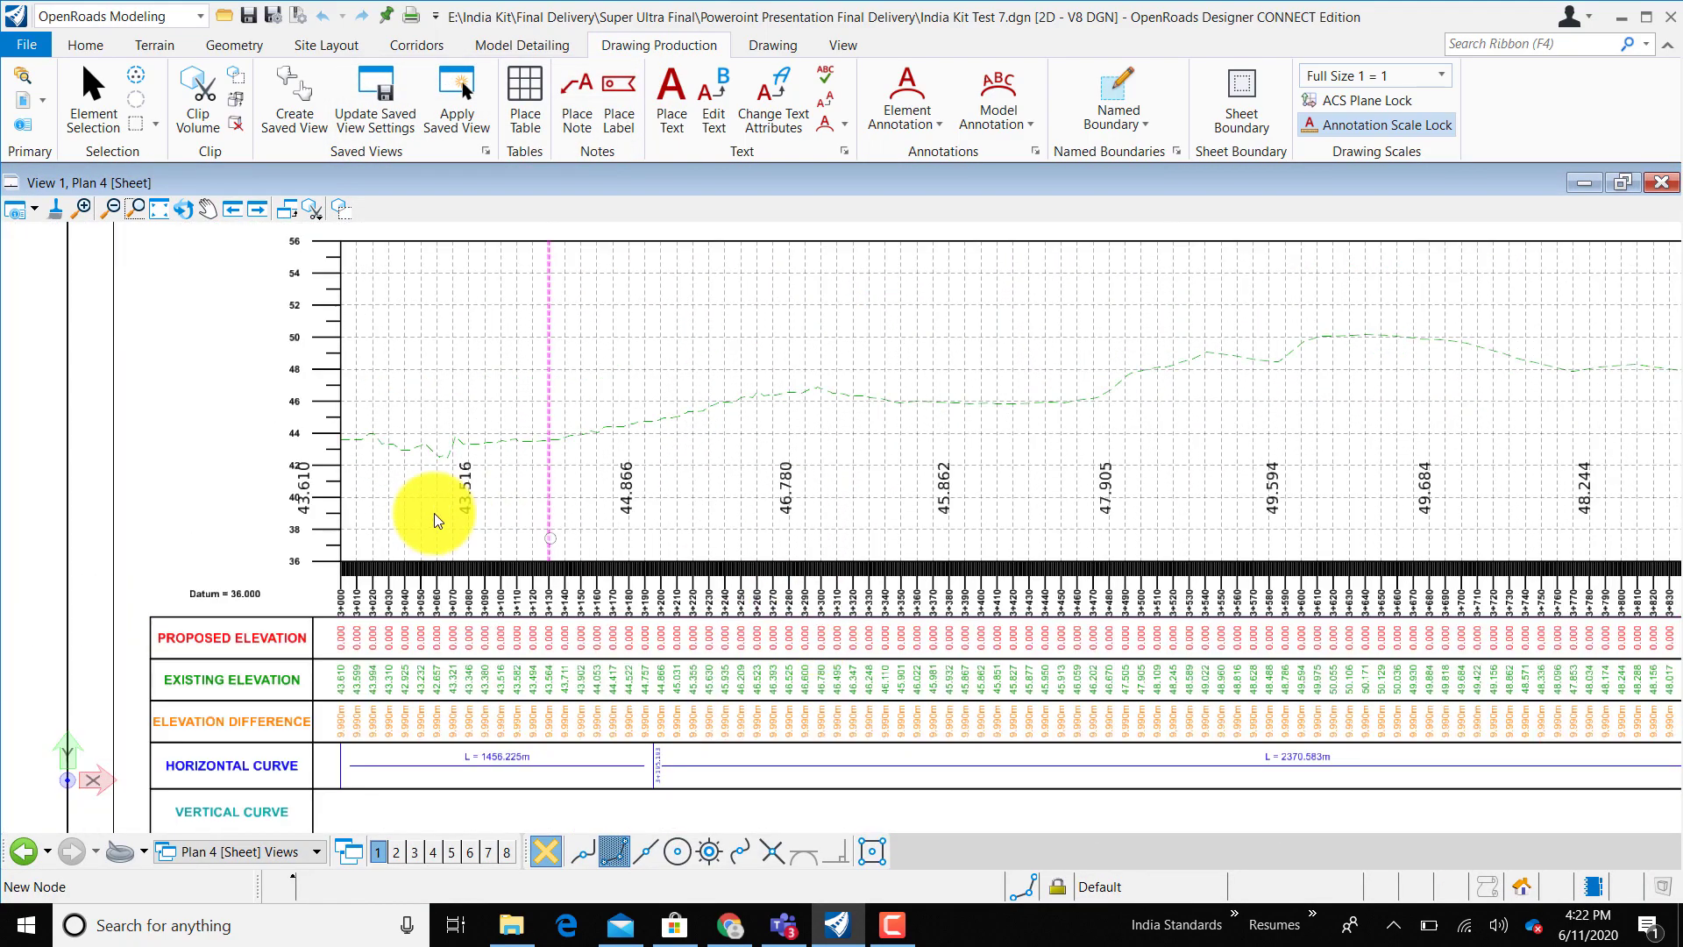
scroll(271, 424, up, 5)
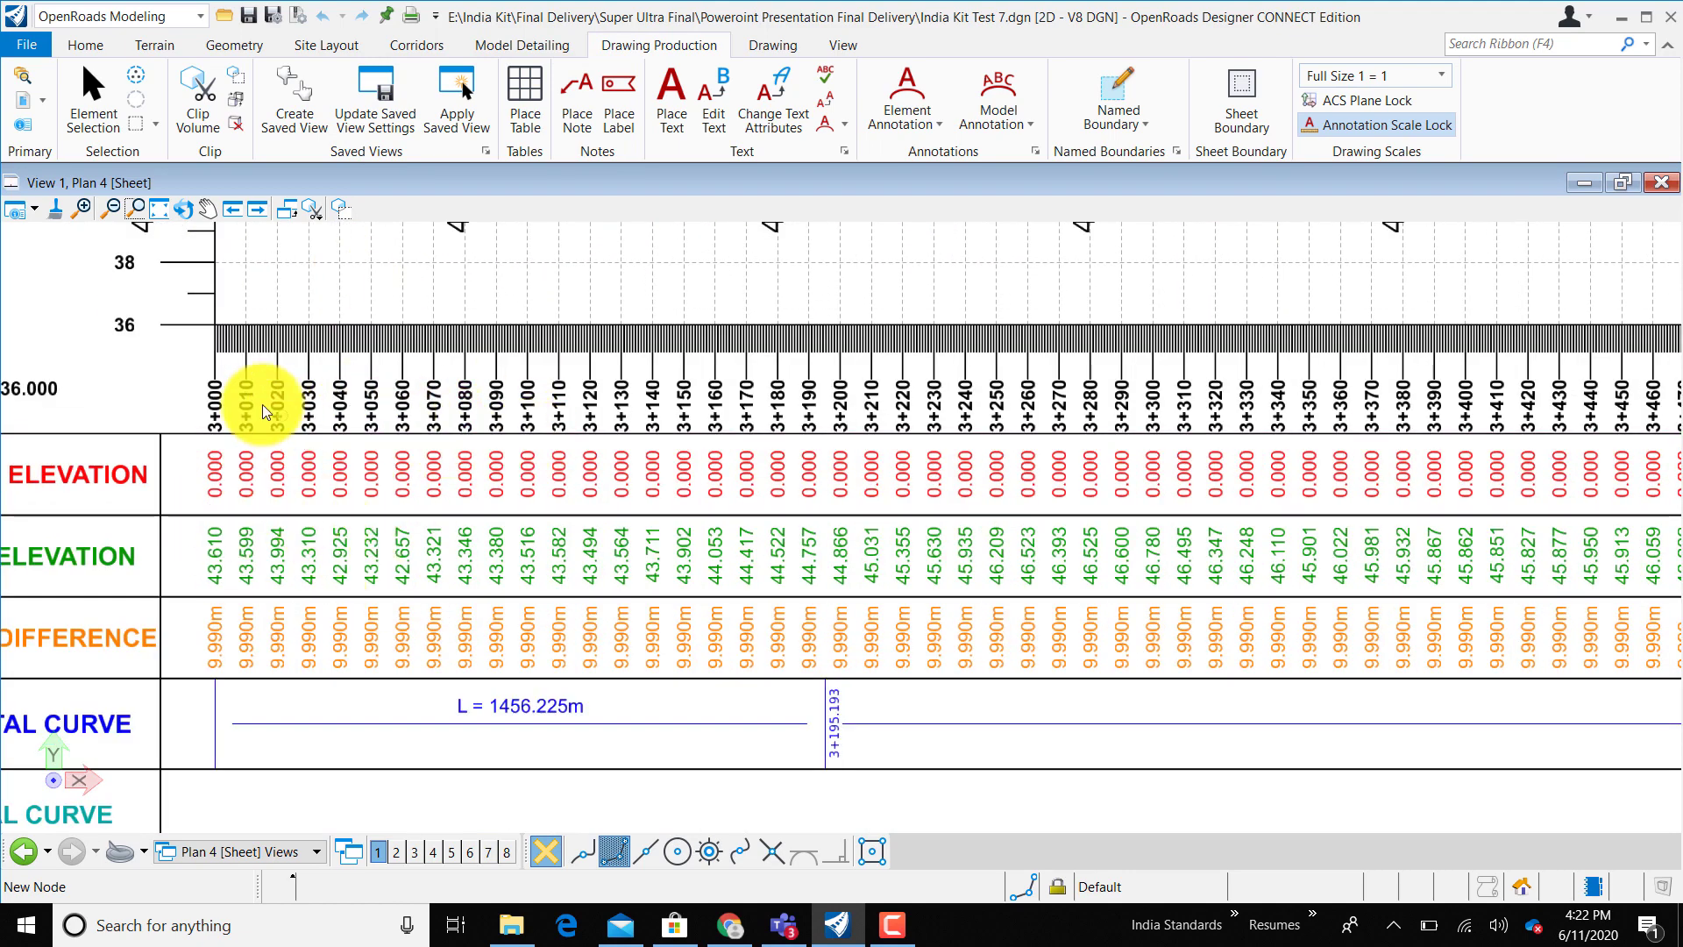
scroll(236, 430, down, 3)
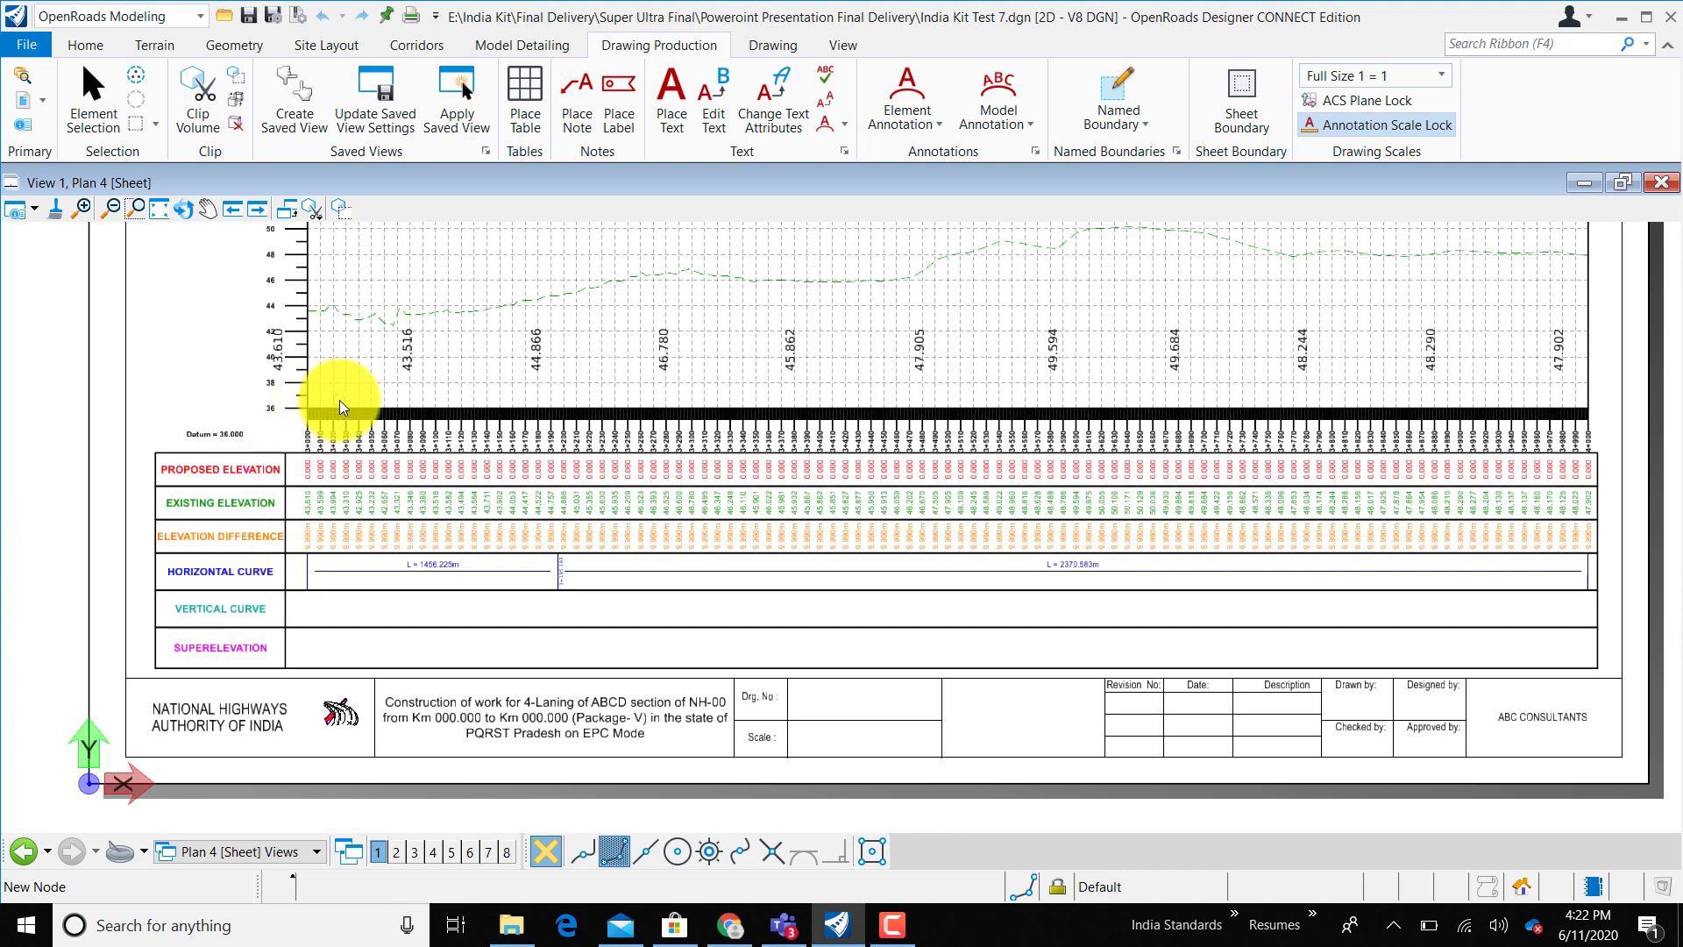
scroll(514, 634, down, 1)
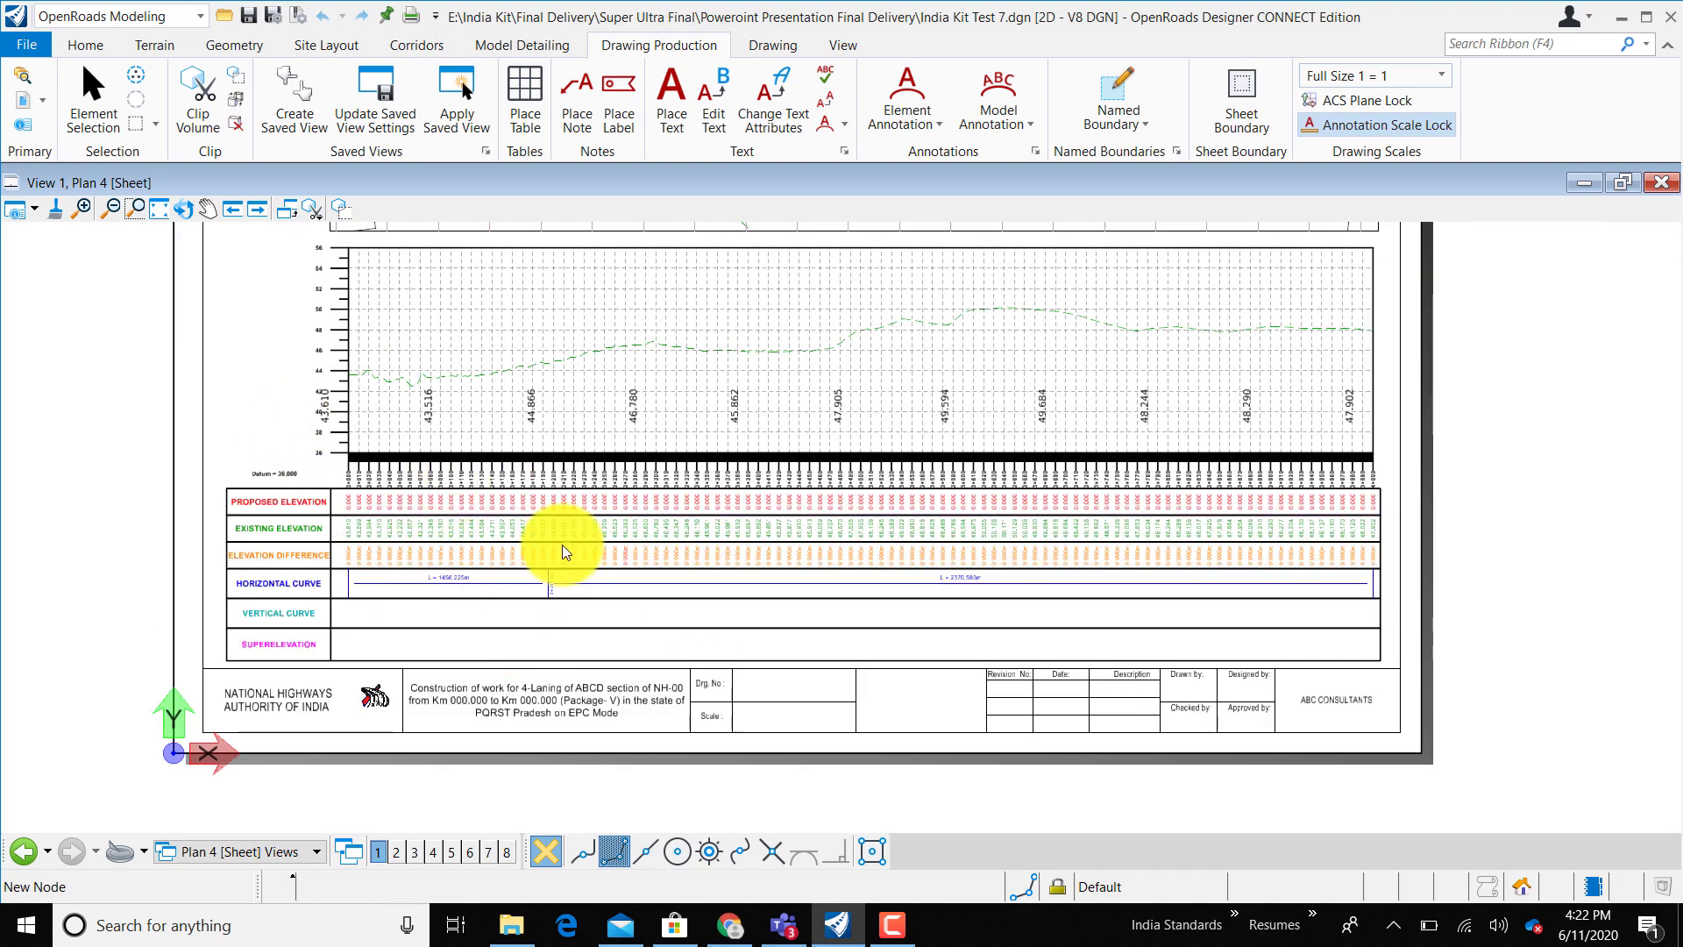
scroll(560, 545, up, 1)
scroll(543, 658, down, 1)
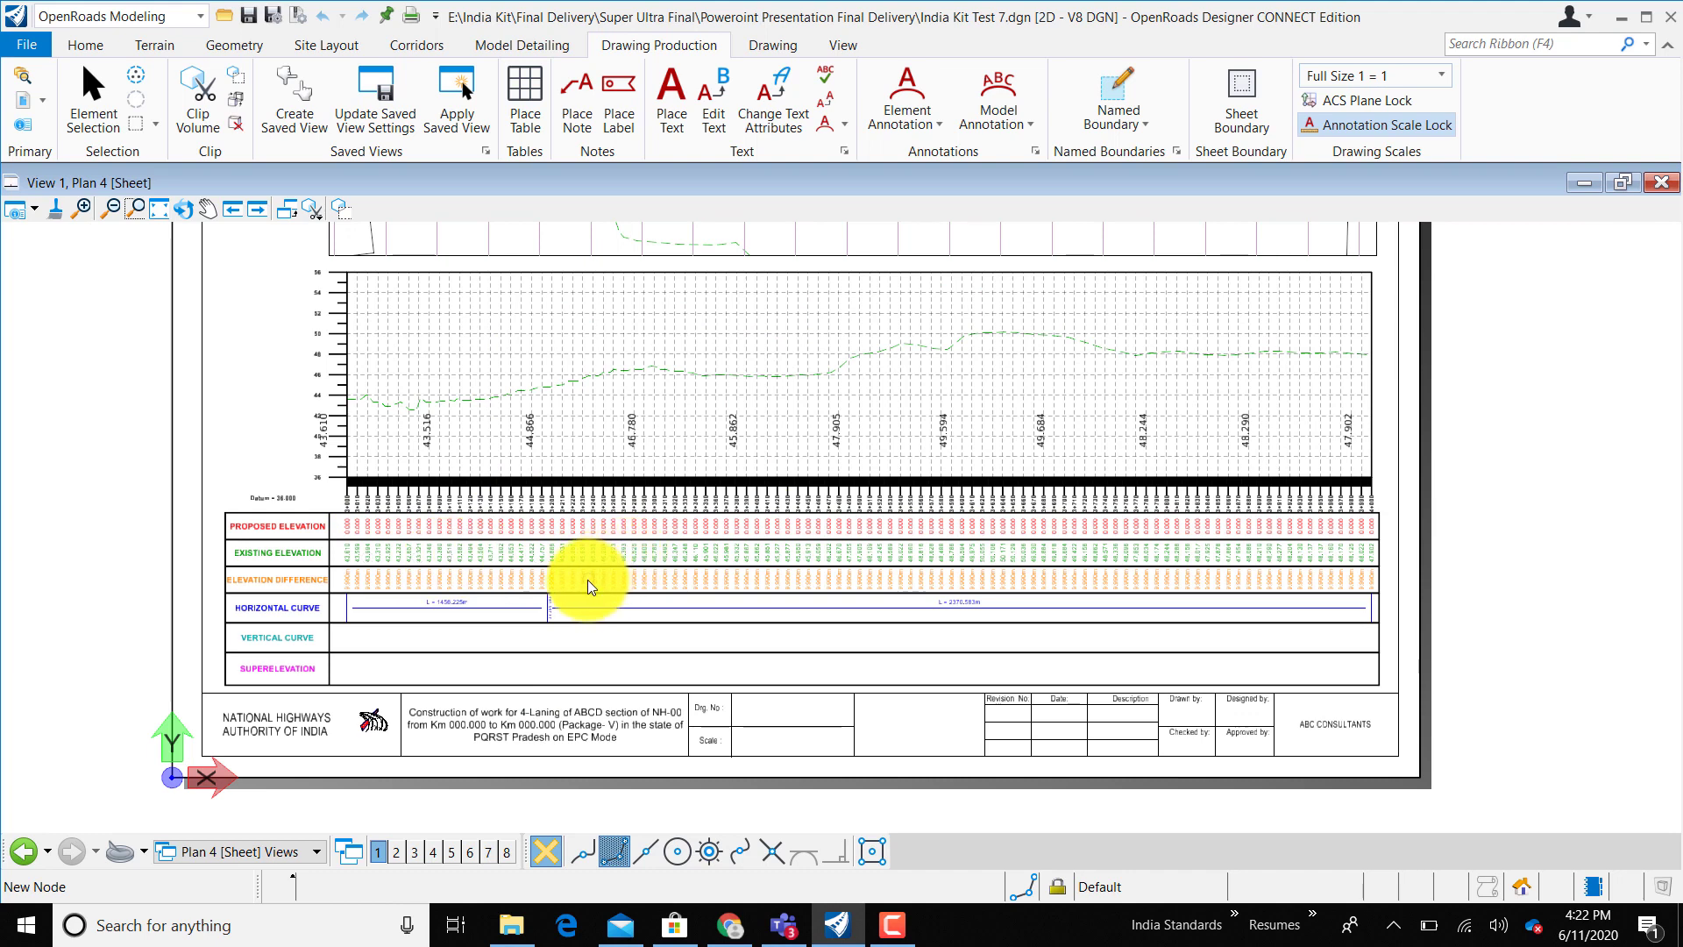
mouse_move(576, 582)
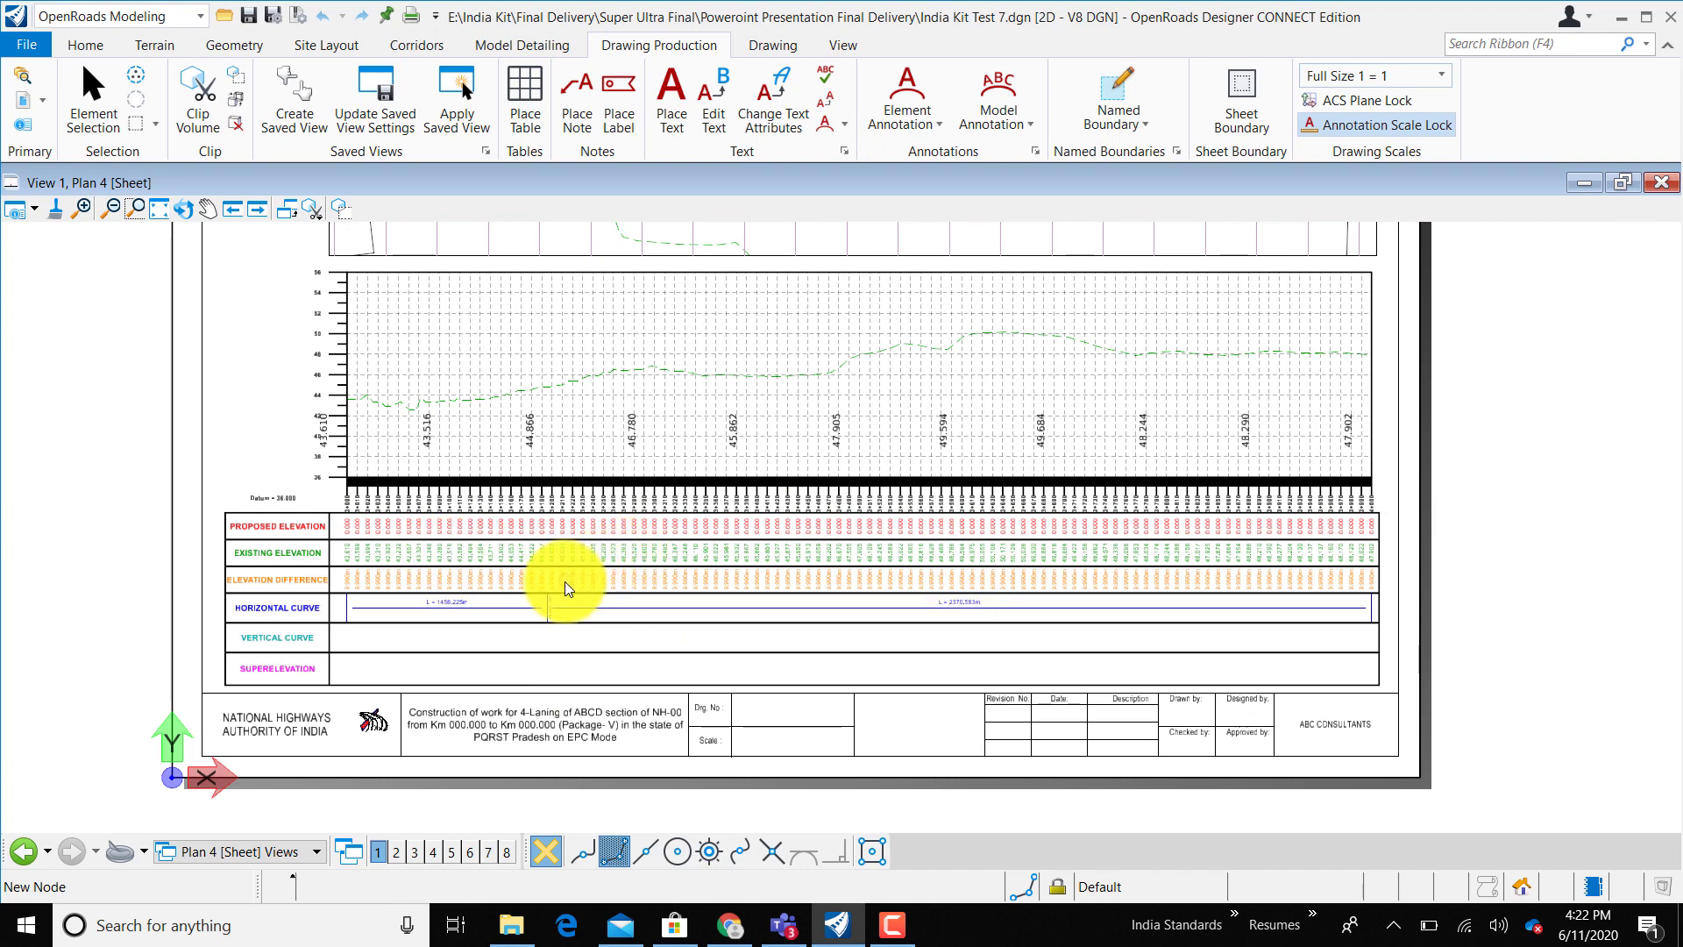
scroll(600, 648, down, 2)
scroll(596, 435, up, 2)
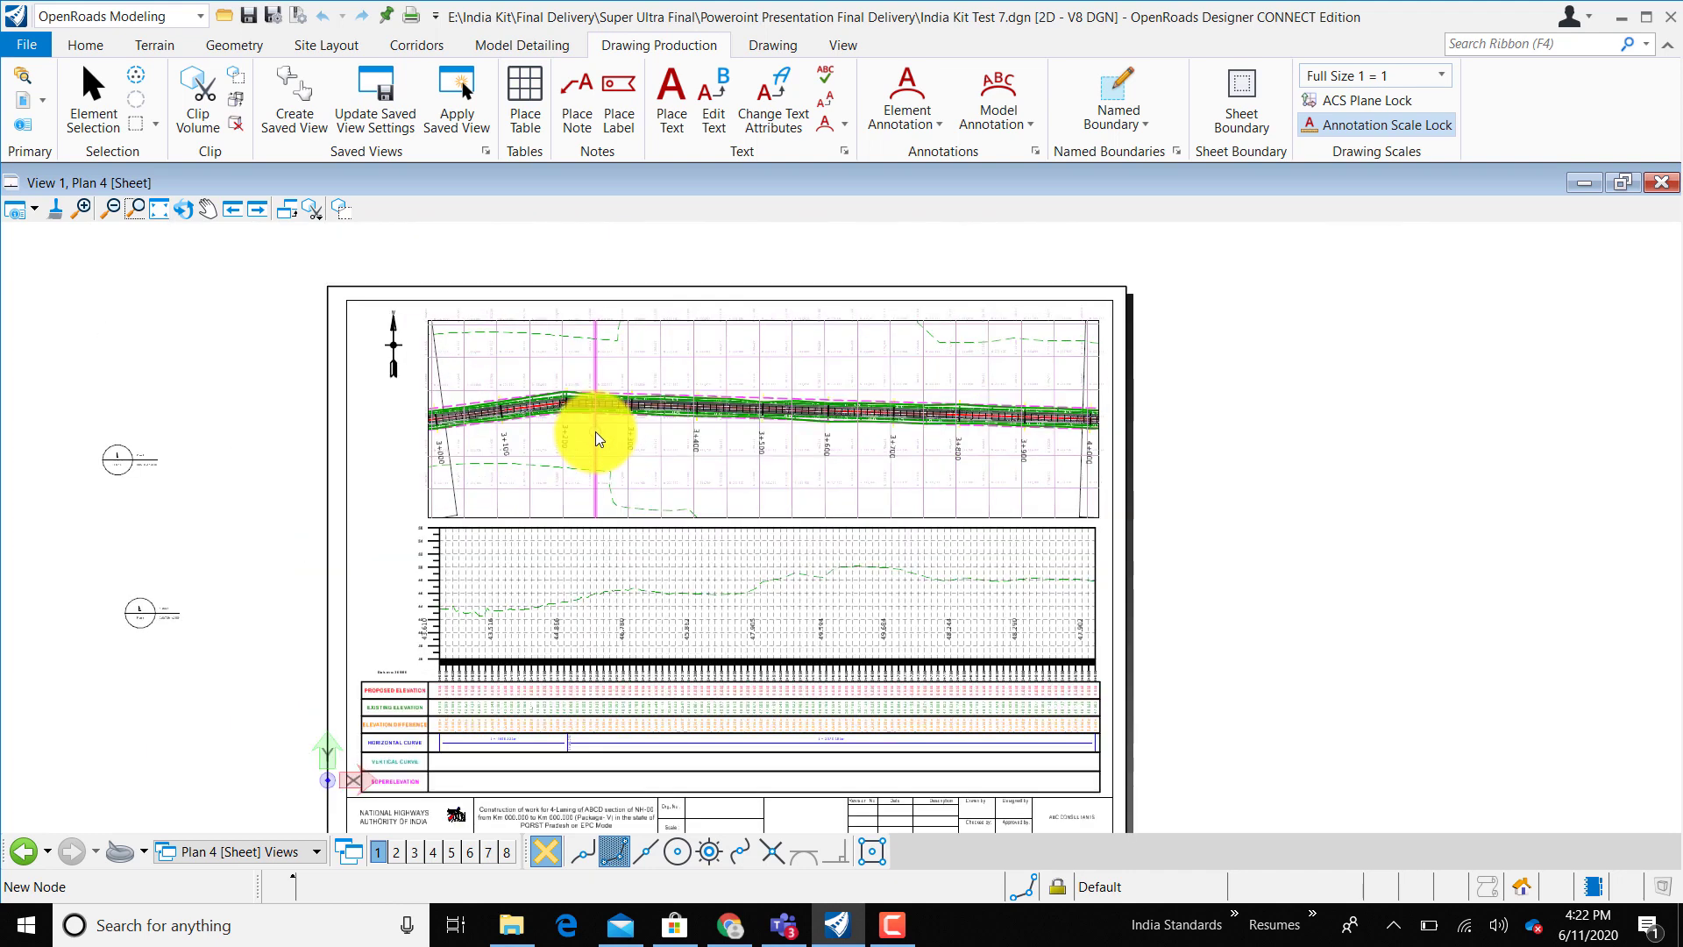
scroll(628, 450, up, 1)
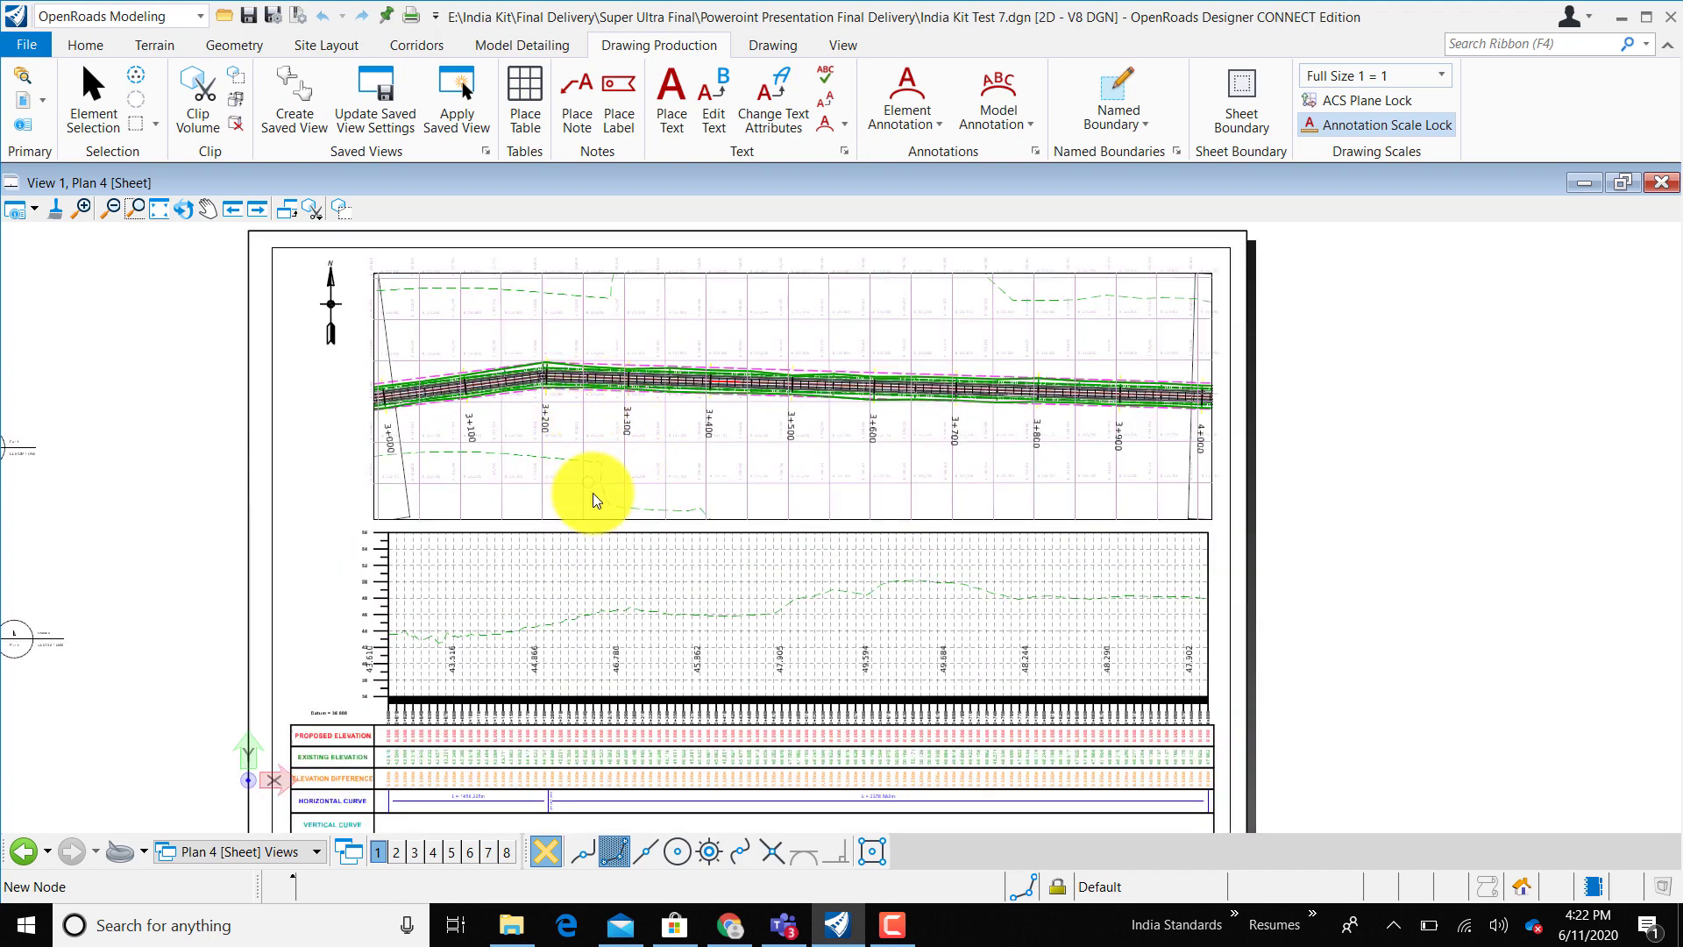
scroll(755, 576, down, 2)
scroll(745, 656, up, 1)
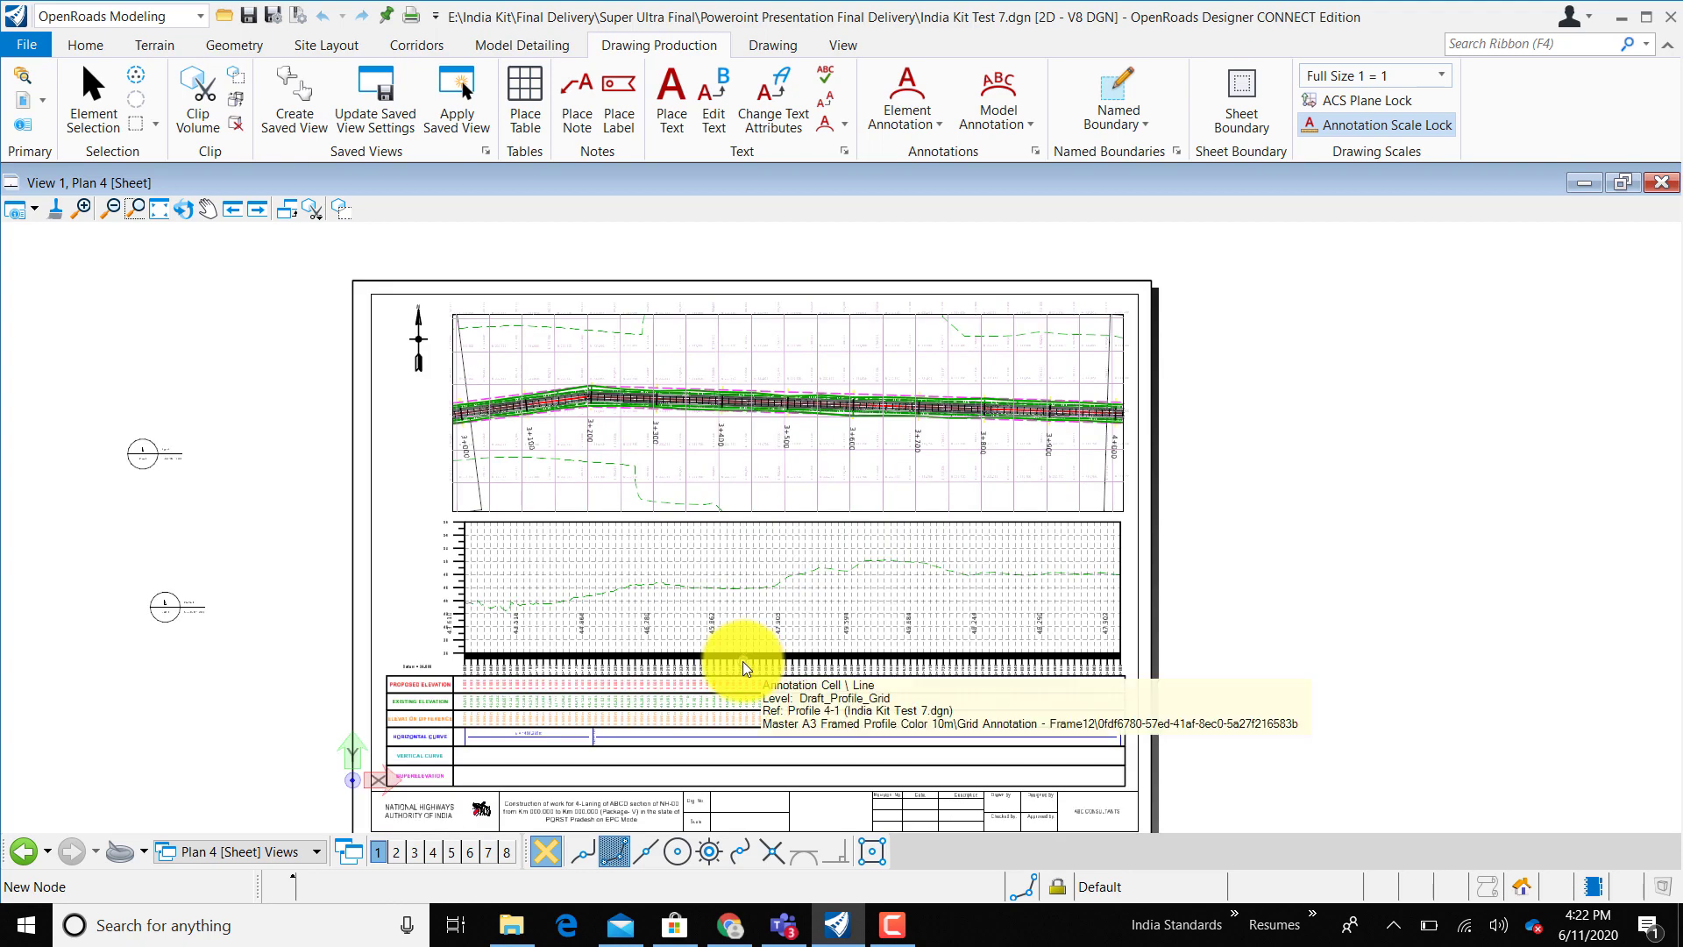
scroll(618, 505, down, 1)
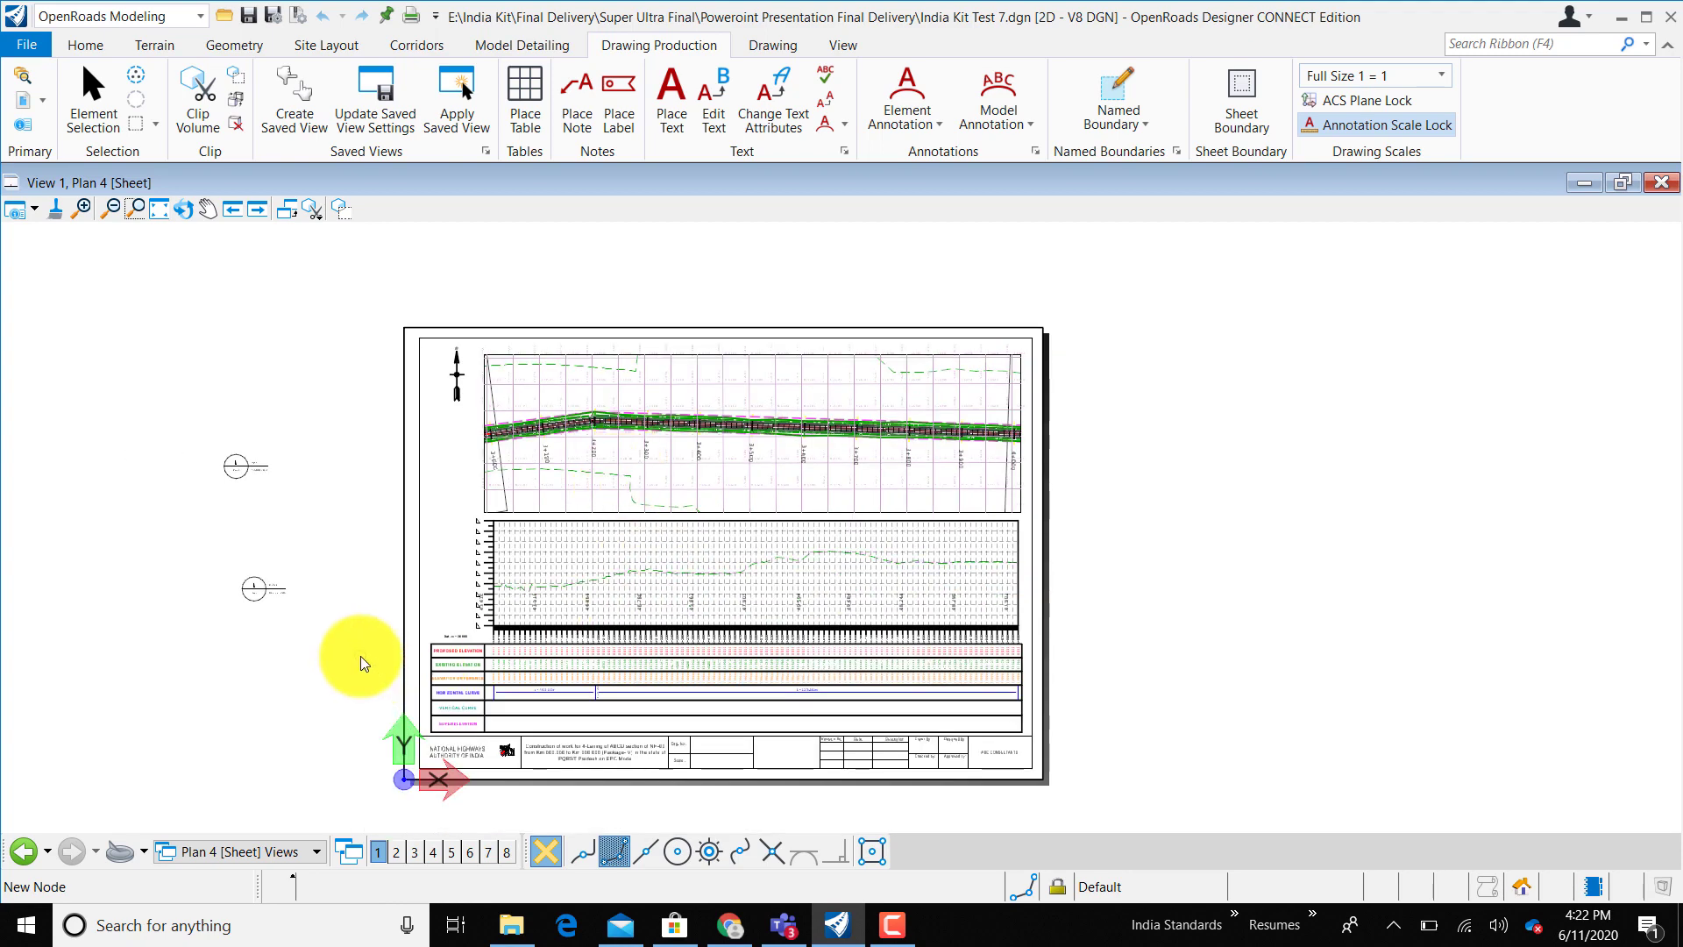
scroll(365, 661, up, 1)
scroll(324, 566, down, 1)
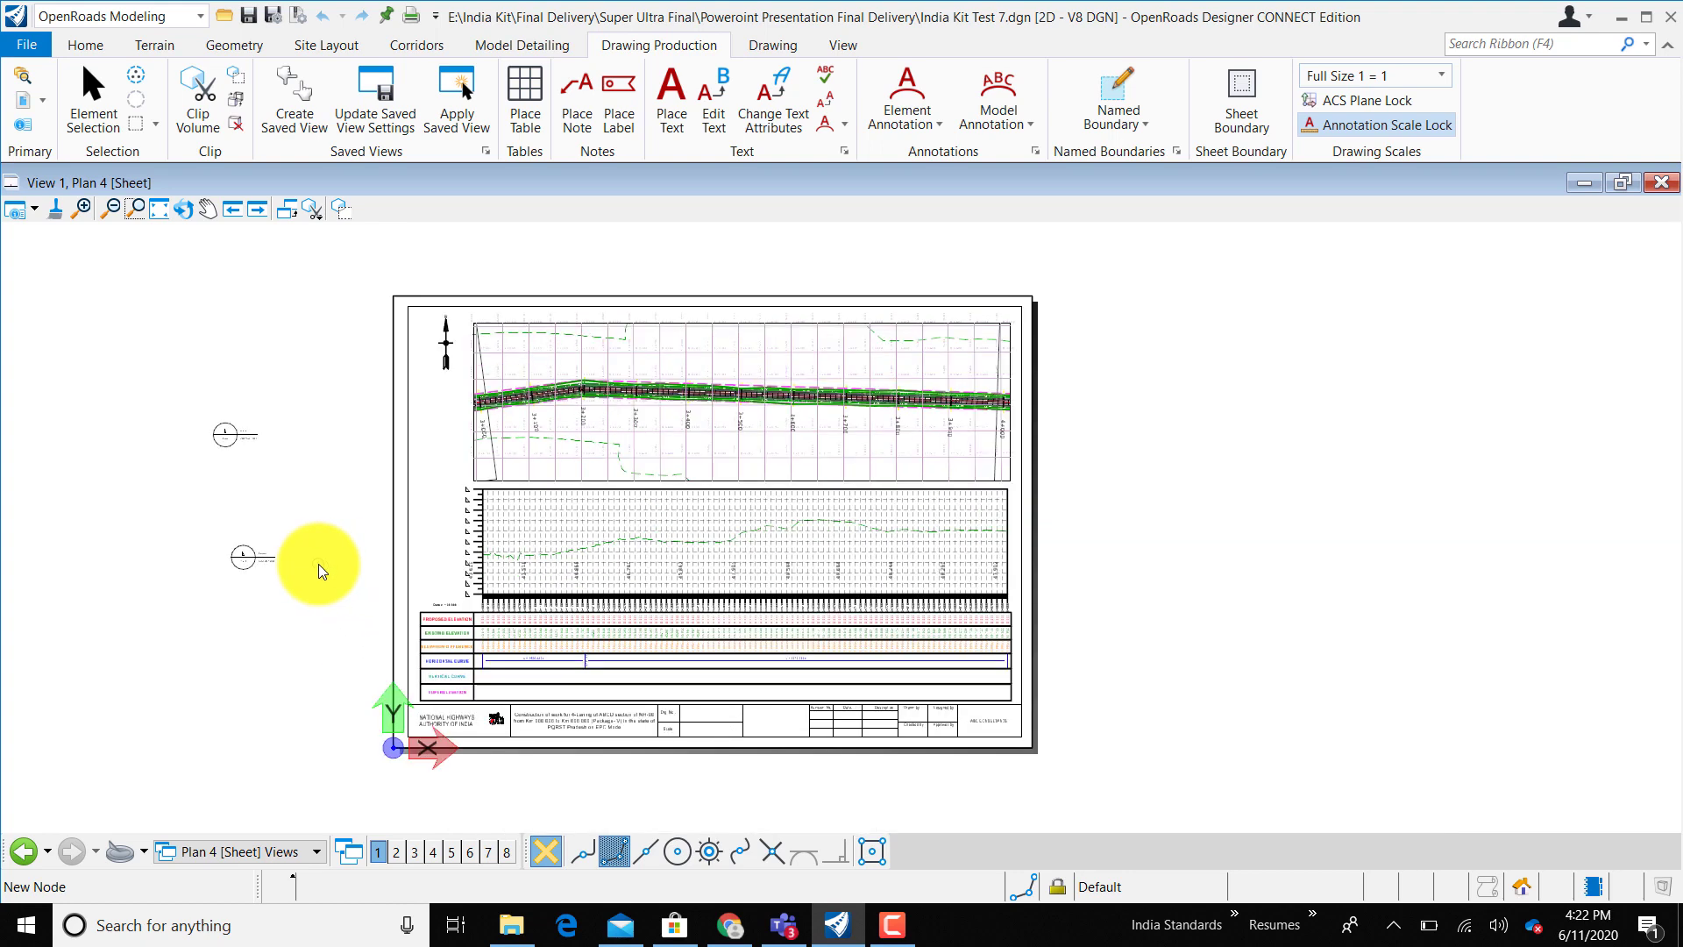
scroll(326, 579, up, 1)
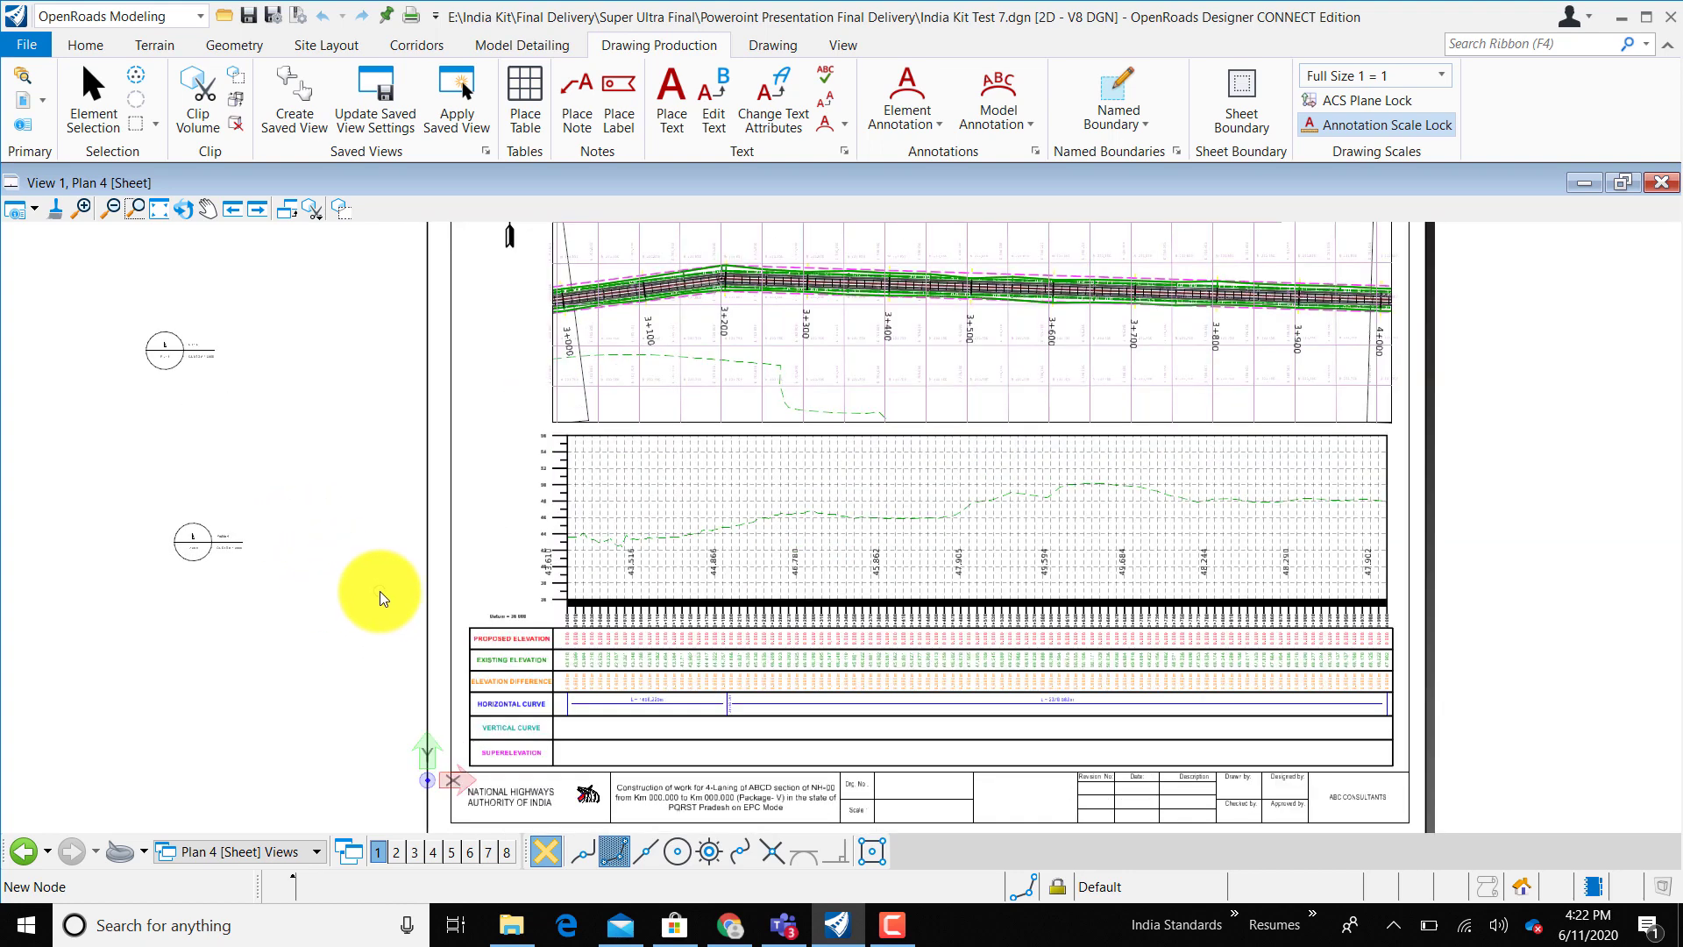